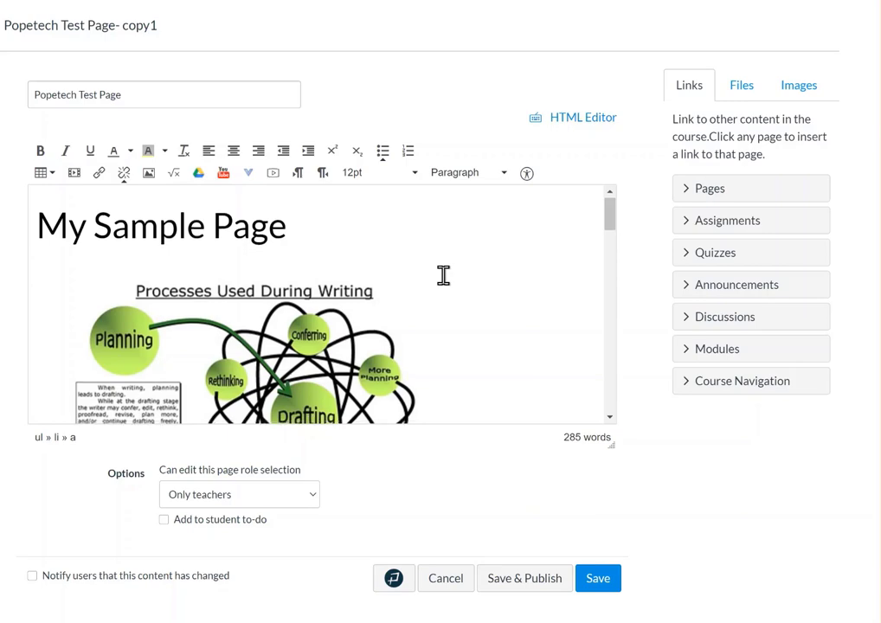
Look through the whole sample page, from the title to the closing line, including its coloured text, links, video and table.
scroll(443, 275, down, 3)
scroll(443, 275, down, 2)
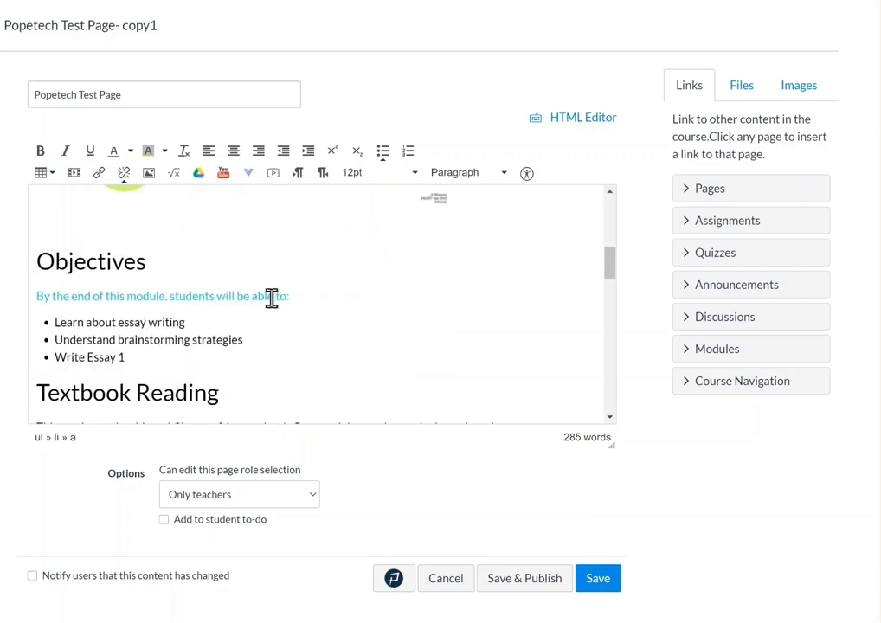
scroll(287, 298, down, 5)
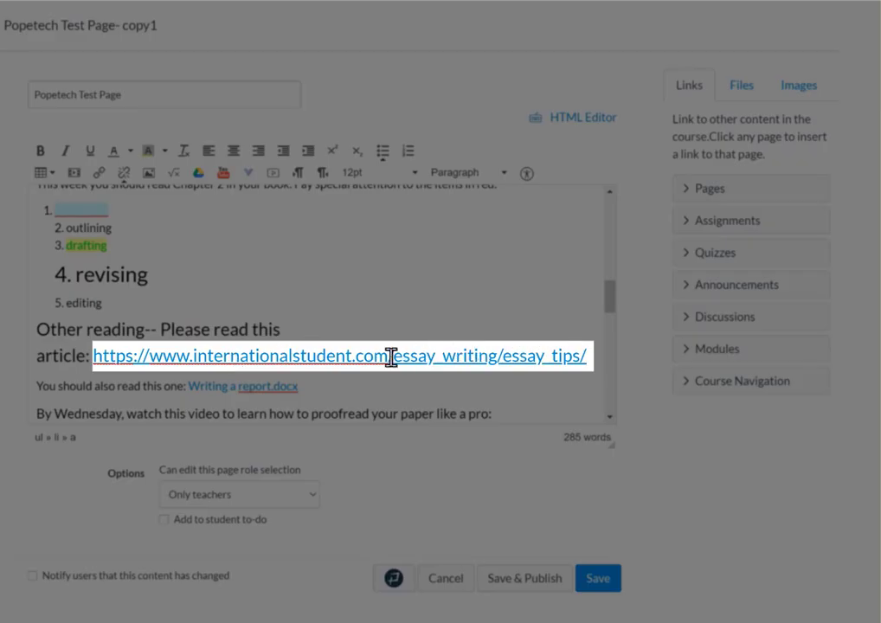
scroll(263, 338, down, 8)
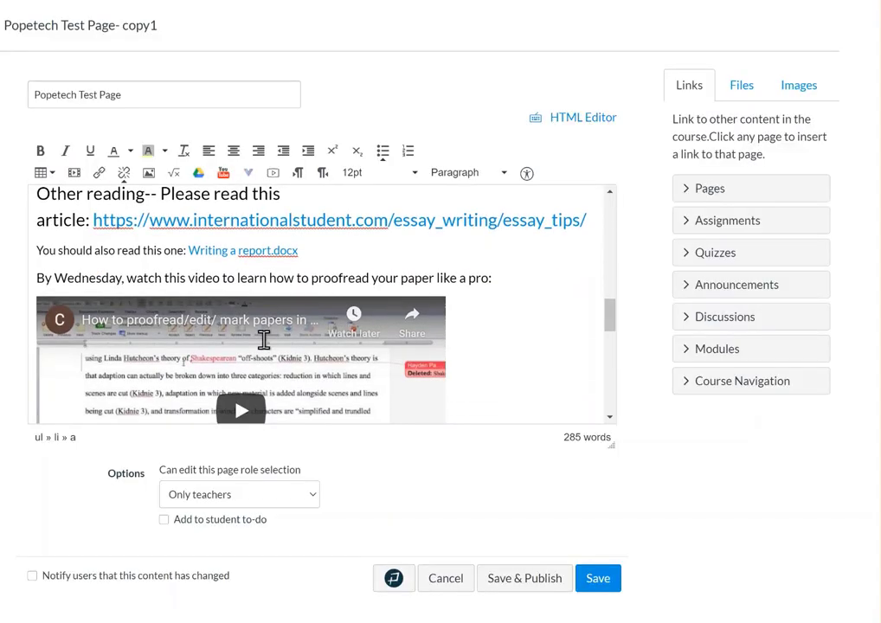
scroll(263, 339, down, 5)
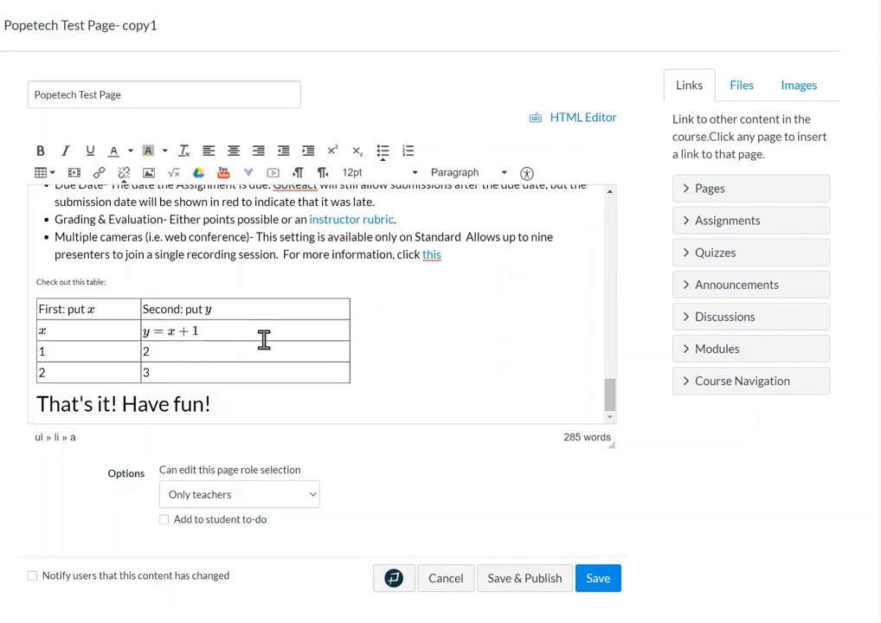
scroll(399, 370, up, 8)
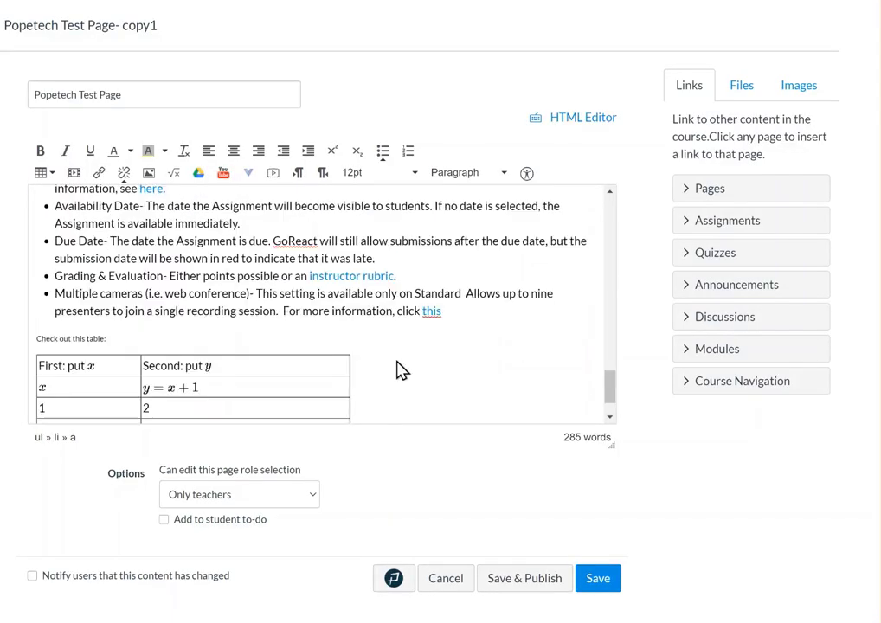
scroll(399, 369, up, 10)
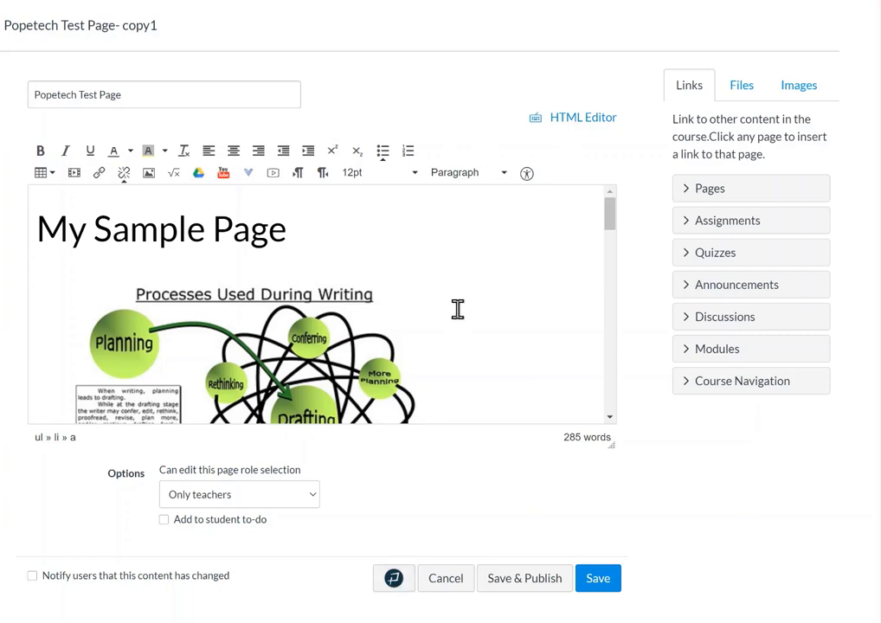
Run the accessibility check and fix the very small text alert by setting "Check out this table:" to 12pt.
click(394, 579)
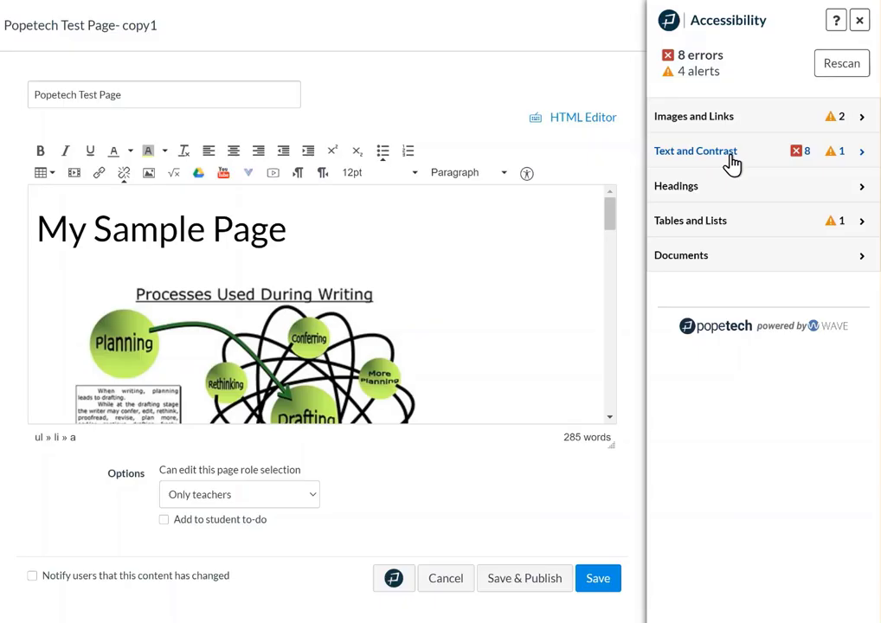
click(731, 158)
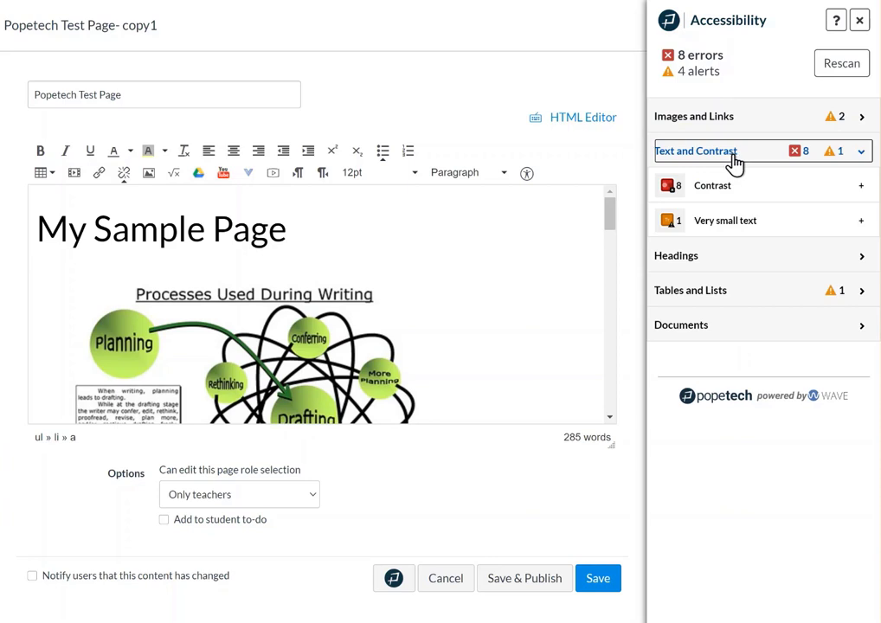
click(742, 222)
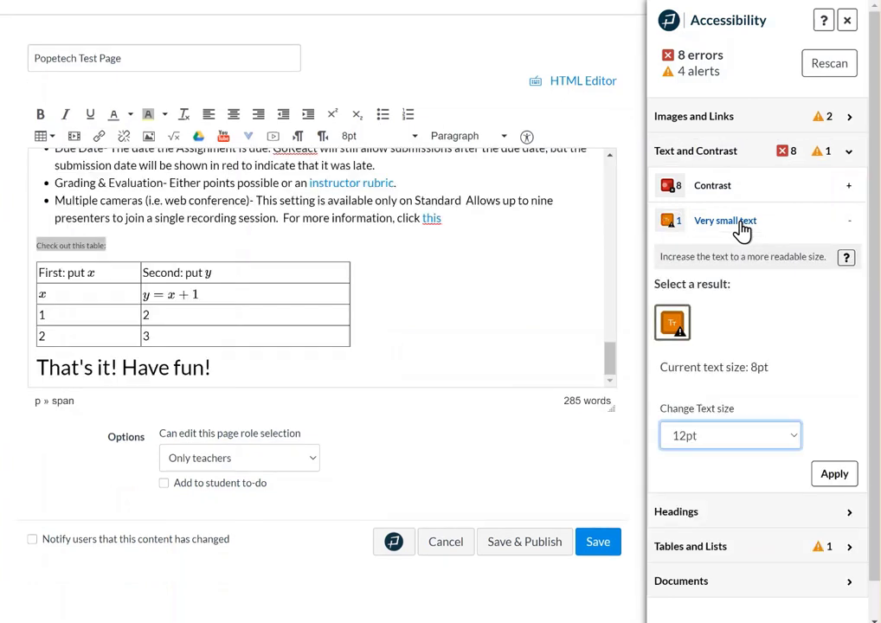
click(107, 245)
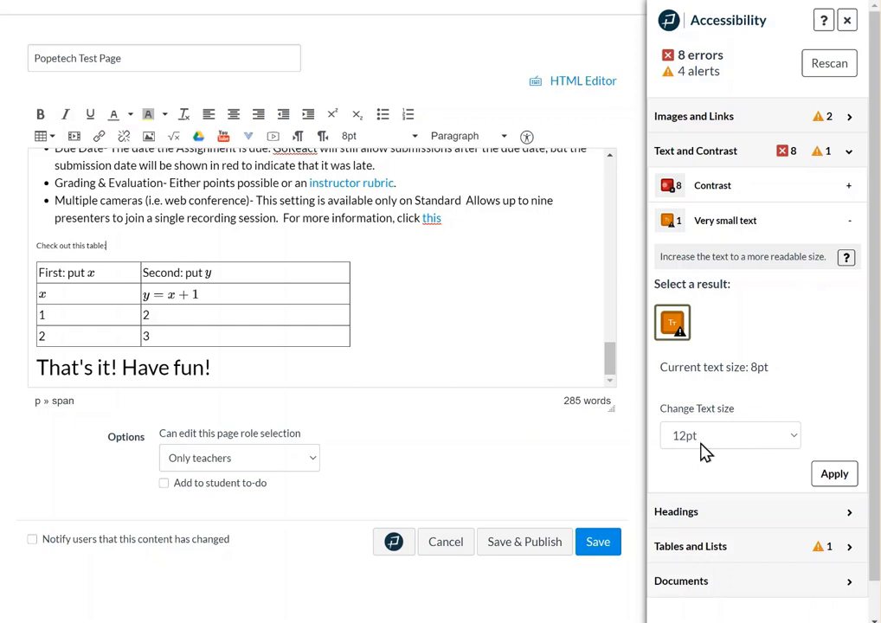
click(687, 322)
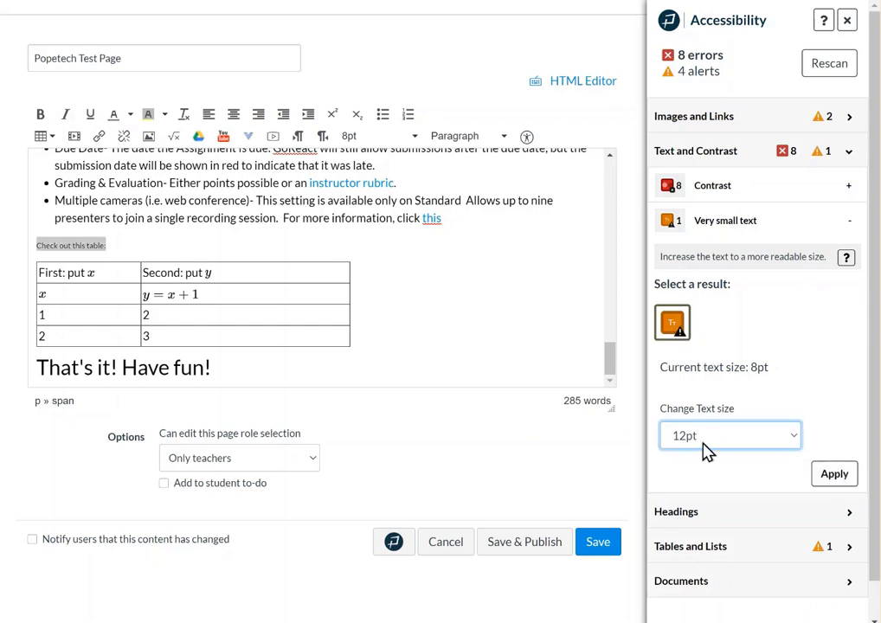
click(794, 439)
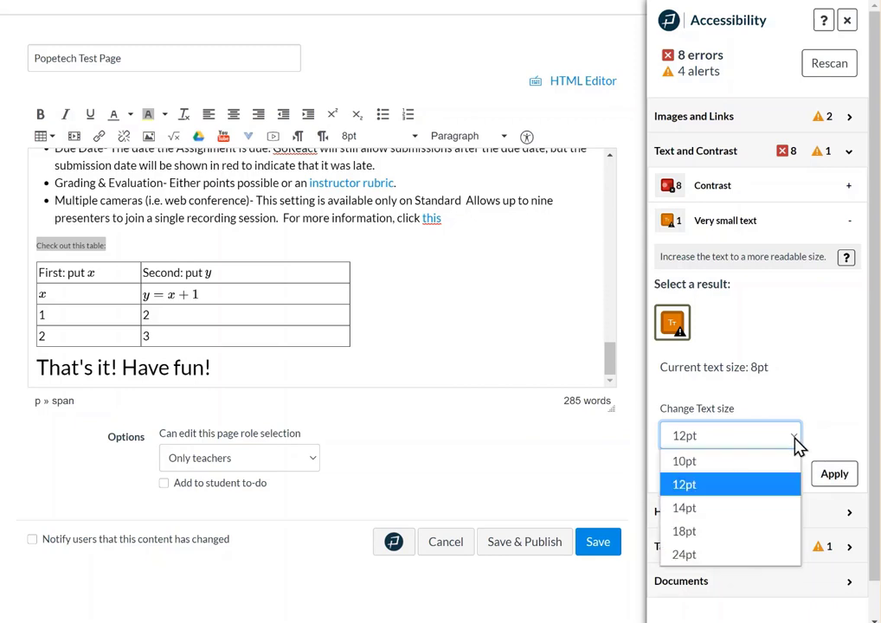
click(796, 444)
click(835, 473)
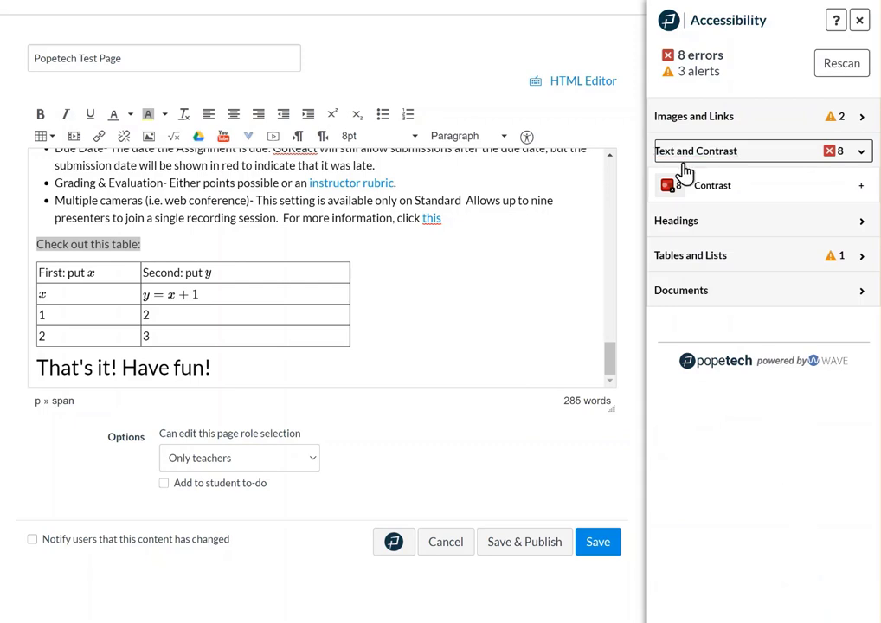
Examine the individual contrast errors and which page text each one refers to.
click(714, 187)
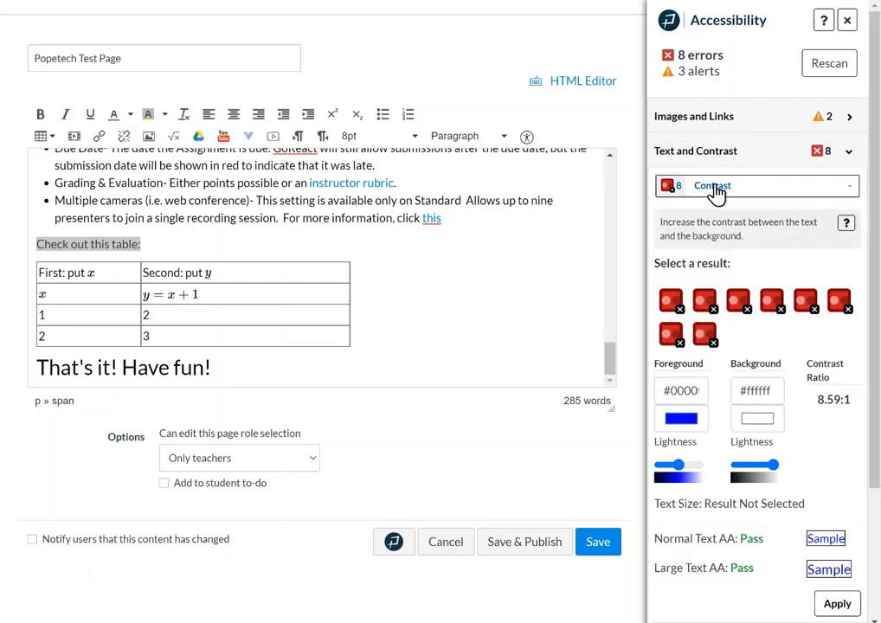
click(706, 305)
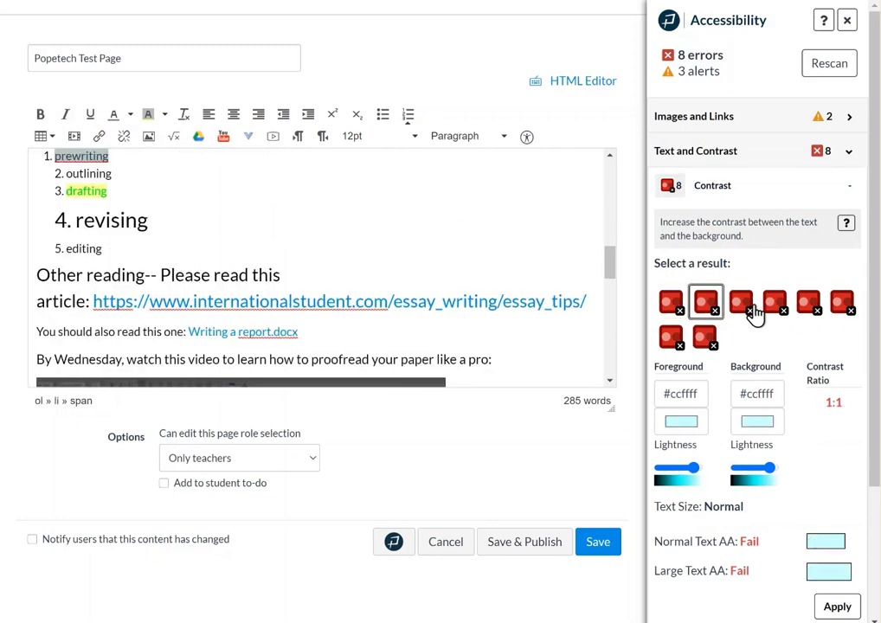
click(754, 312)
click(776, 304)
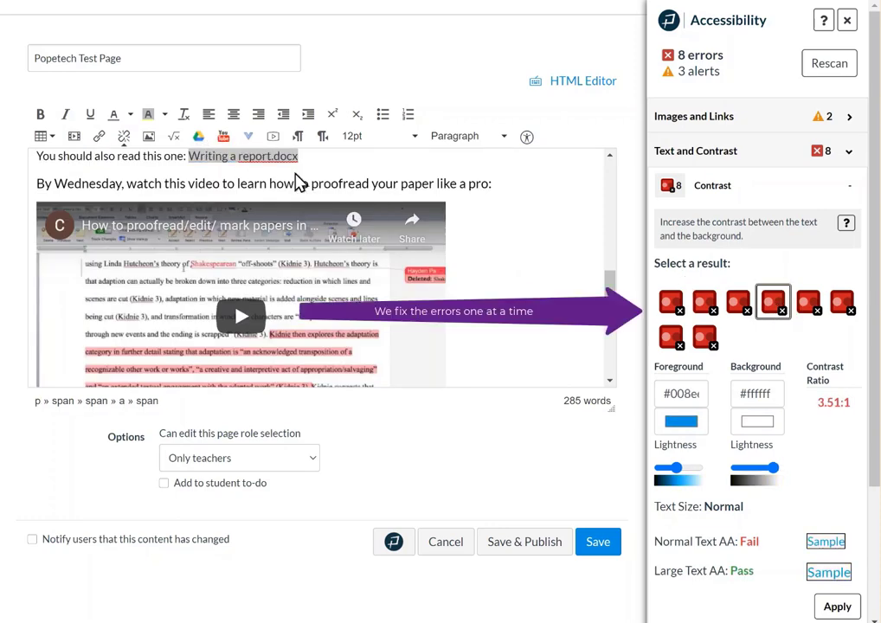
click(810, 304)
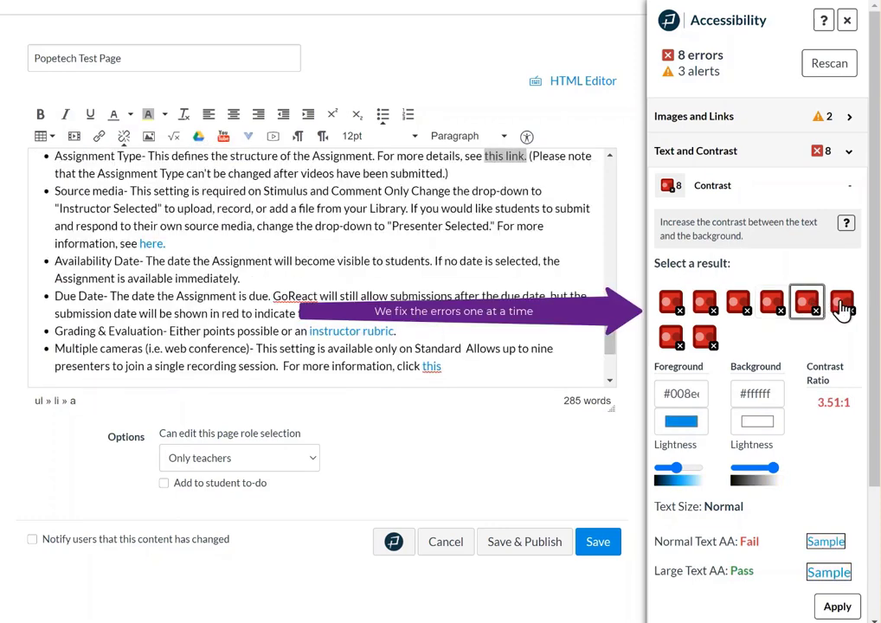
click(842, 304)
Fix the first contrast error by darkening the "By the end of this module, students will be able to:" text to dark teal.
click(675, 303)
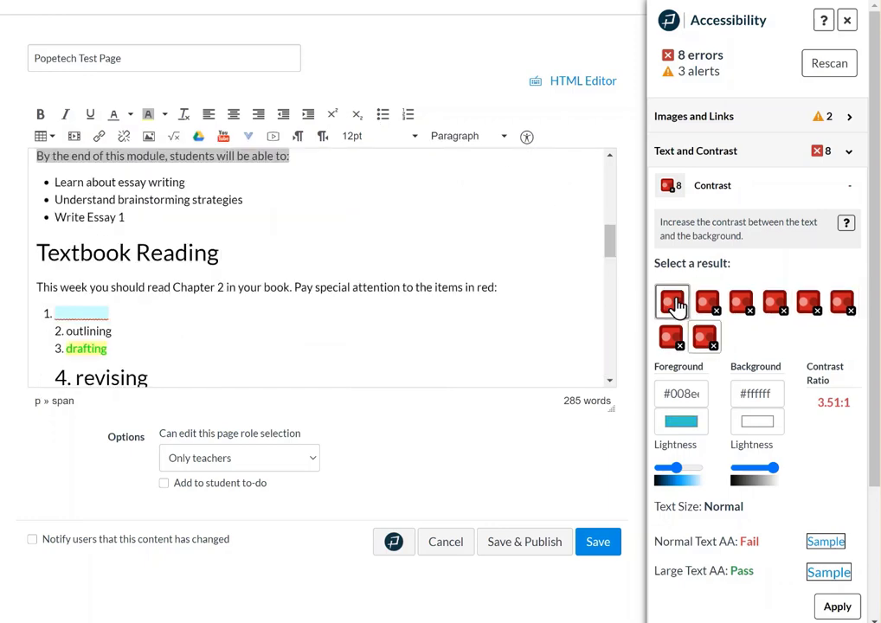
click(250, 200)
scroll(252, 203, up, 3)
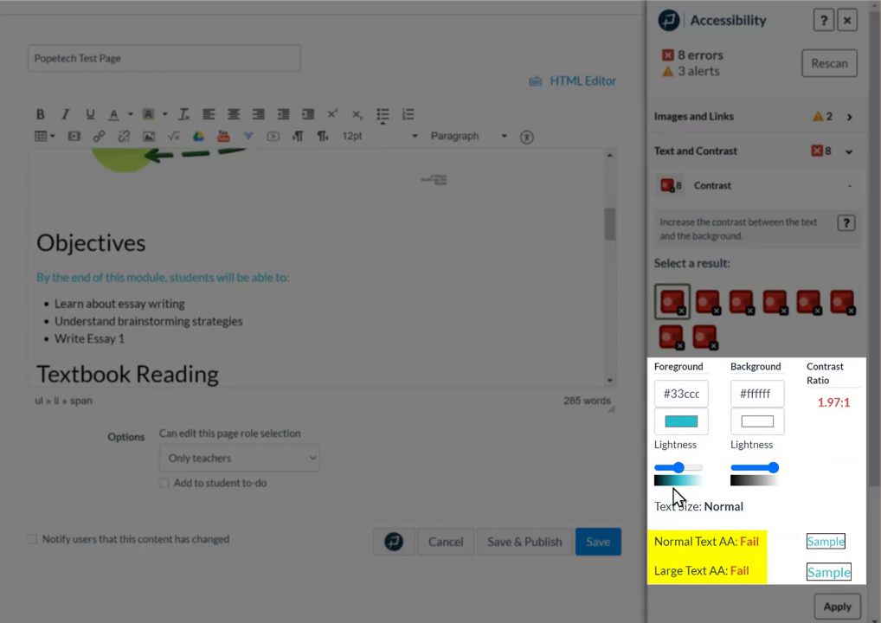
mouse_move(682, 470)
mouse_down()
mouse_move(669, 470)
mouse_move(695, 472)
mouse_move(671, 476)
mouse_up()
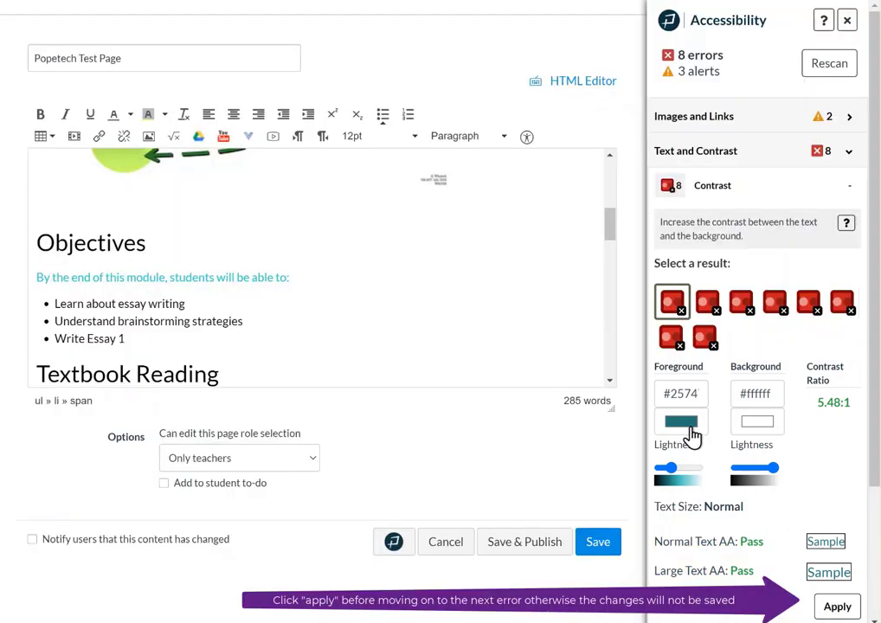
click(839, 604)
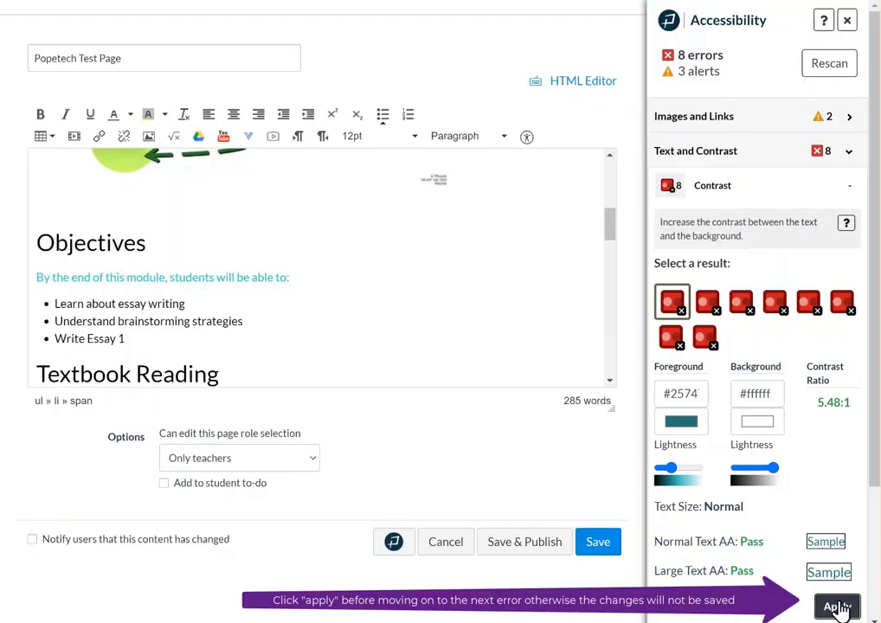
scroll(417, 281, up, 5)
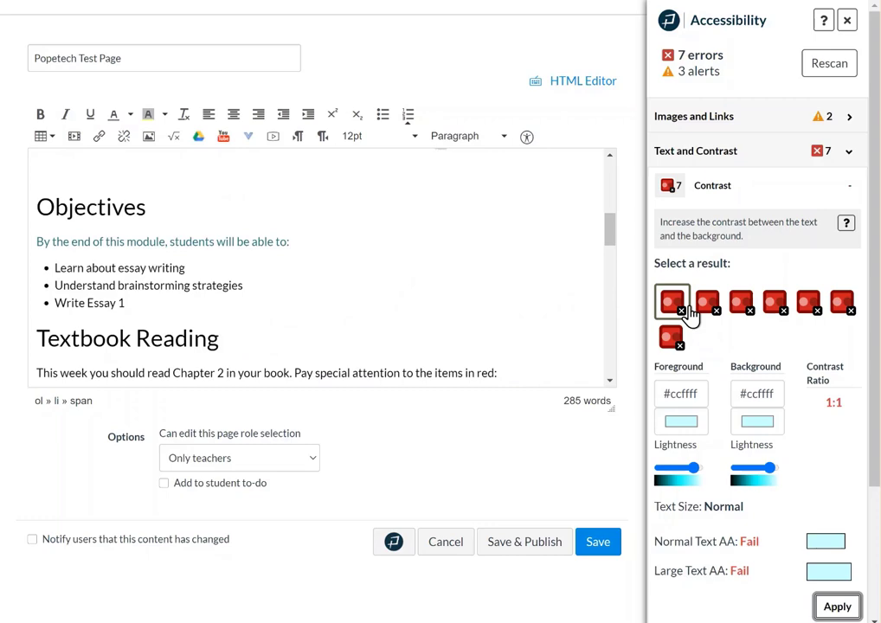
Fix the contrast of the "prewriting" list item by darkening its foreground to black on the light blue background.
scroll(274, 250, down, 2)
scroll(273, 250, up, 2)
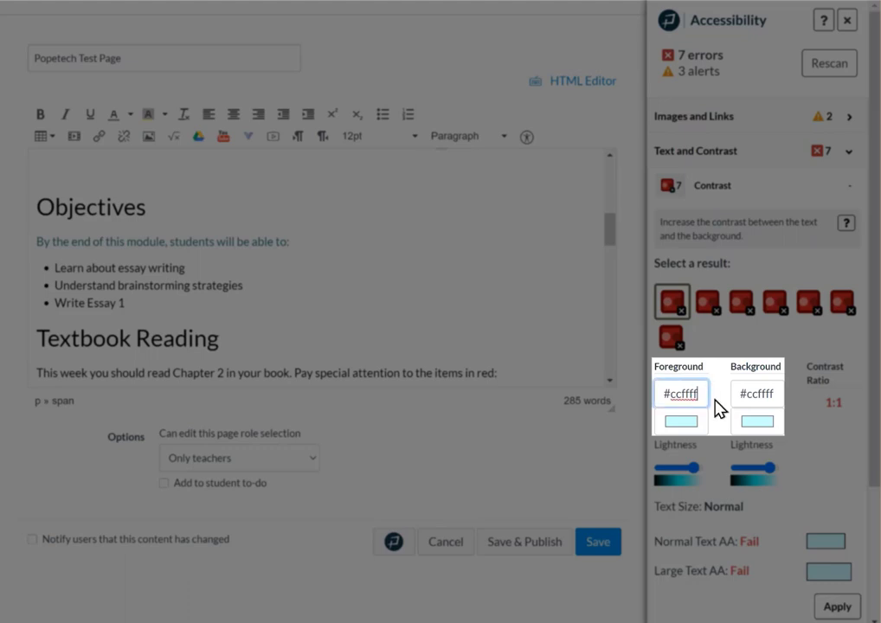
click(682, 392)
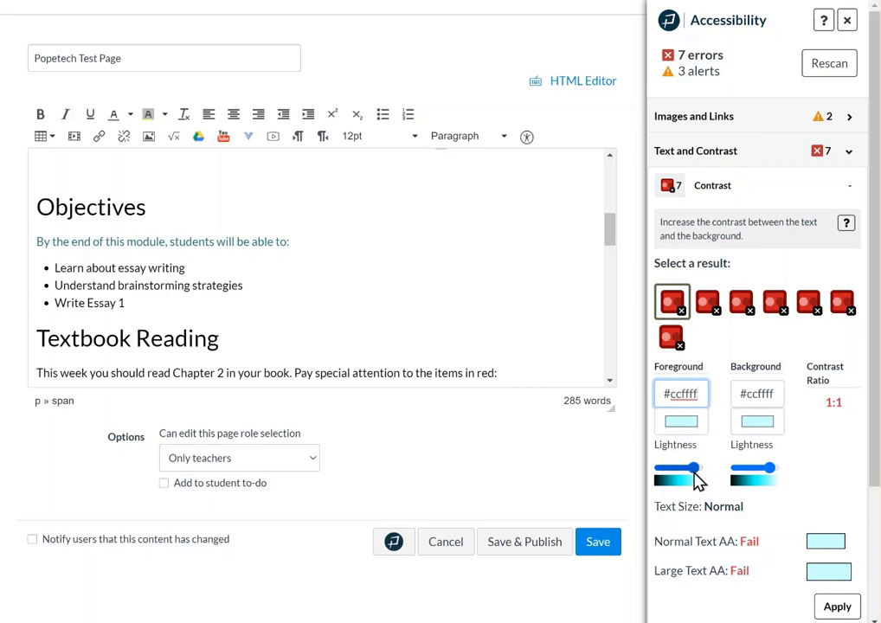
drag(697, 477, 646, 291)
scroll(427, 265, down, 1)
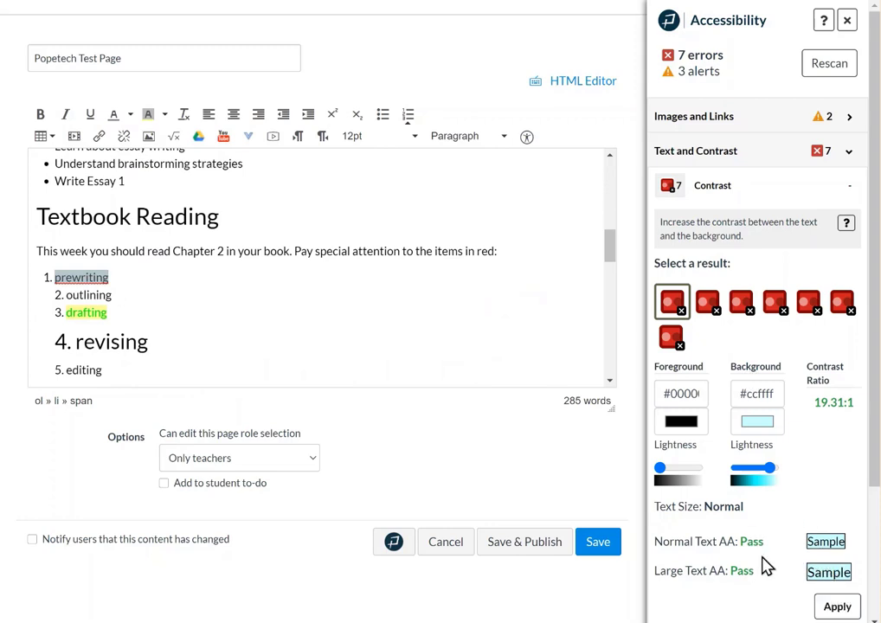
click(828, 605)
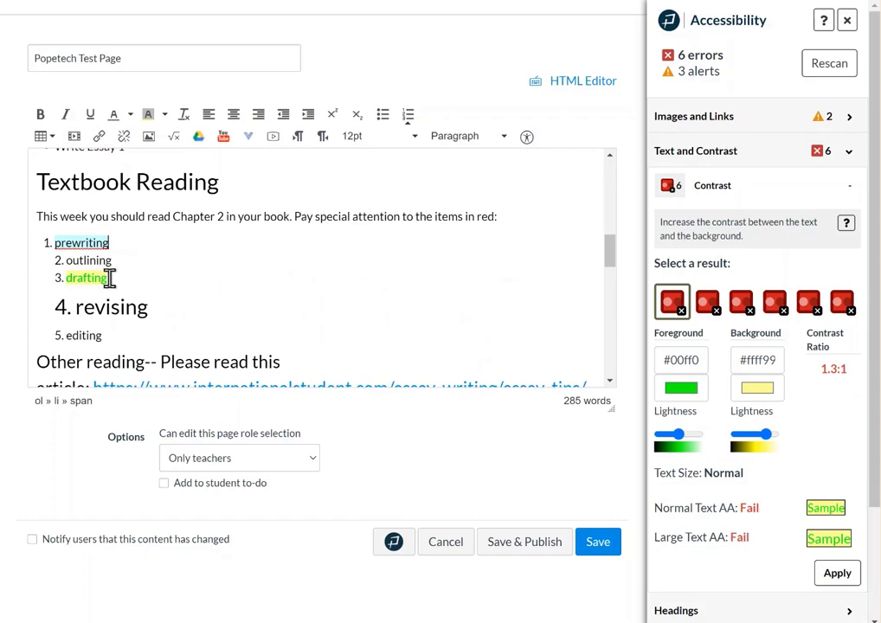
Fix the contrast of the highlighted "drafting" list item by darkening its foreground to a very dark green.
drag(110, 277, 60, 277)
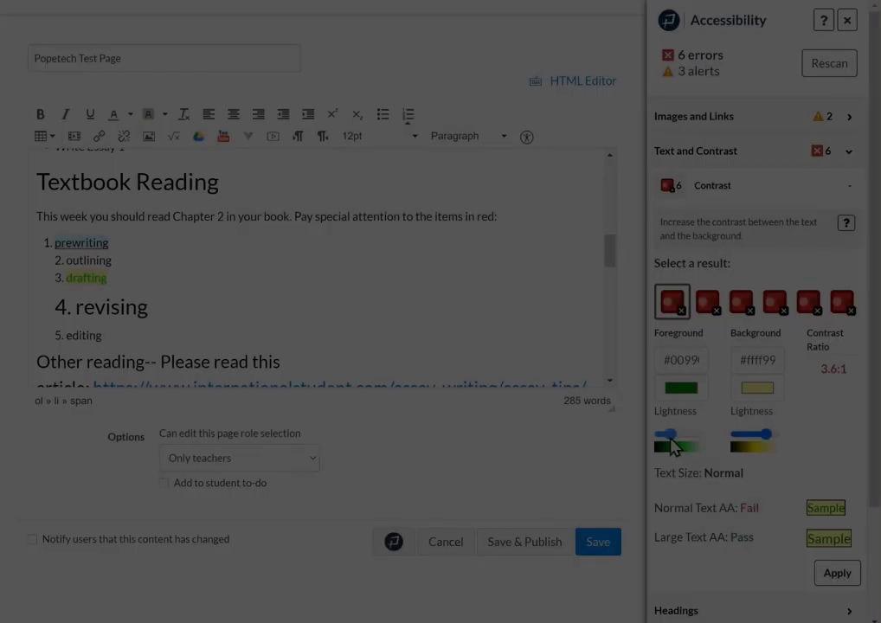
drag(670, 444, 668, 448)
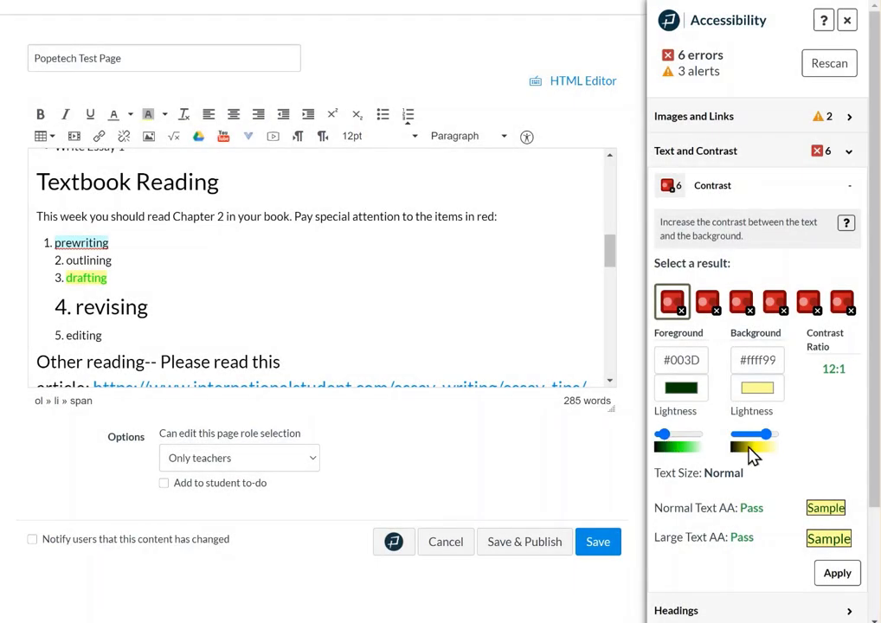
click(836, 574)
scroll(315, 242, up, 3)
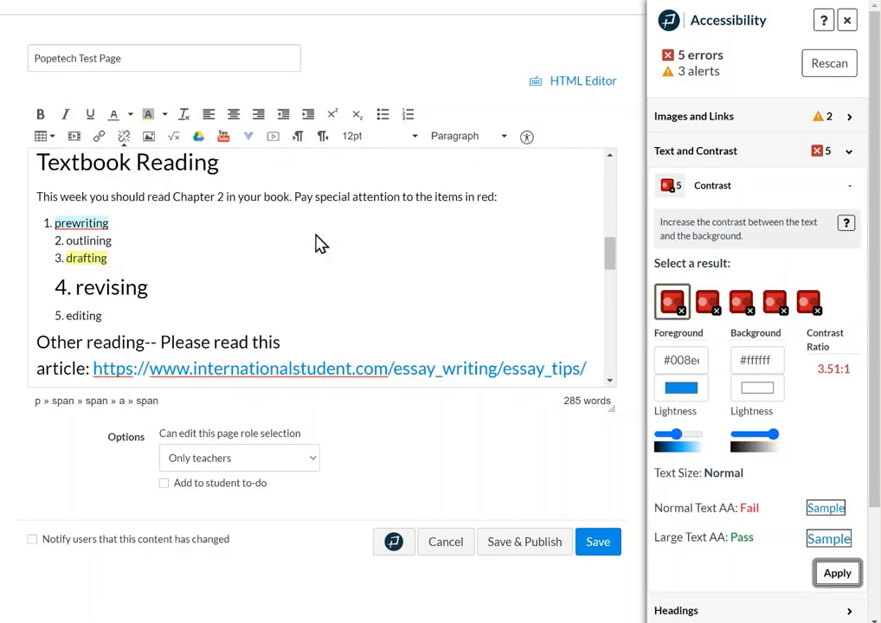
click(179, 254)
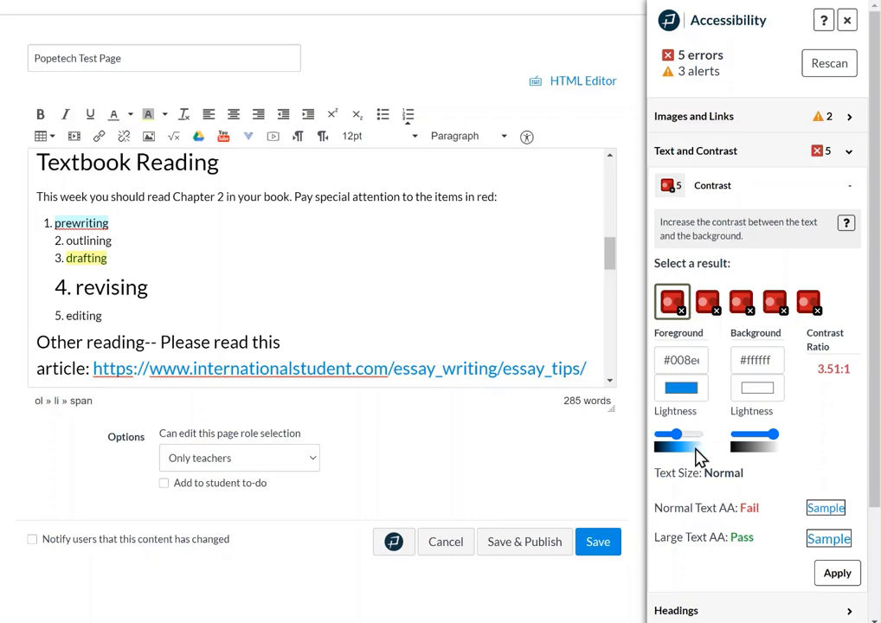
Darken the foreground of the blue link text and apply the fix to every remaining contrast error.
mouse_move(677, 437)
mouse_down()
mouse_move(649, 436)
mouse_move(660, 437)
mouse_up()
click(707, 301)
click(837, 573)
click(838, 573)
click(838, 573)
click(837, 573)
click(838, 573)
click(851, 158)
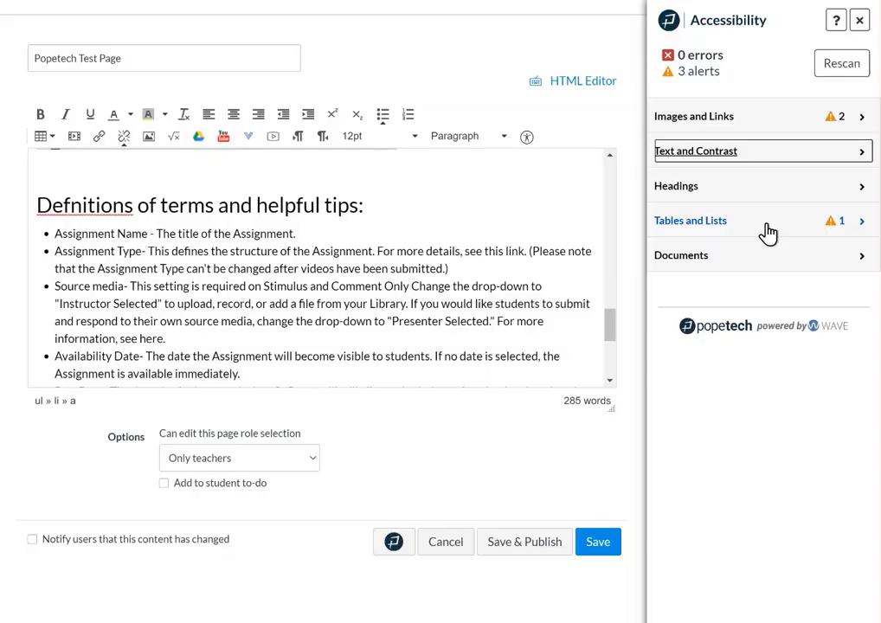
Resolve the layout table alert by setting the first row as header and adding the caption "graphing the line y=x+1".
click(767, 227)
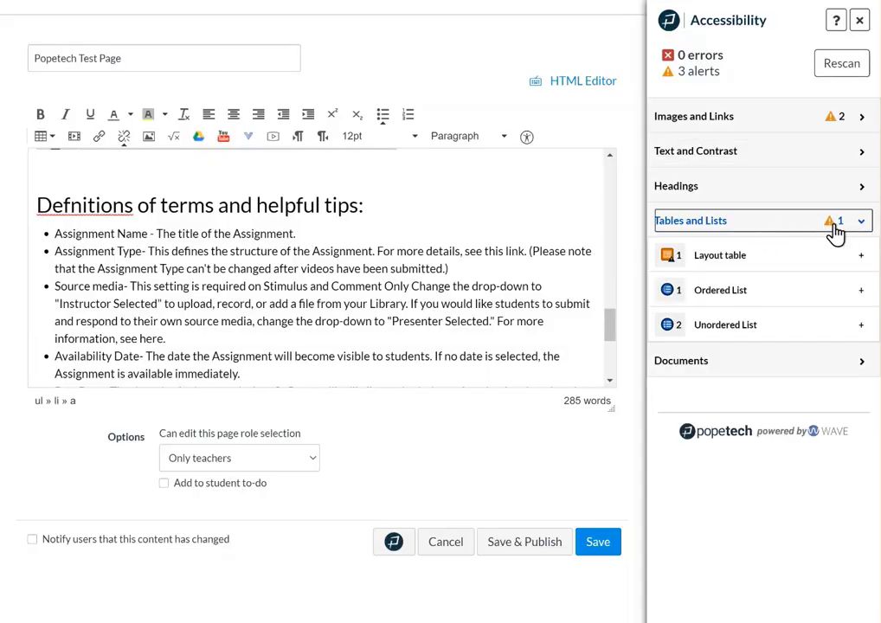
click(742, 268)
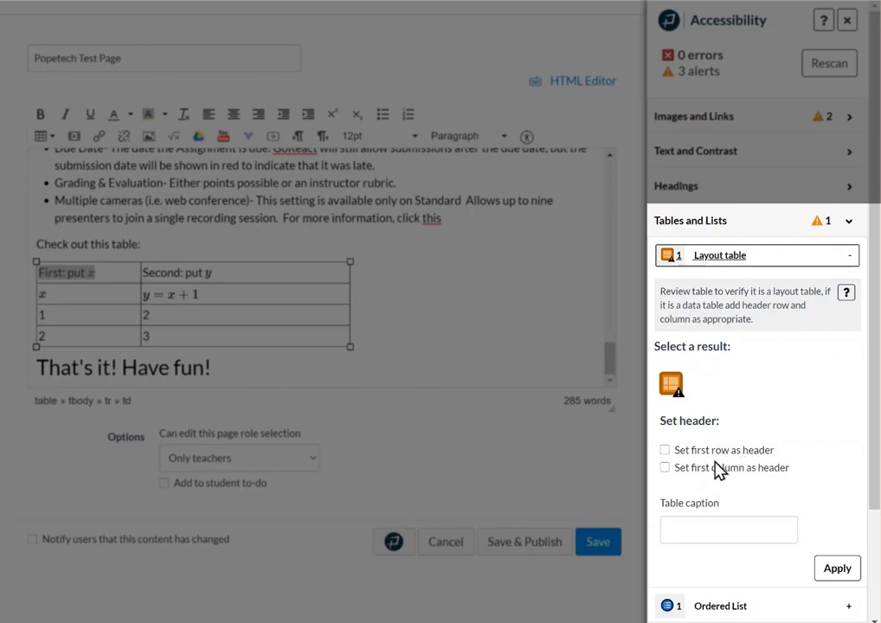
click(664, 450)
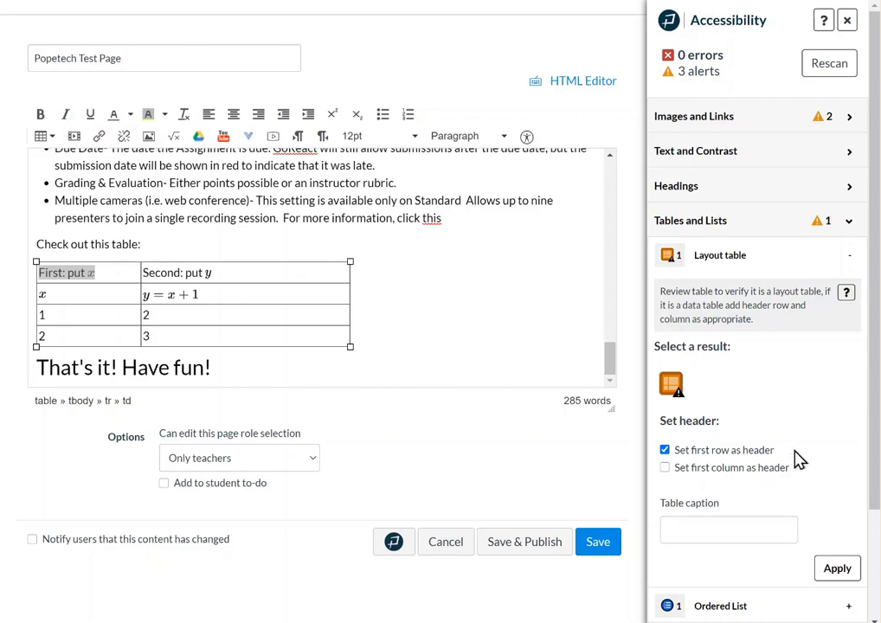
click(725, 525)
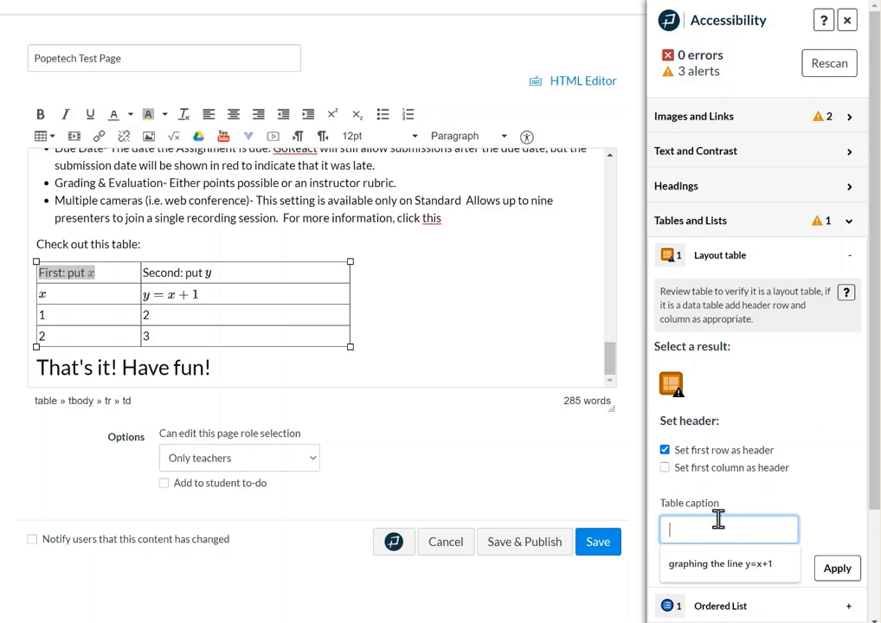
click(762, 566)
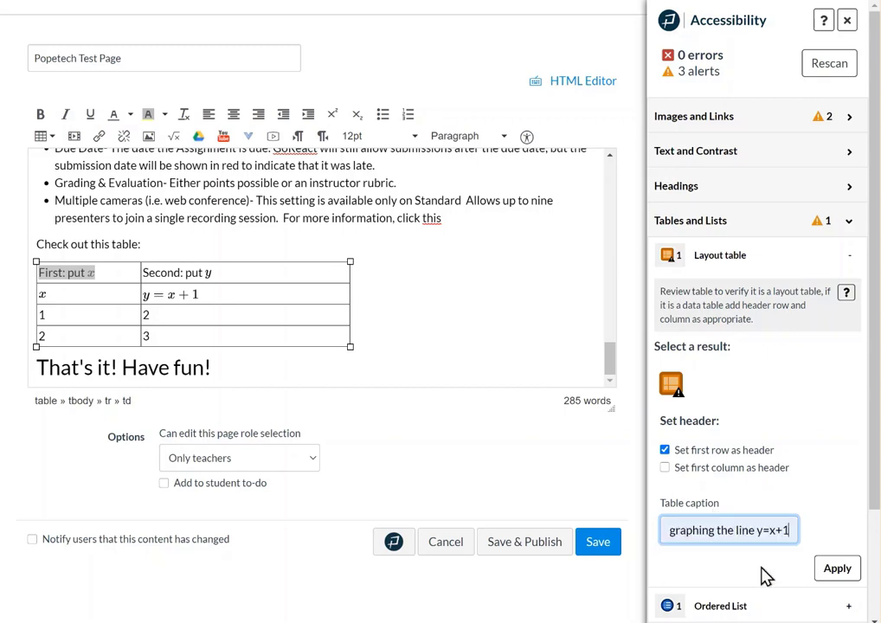
click(845, 573)
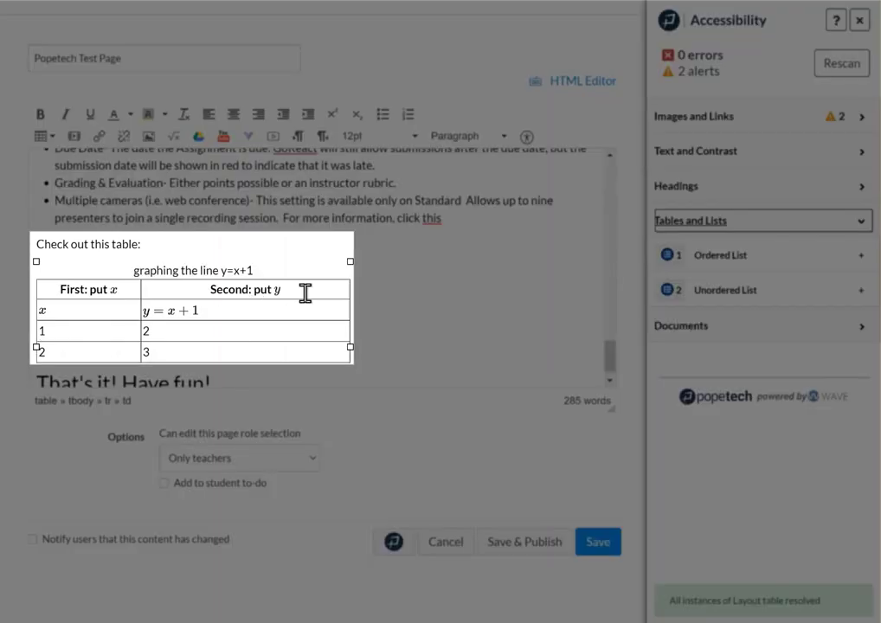
click(136, 271)
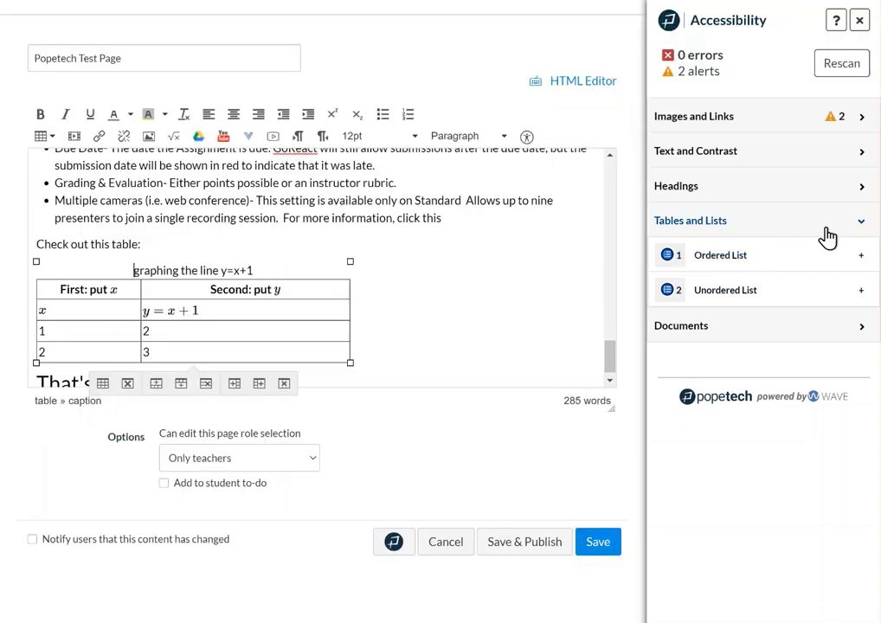
click(862, 225)
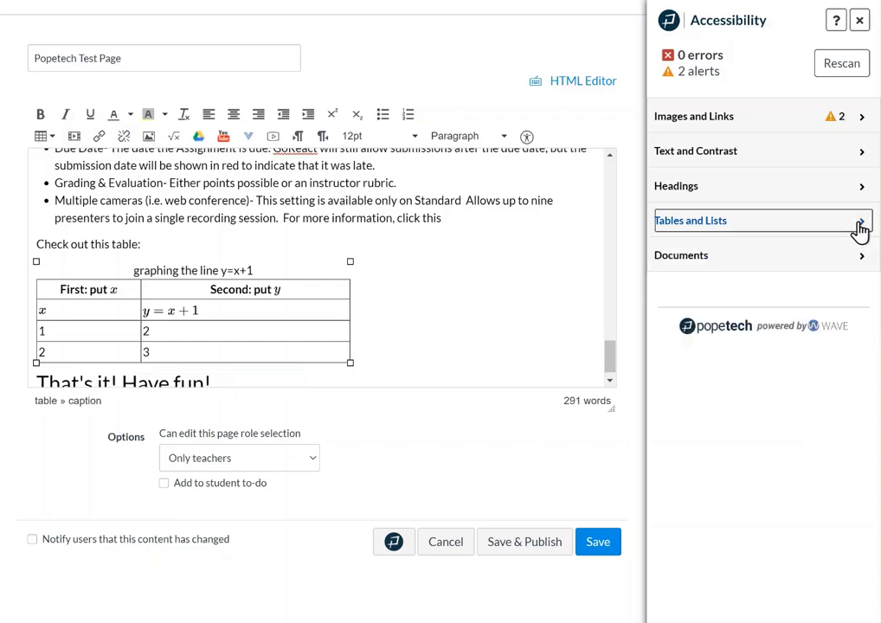
Resolve the suspicious alternative text alert by replacing the poster image's "Poster.jpg" with "Processes Used During Writing".
click(708, 125)
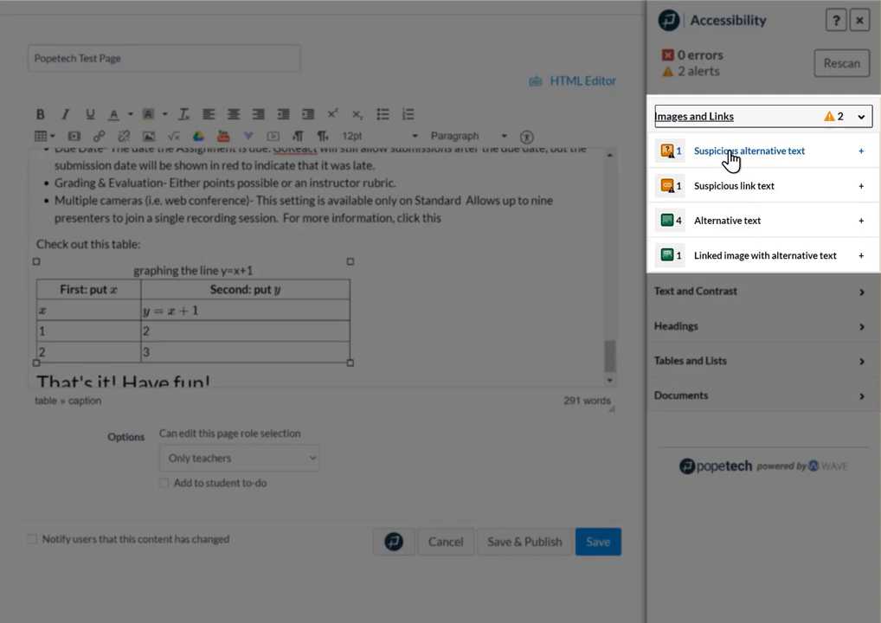
click(731, 152)
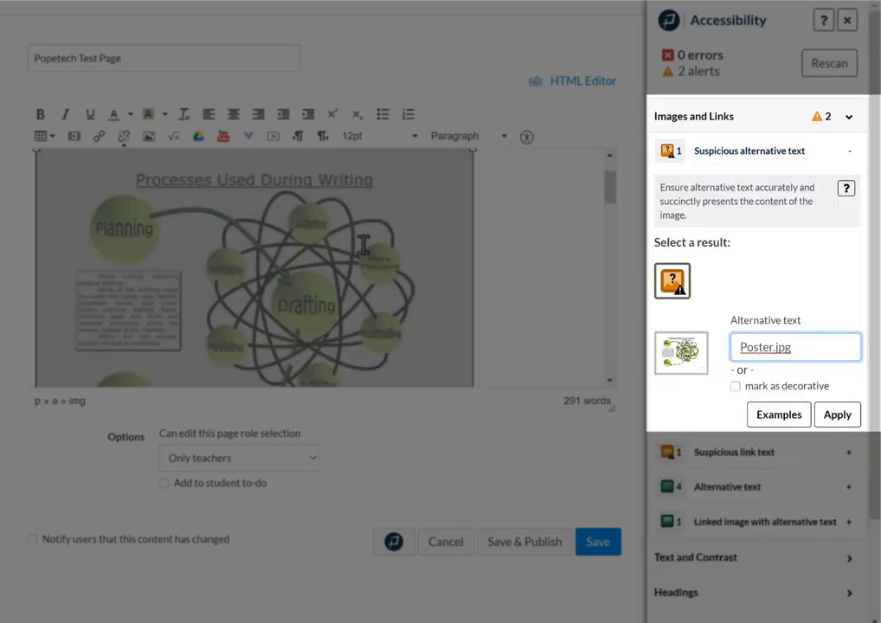
scroll(347, 254, down, 3)
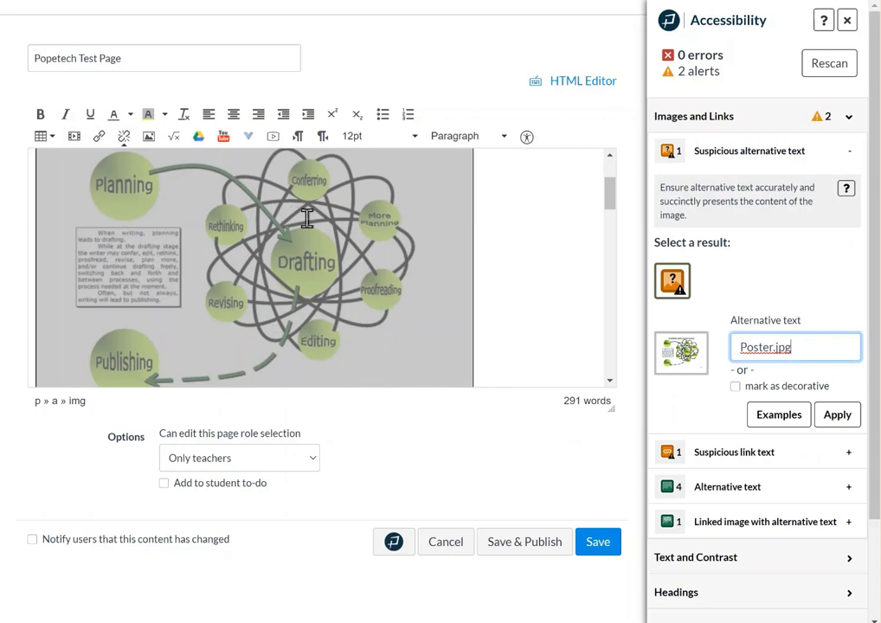
scroll(324, 225, down, 3)
scroll(324, 225, up, 5)
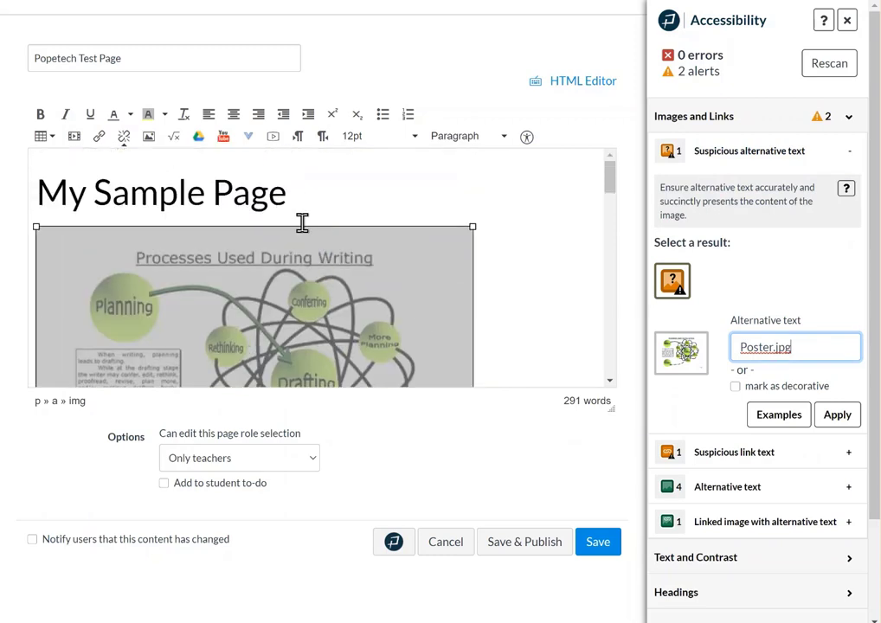
scroll(304, 225, down, 2)
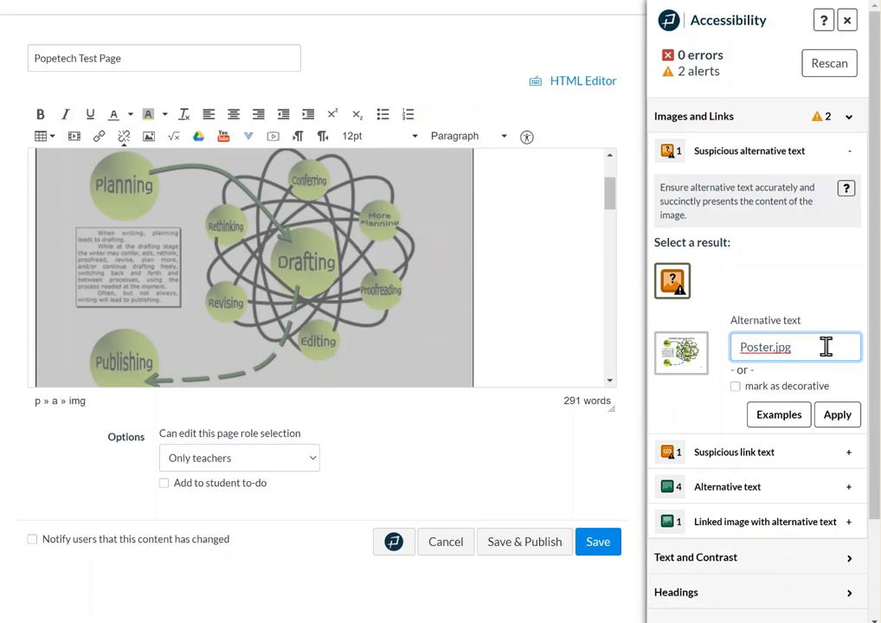
drag(824, 346, 733, 347)
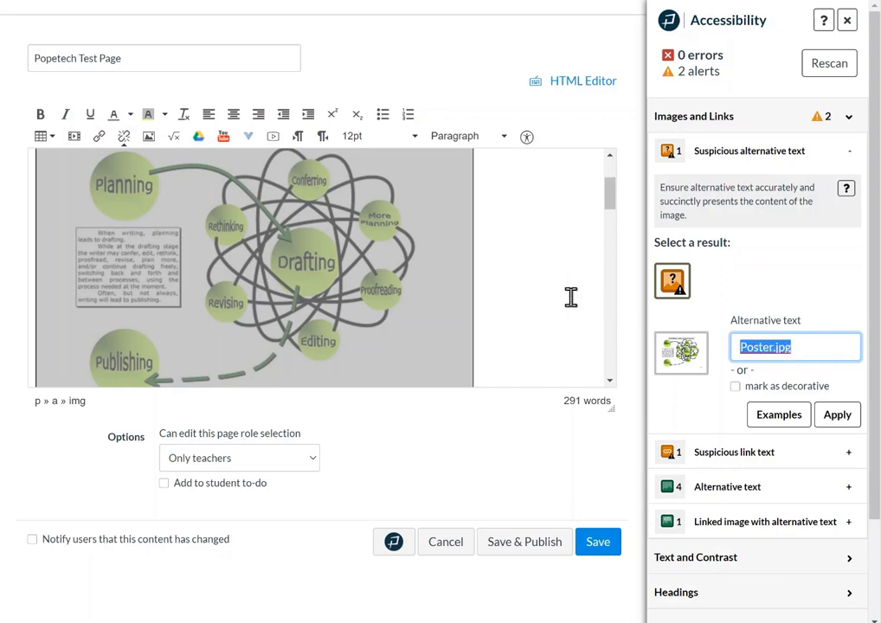
scroll(569, 297, up, 3)
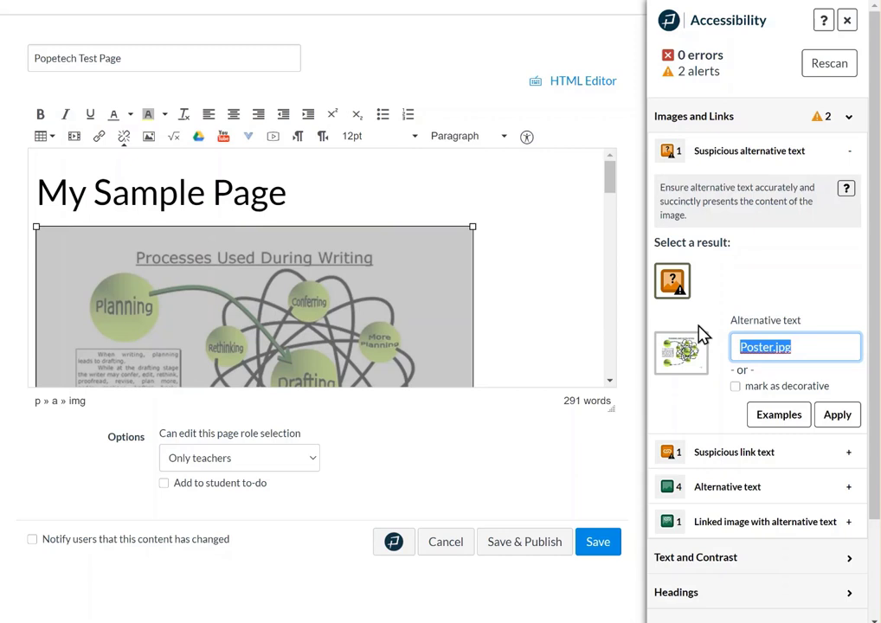
text(proc)
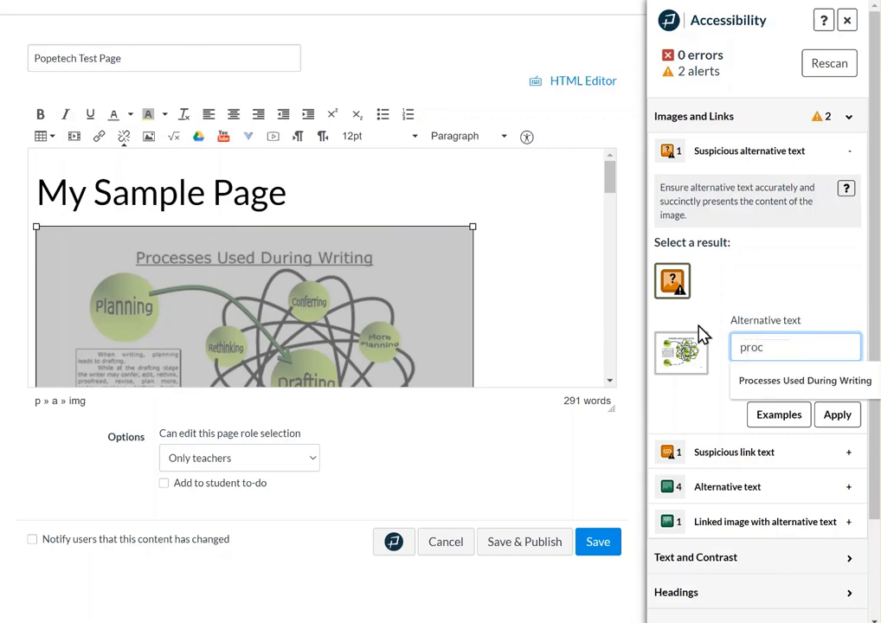
key(Down)
key(Return)
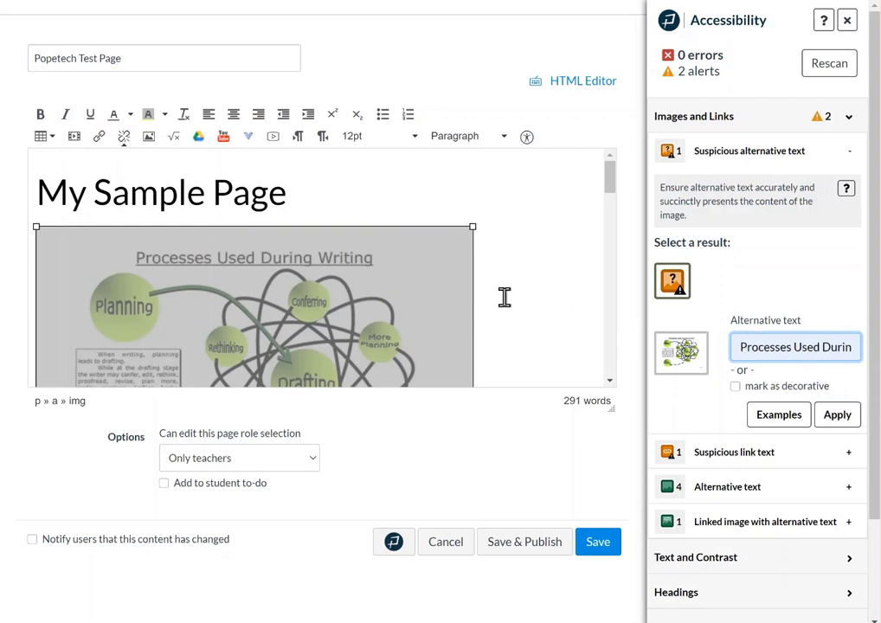
scroll(505, 297, down, 3)
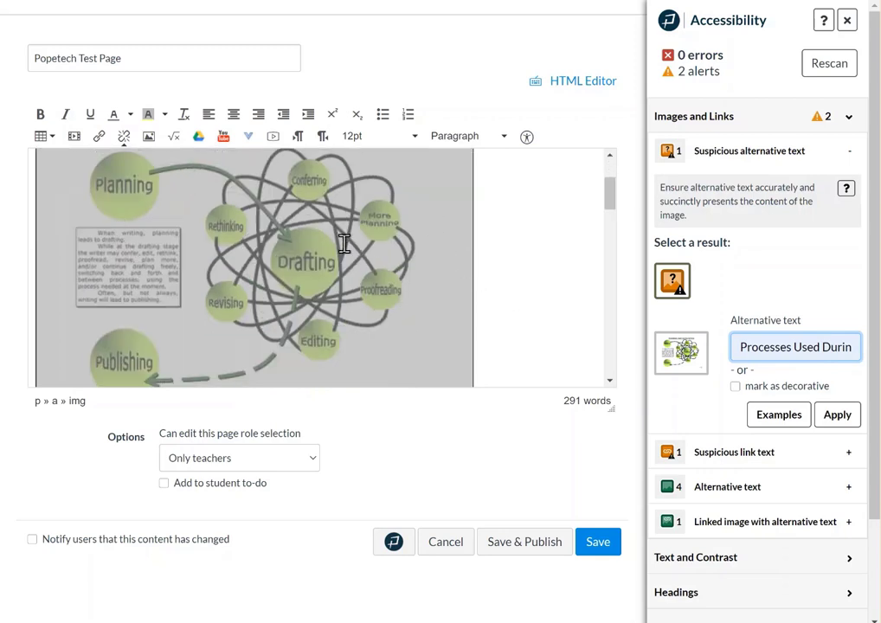
click(481, 251)
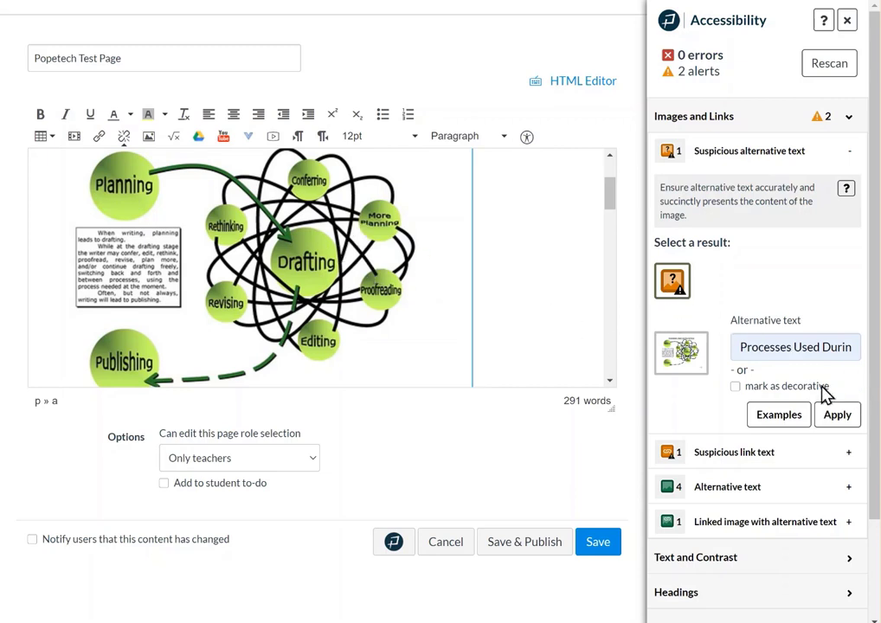
click(835, 416)
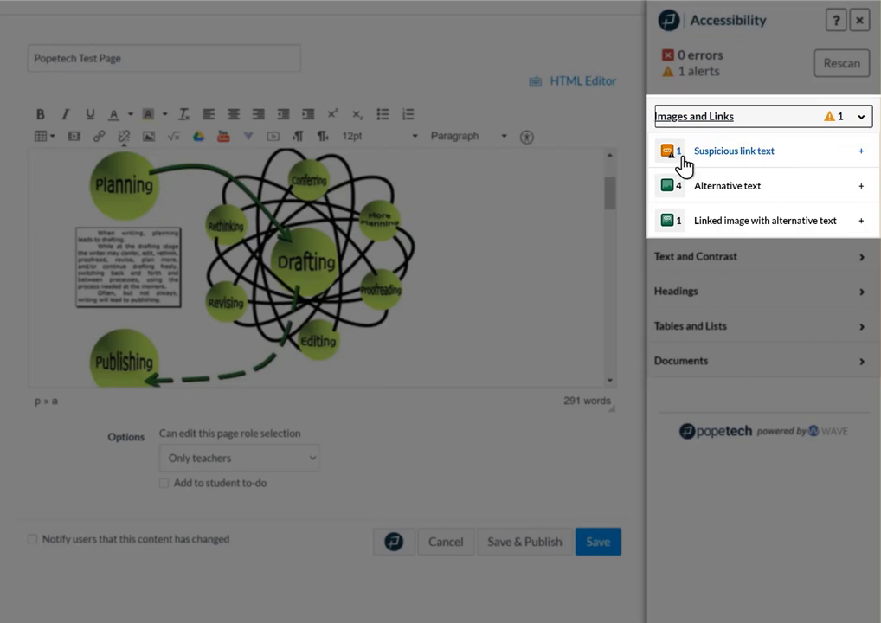
Resolve the suspicious link text alert by rewording the "here." link as "Source media", matching its list item's term.
click(769, 156)
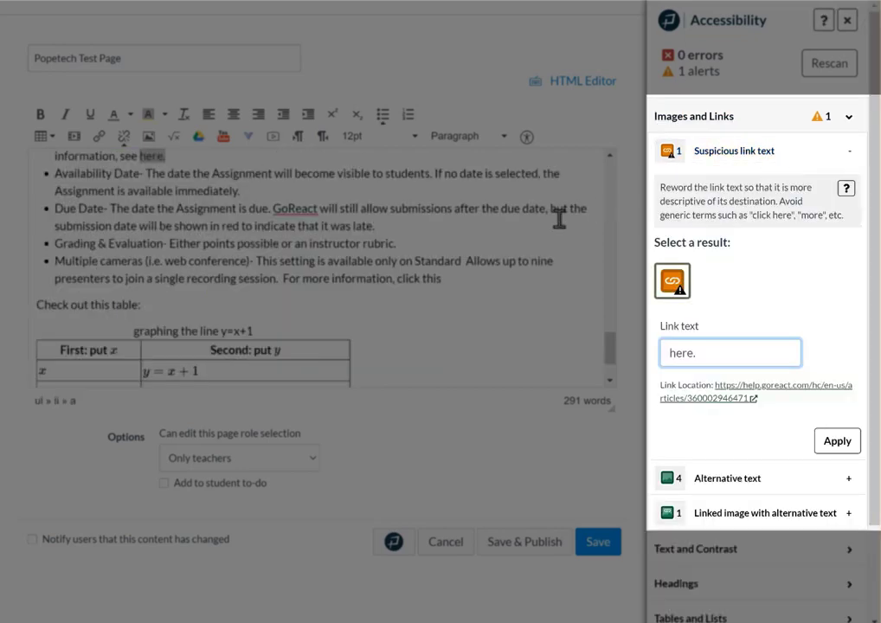
scroll(421, 245, up, 3)
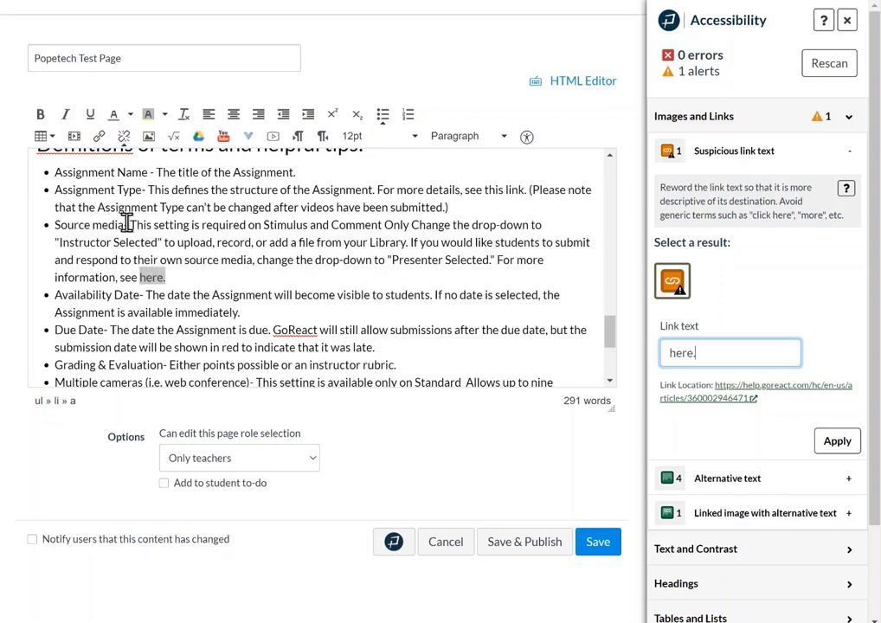
drag(127, 224, 64, 223)
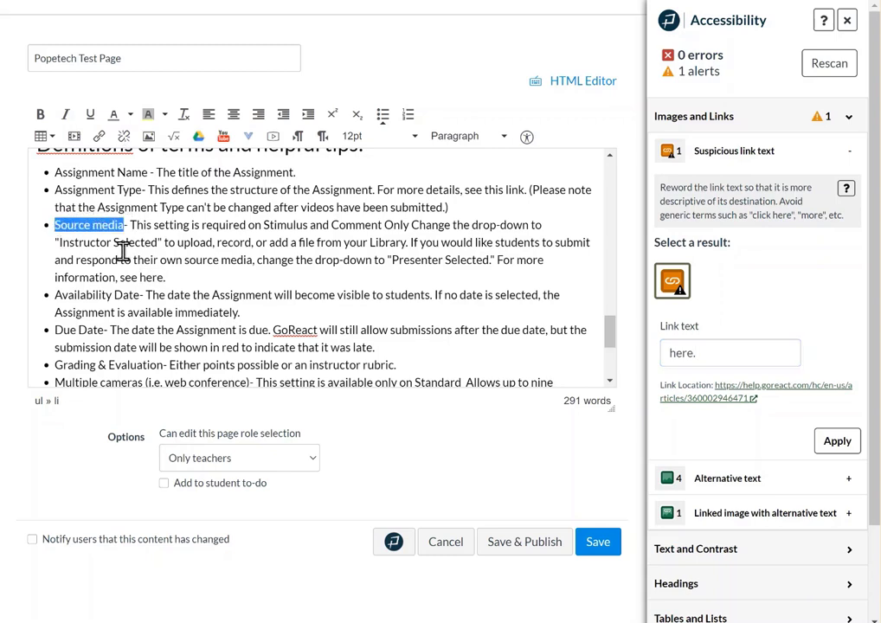
click(659, 349)
text(Source media)
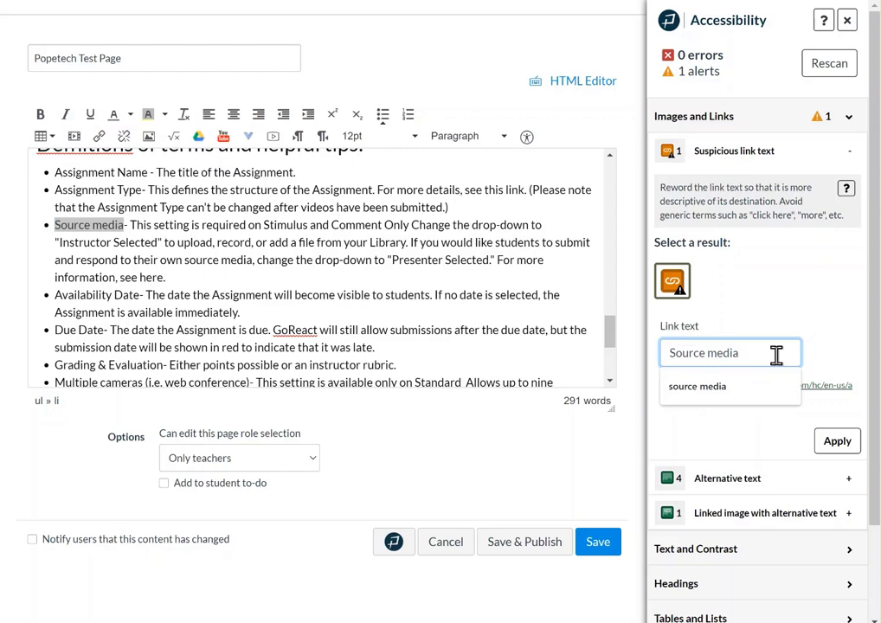
key(Return)
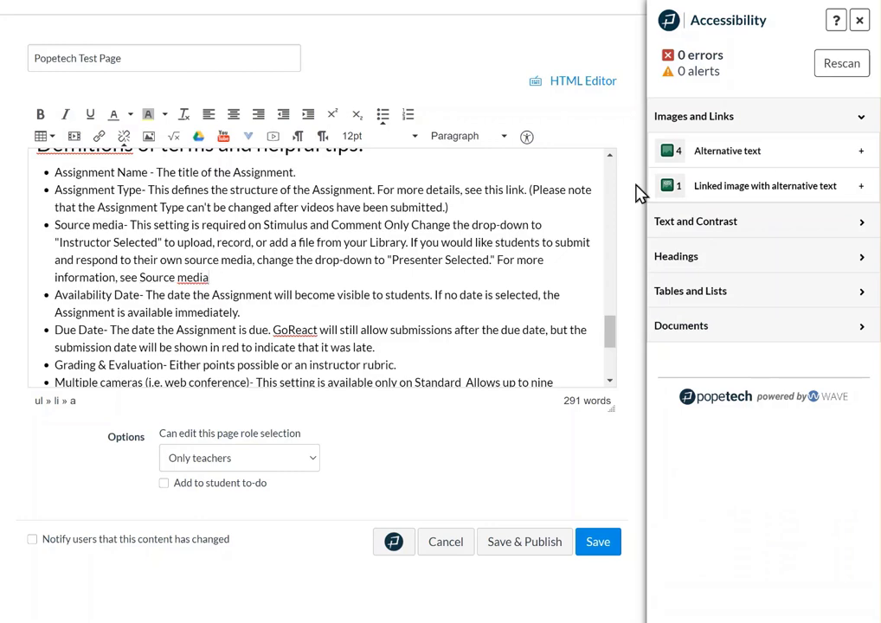
Remove the LaTeX prefix from the alternative text of the table header's equation images, leaving "x" and "y".
click(768, 163)
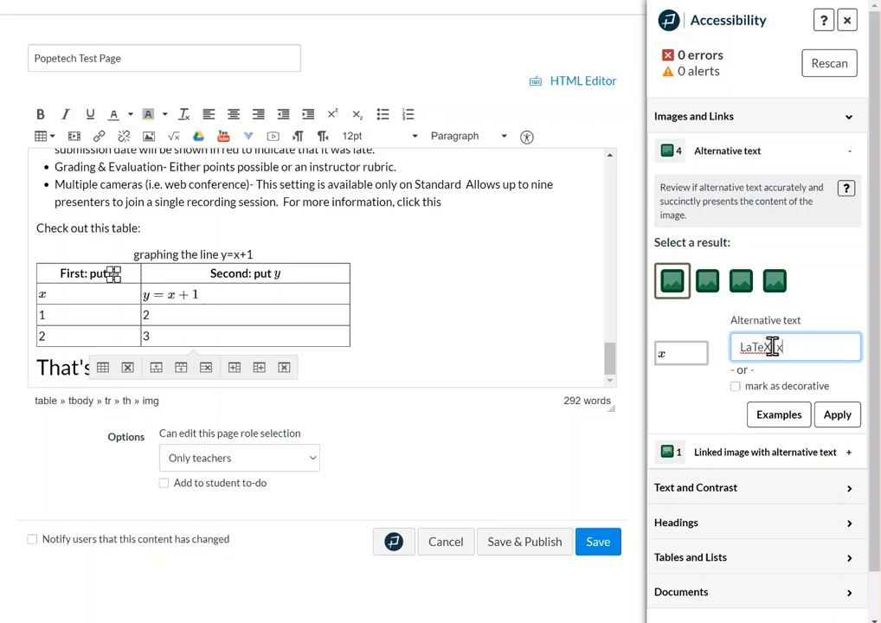
drag(774, 347, 711, 356)
key(BackSpace)
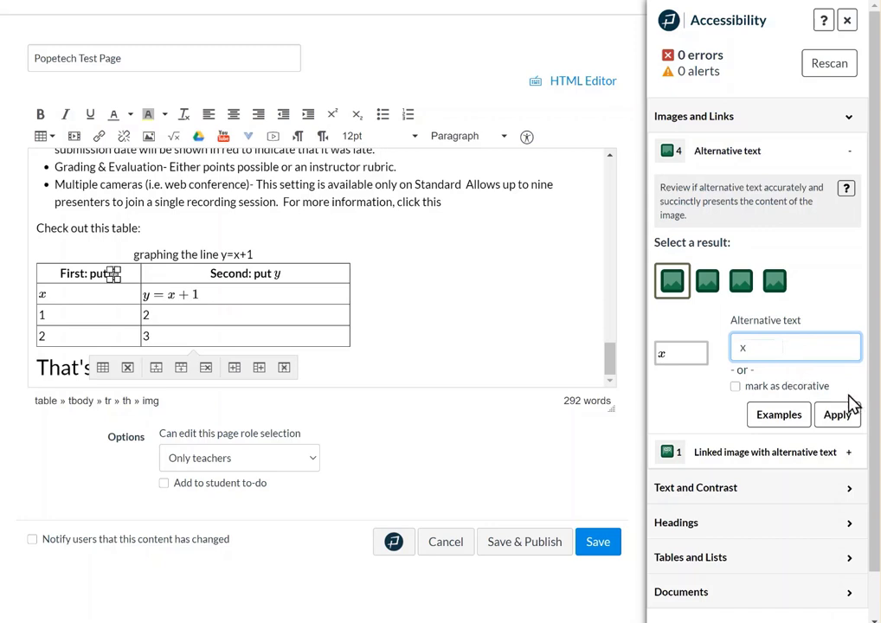
click(850, 417)
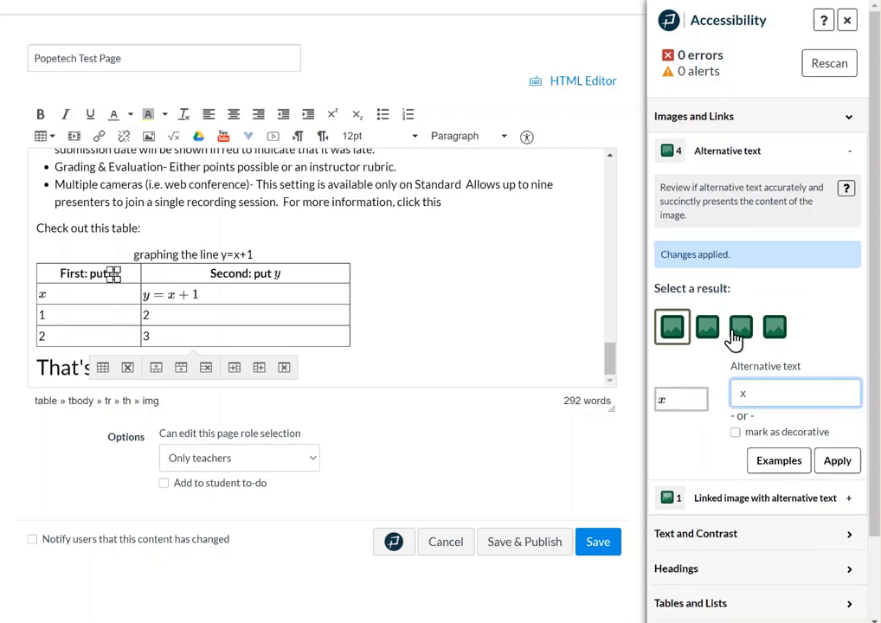
click(706, 326)
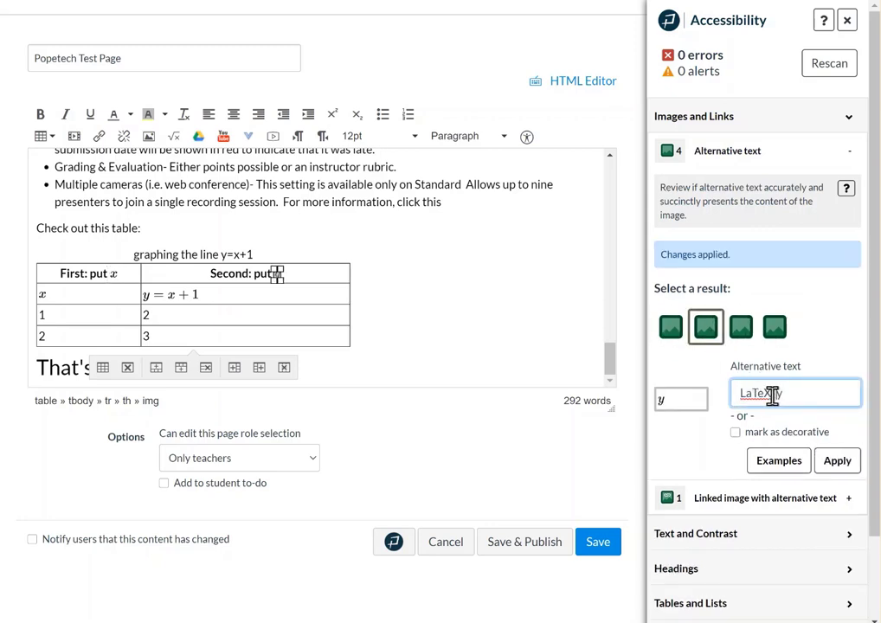
drag(772, 394, 737, 395)
key(BackSpace)
click(835, 461)
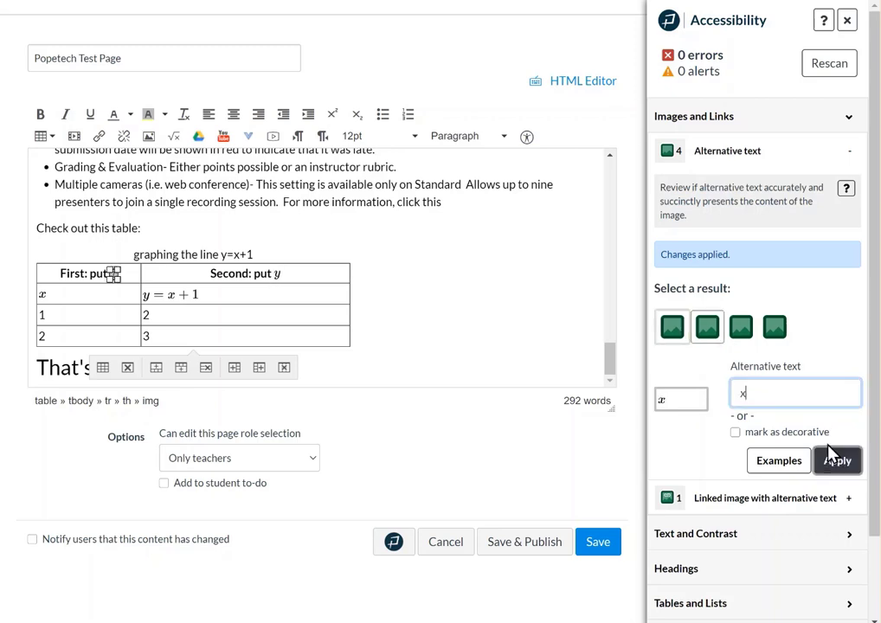
click(712, 326)
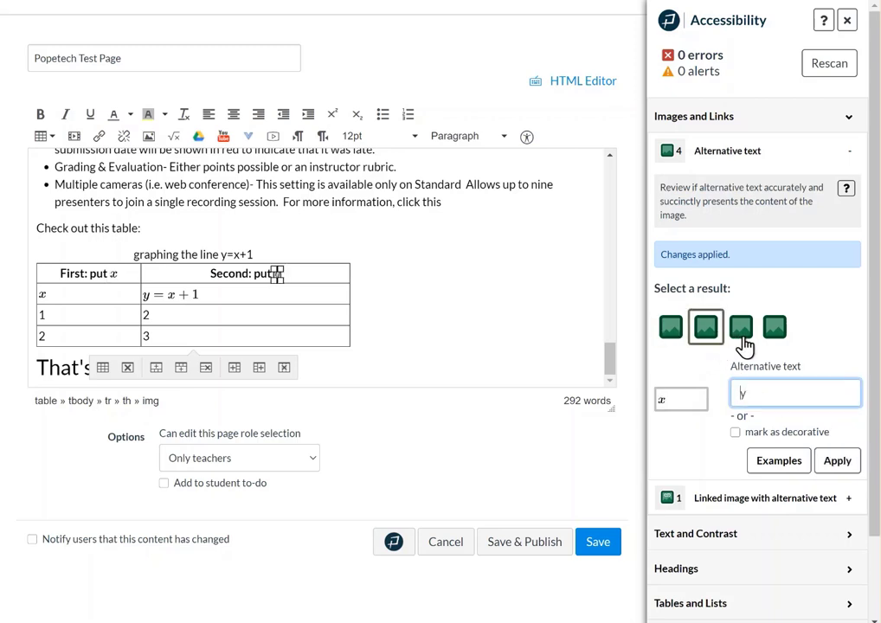
Remove the LaTeX prefix from the alternative text of the second row's equation images, leaving "x" and "y=x+1".
click(740, 327)
drag(771, 394, 739, 394)
key(BackSpace)
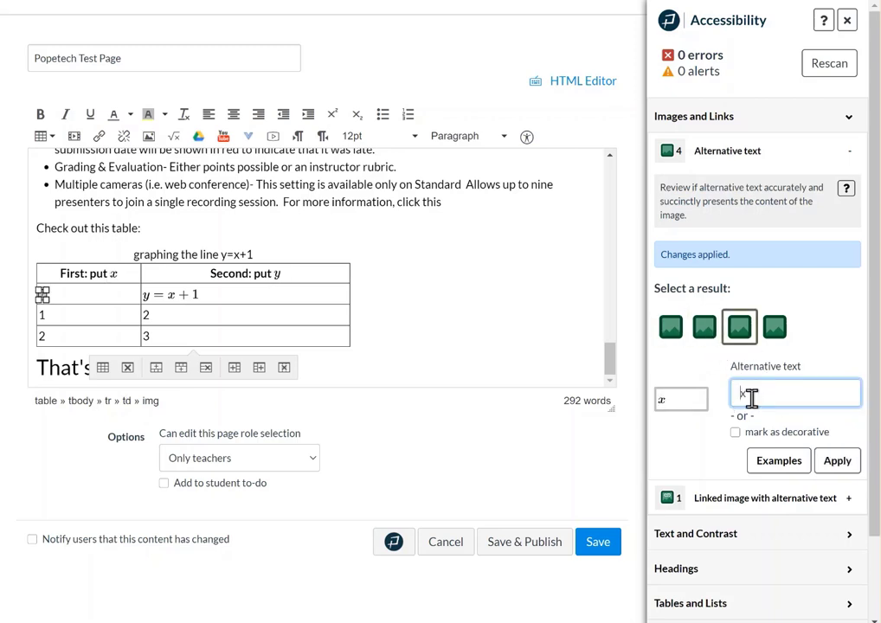
click(833, 458)
click(773, 327)
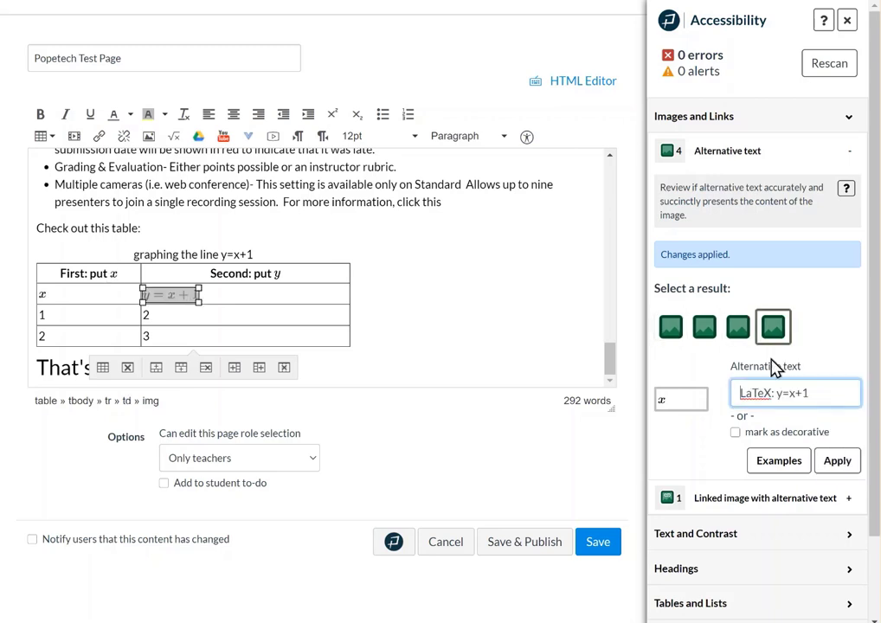
drag(771, 394, 735, 394)
key(BackSpace)
click(835, 460)
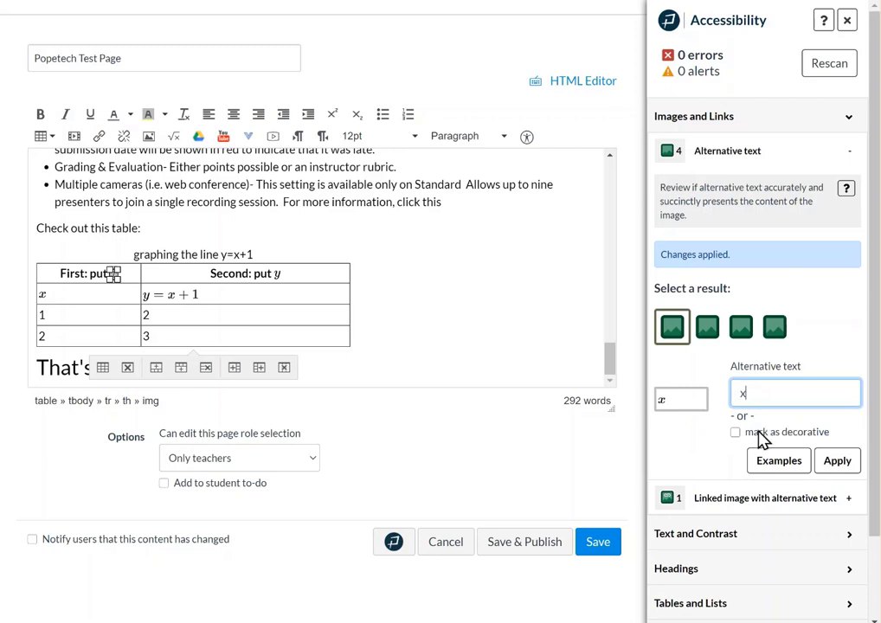
Mark the x equation image in the table's first header cell as decorative and apply the change.
click(759, 432)
click(838, 462)
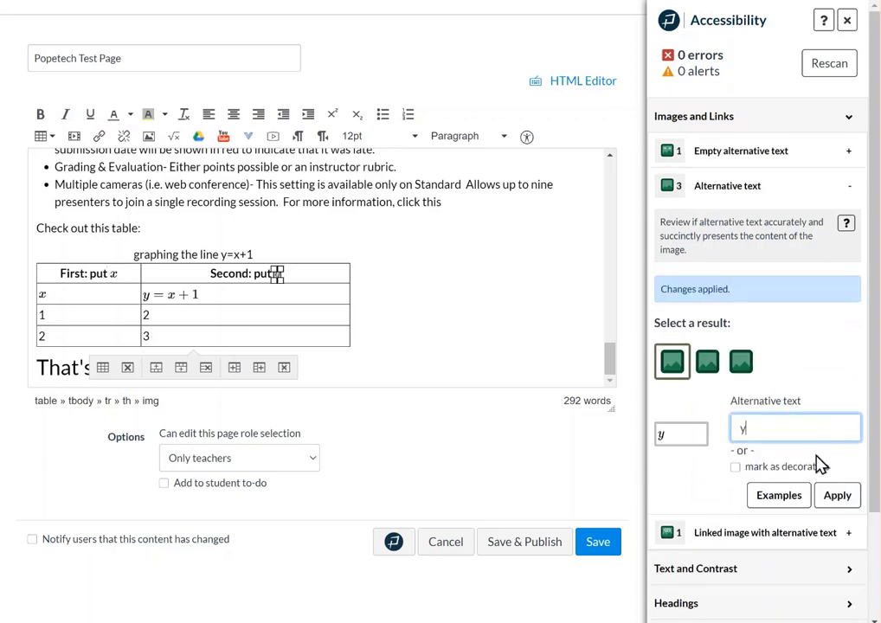
Mark the remaining y, x and y=x+1 equation images in the table as decorative, applying each change.
click(746, 469)
click(836, 495)
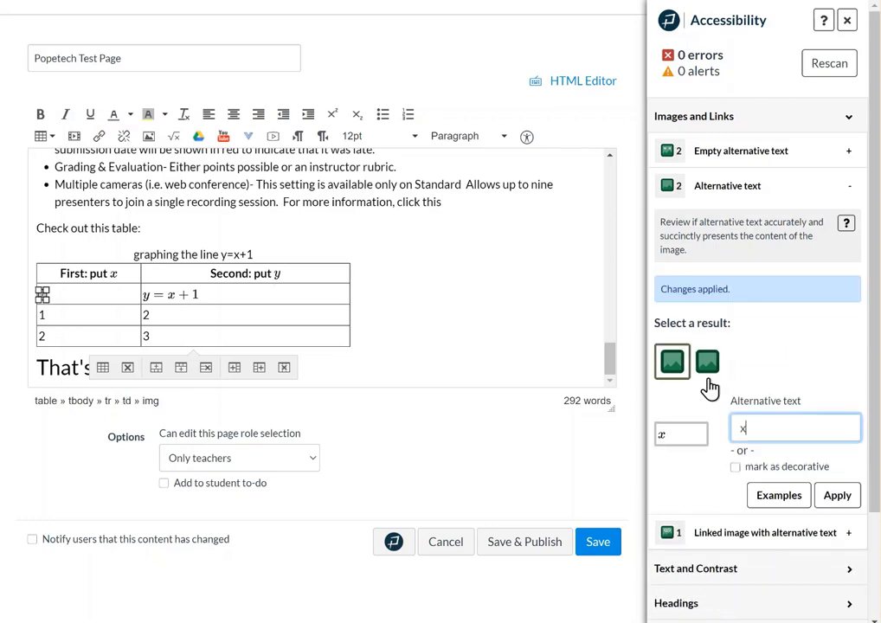
click(746, 468)
click(837, 495)
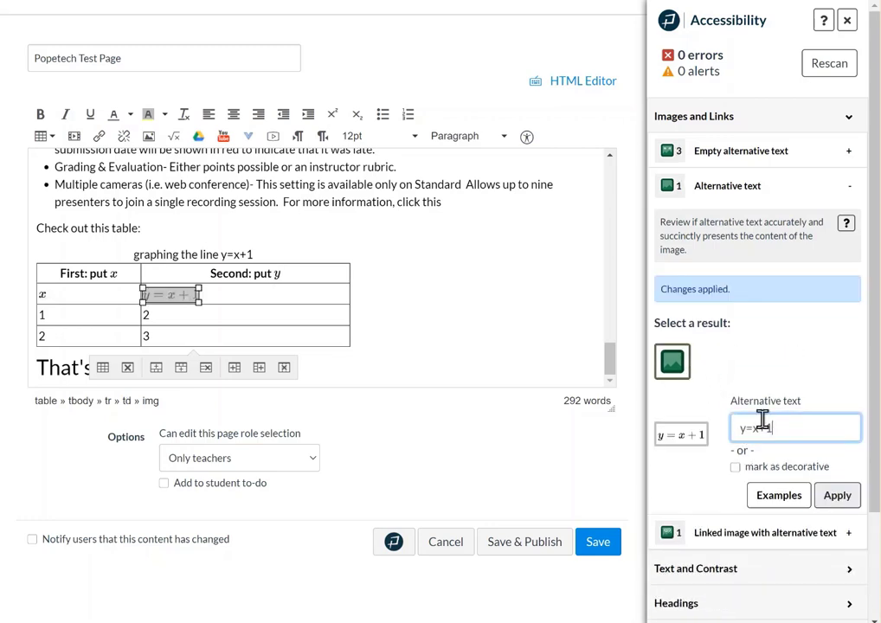
click(778, 466)
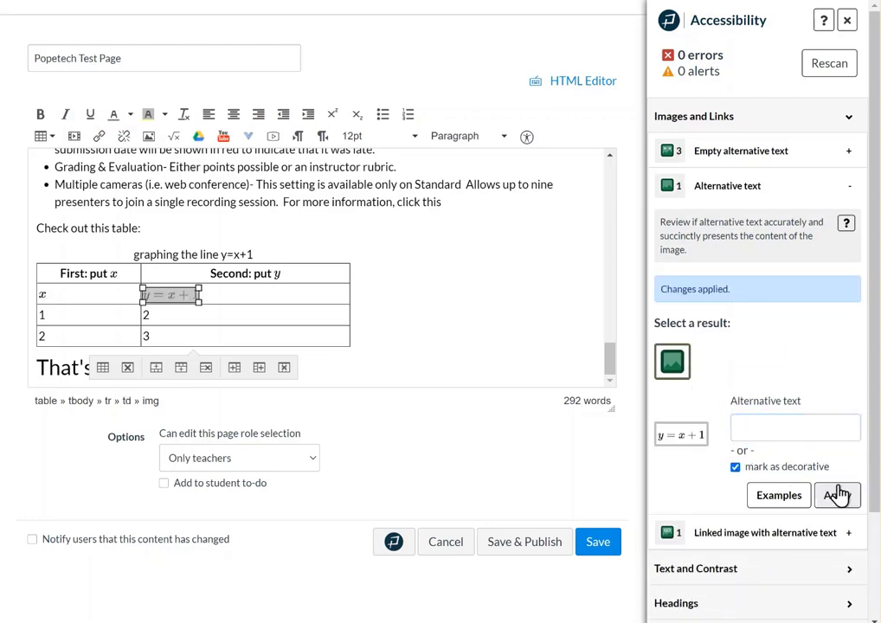
click(836, 495)
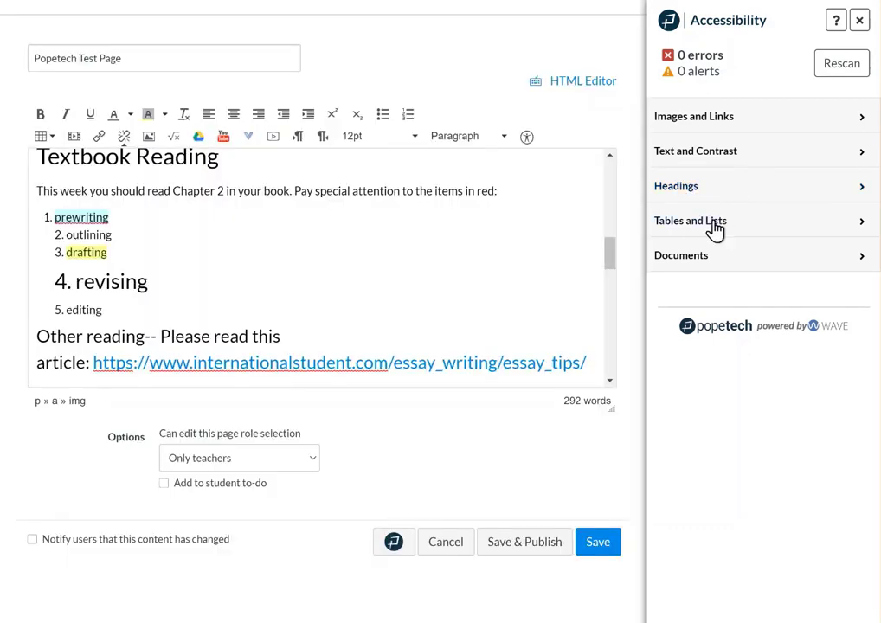
Locate the checker's Ordered List result and remove the numbered-list formatting from the prewriting-to-editing lines under Textbook Reading.
click(714, 227)
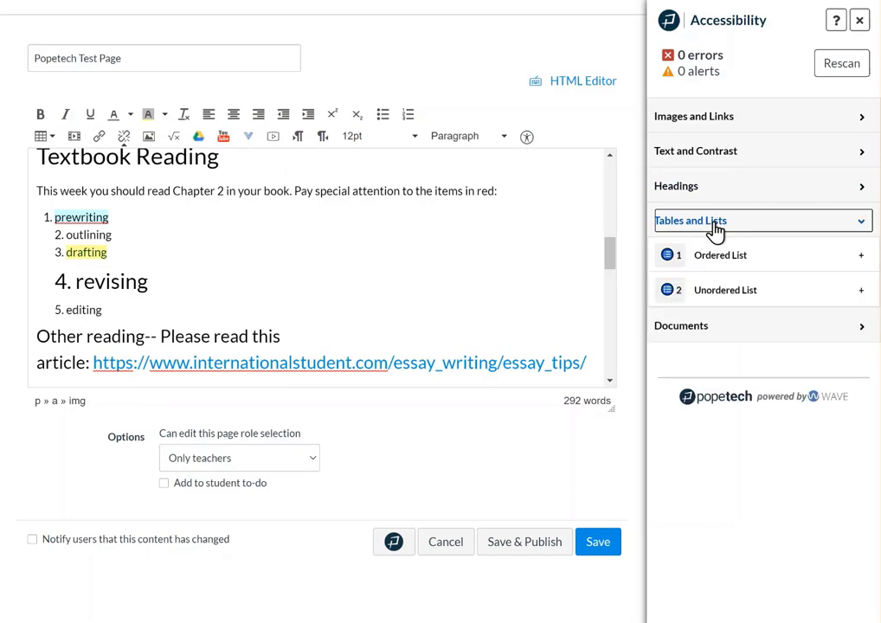
click(720, 254)
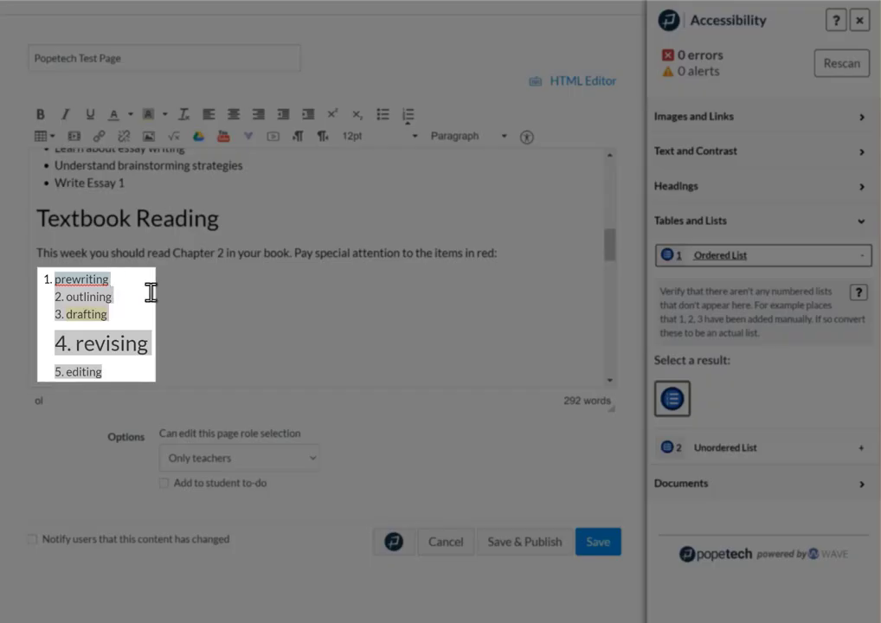
scroll(152, 238, down, 2)
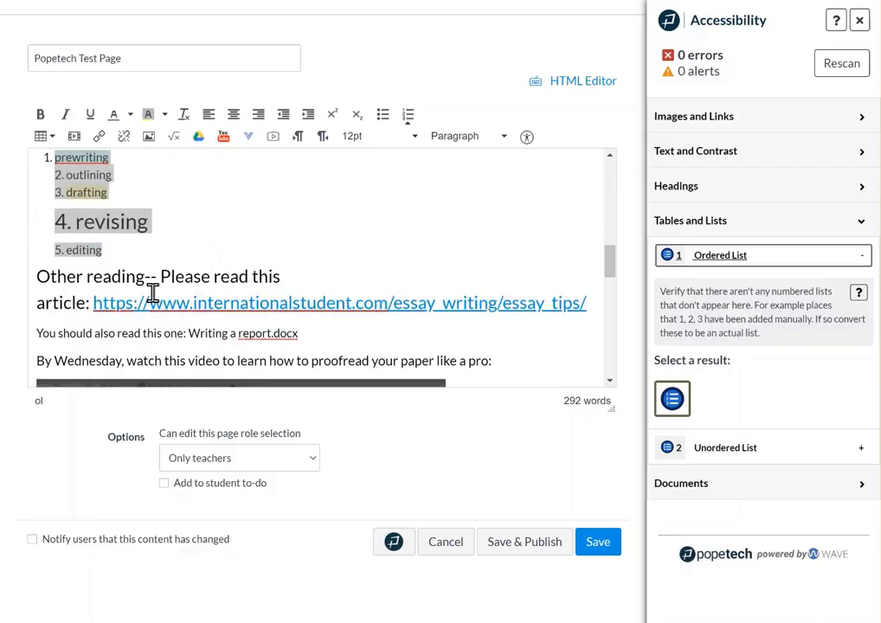
scroll(118, 290, up, 2)
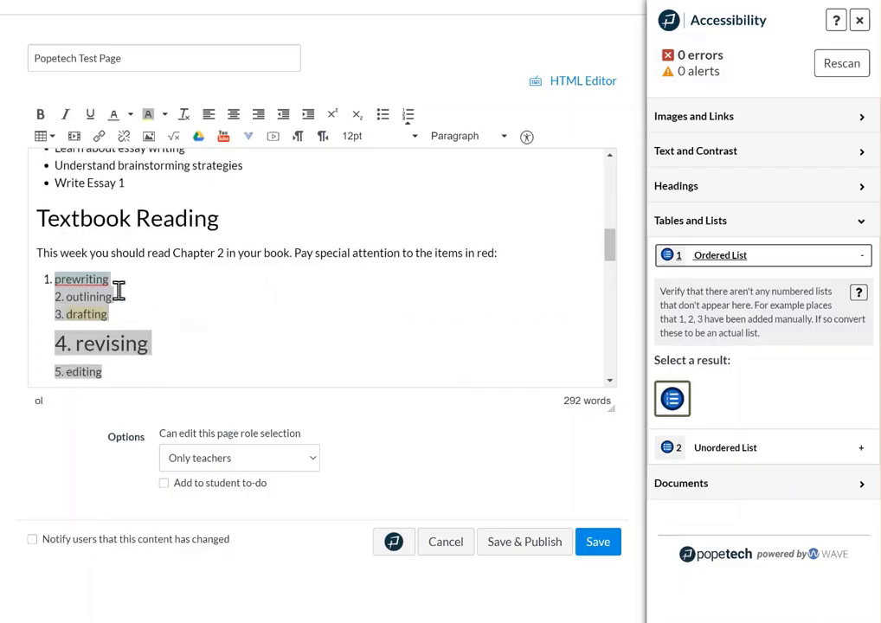
triple_click(59, 280)
double_click(118, 279)
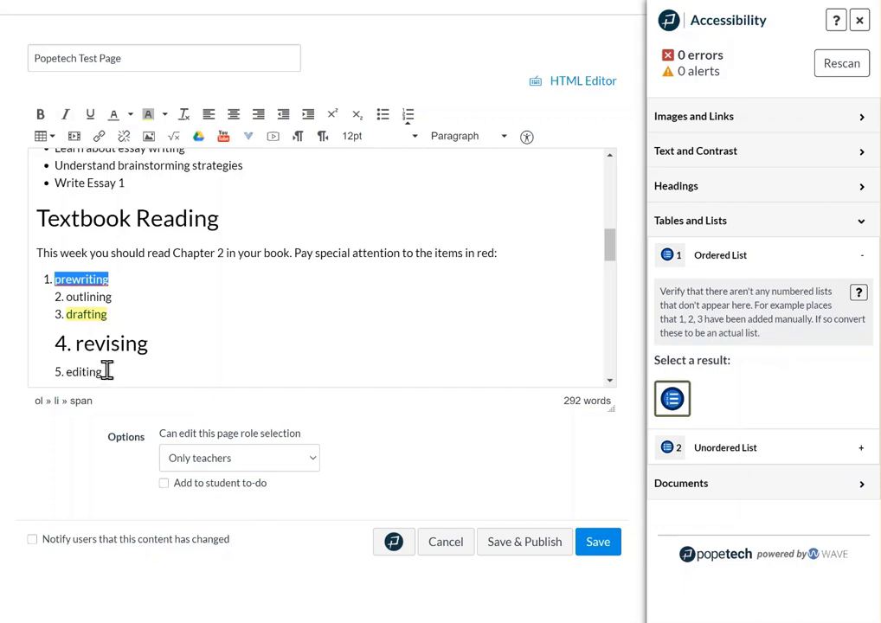
drag(106, 370, 43, 287)
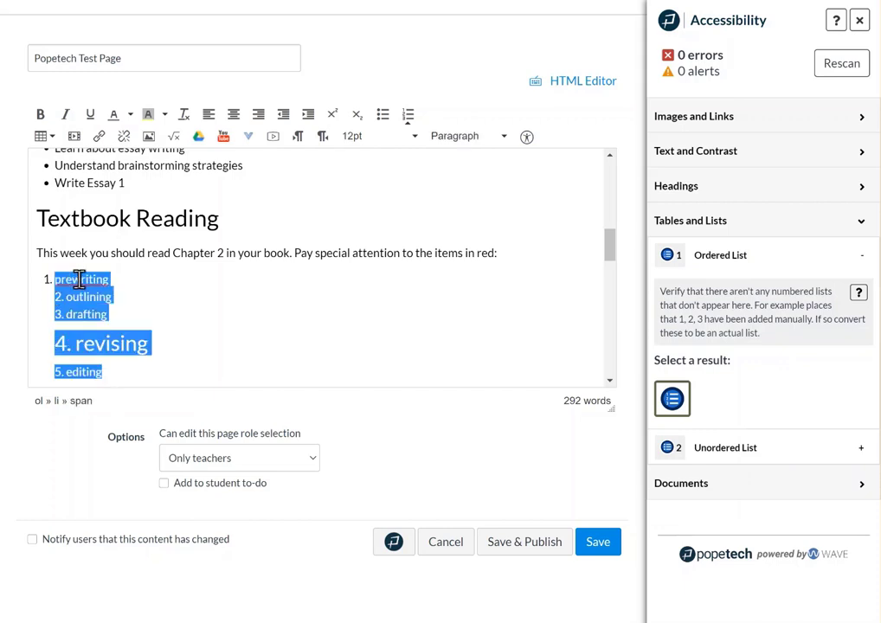
click(412, 116)
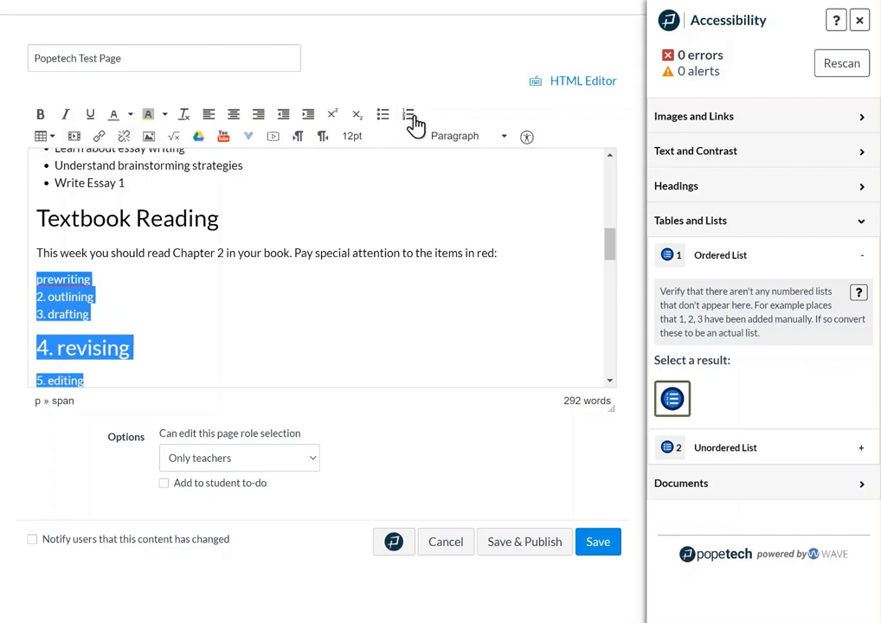
Delete the manually typed numbers in front of outlining, drafting, revising and editing.
click(48, 297)
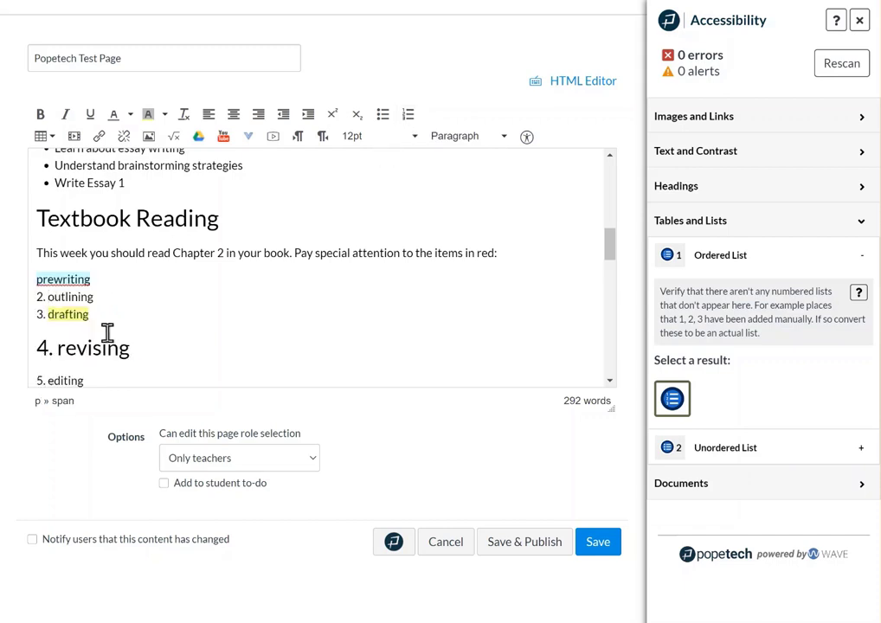
key(BackSpace)
key(BackSpace)
click(46, 314)
key(BackSpace)
key(BackSpace)
click(58, 348)
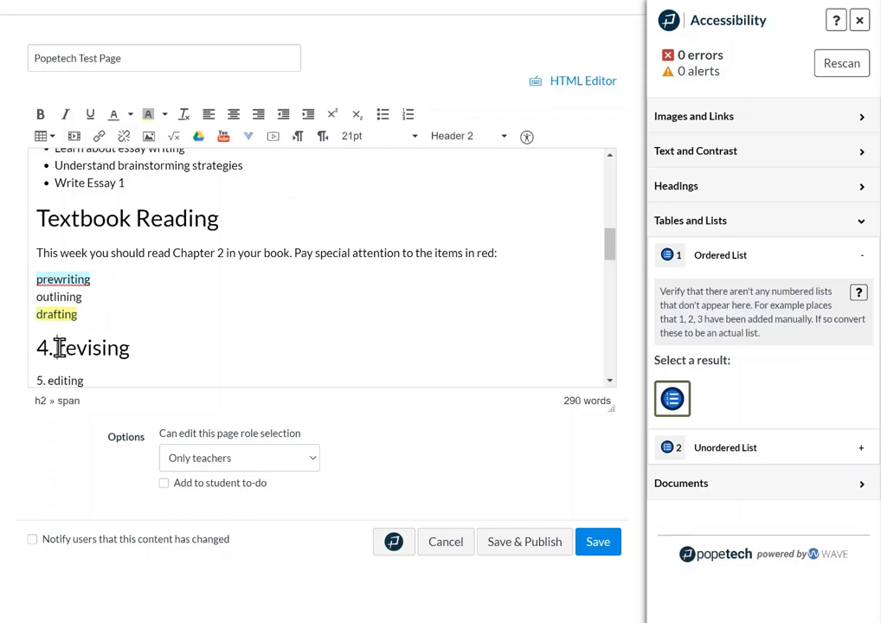
key(BackSpace)
key(BackSpace)
key(BackSpace)
click(56, 380)
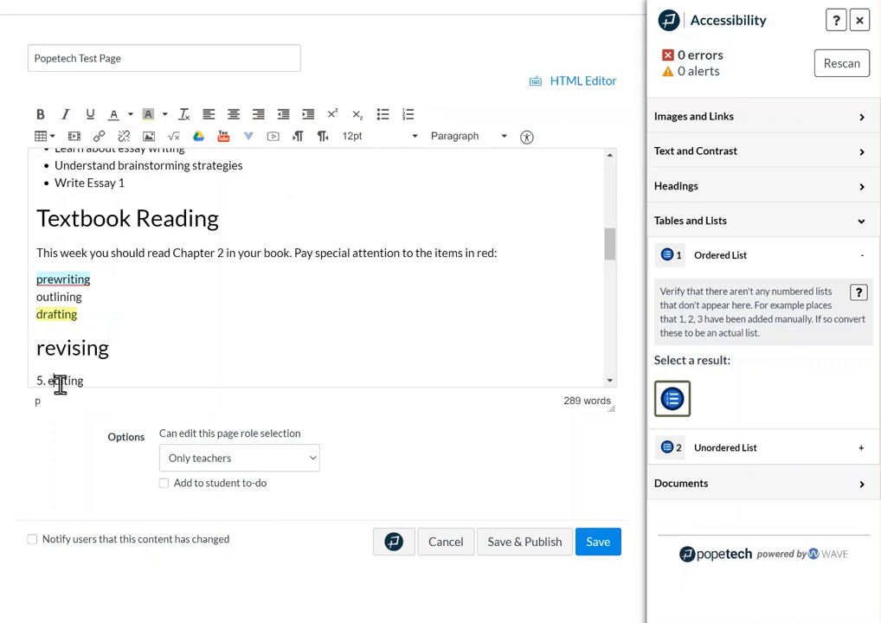
key(BackSpace)
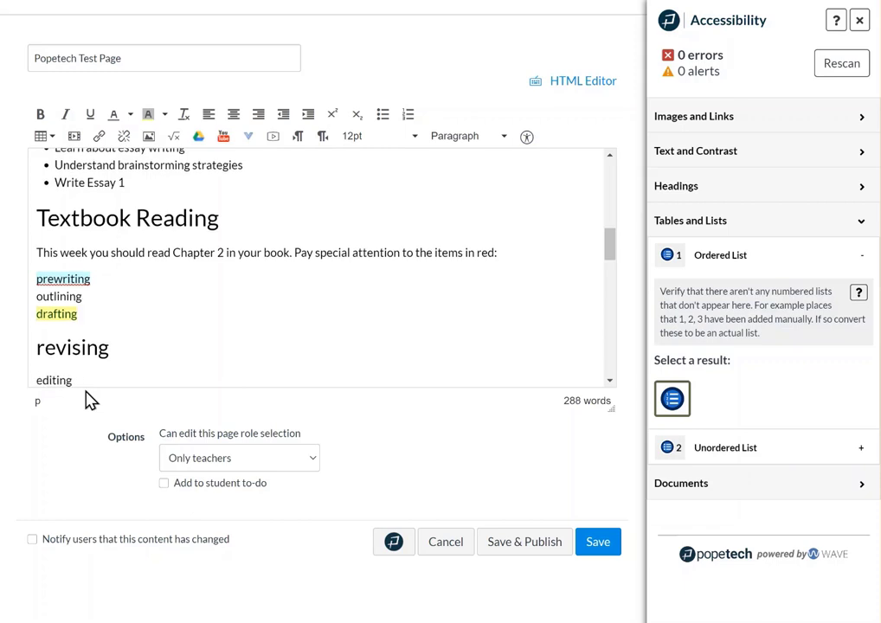
Format the lines from prewriting to editing as a numbered list, with outlining and drafting split into their own items.
drag(77, 386, 39, 286)
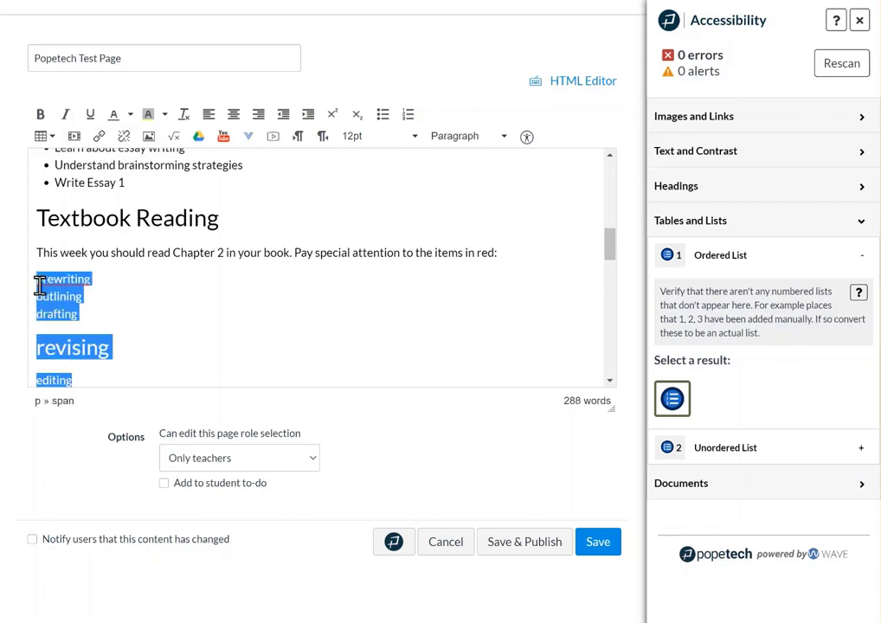
click(408, 114)
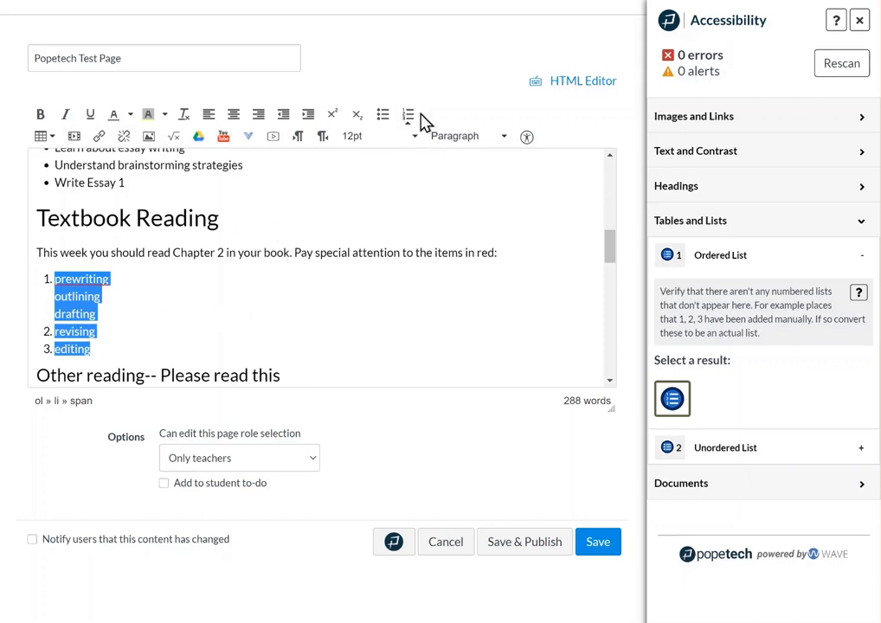
click(108, 282)
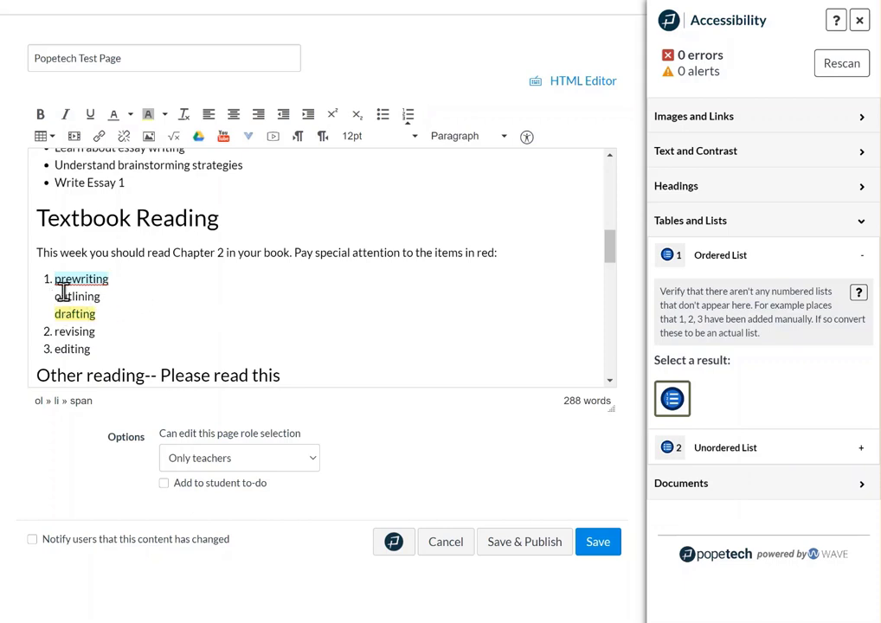
key(BackSpace)
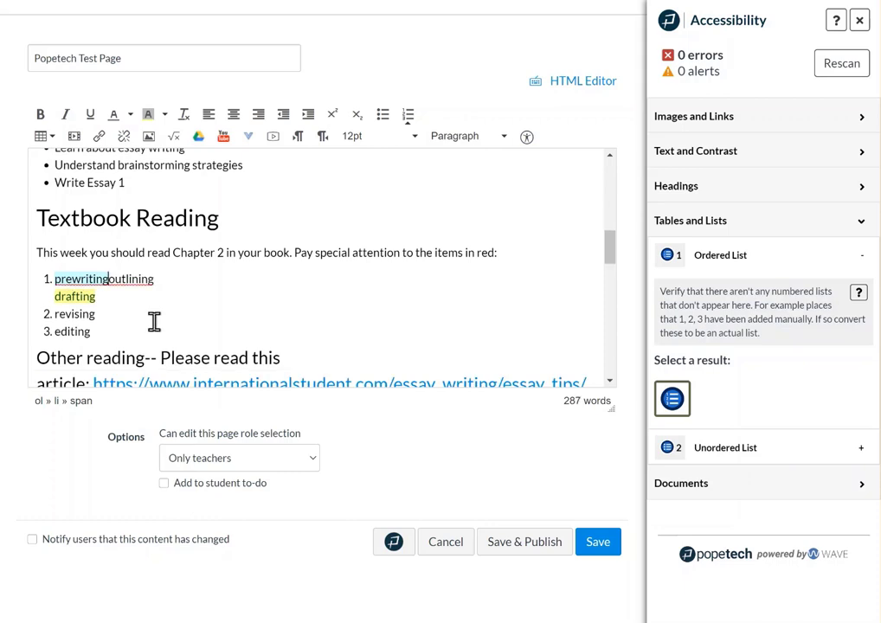
key(Return)
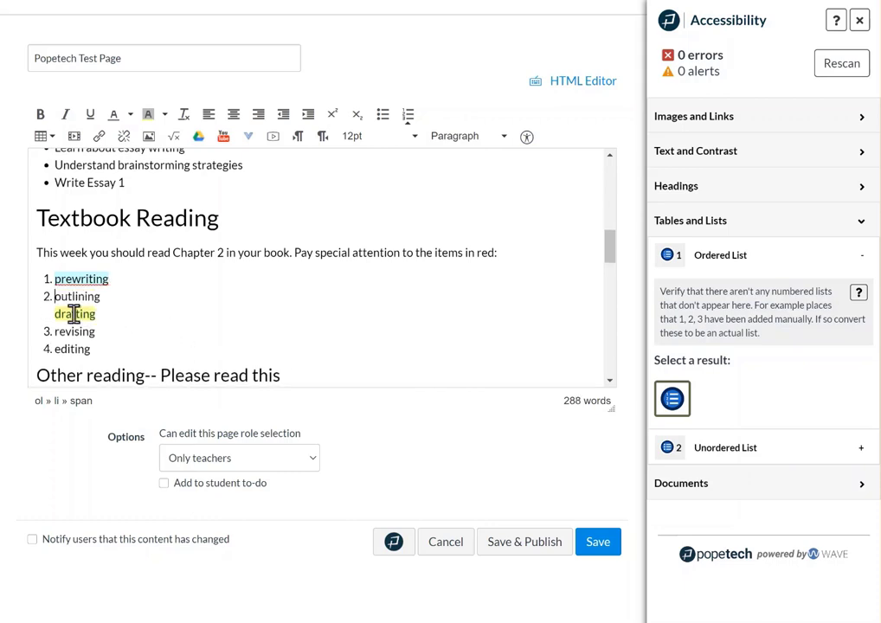
key(Down)
key(BackSpace)
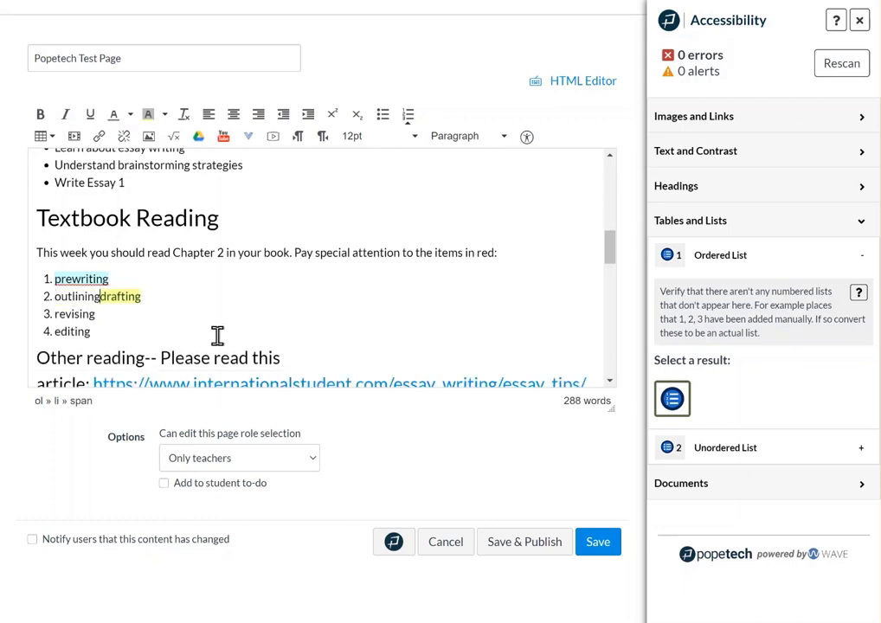
key(Return)
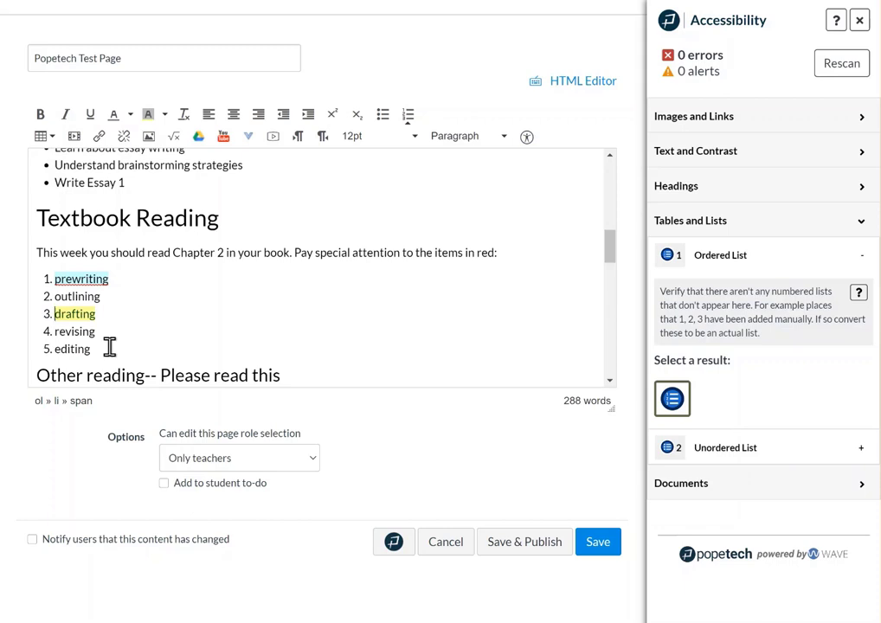
Review the first Unordered List result, the bulleted items under the Objectives heading.
click(770, 257)
click(747, 295)
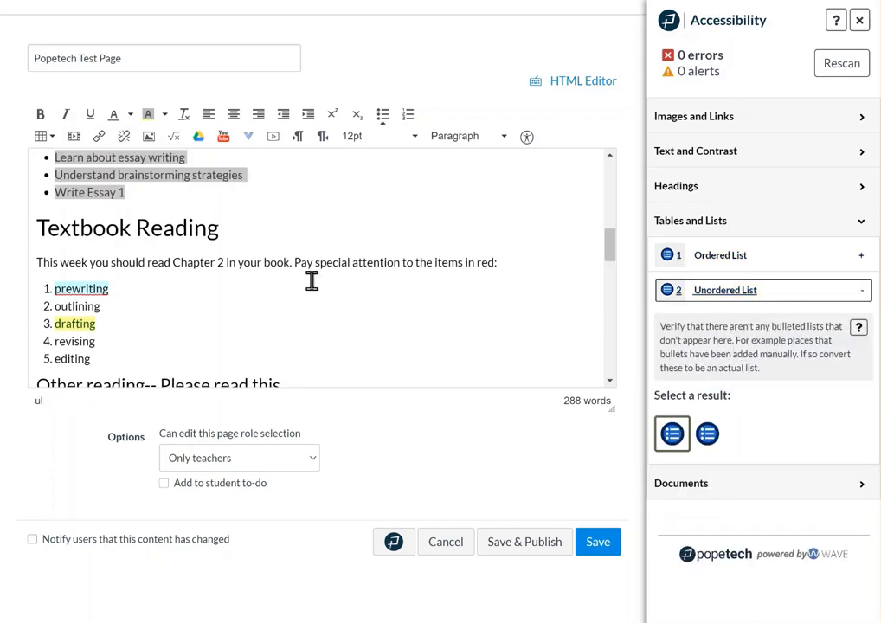
scroll(171, 225, up, 3)
scroll(171, 278, down, 1)
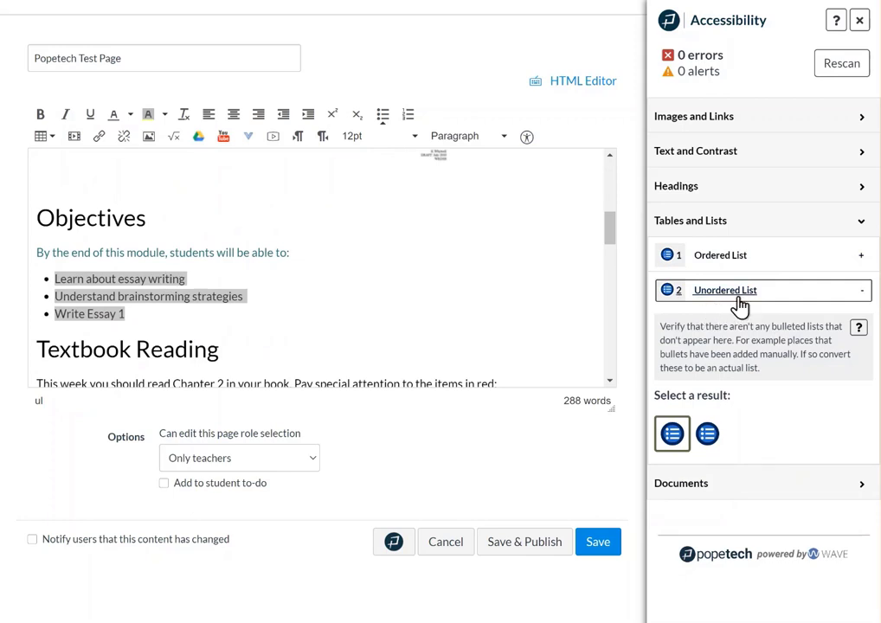
click(673, 435)
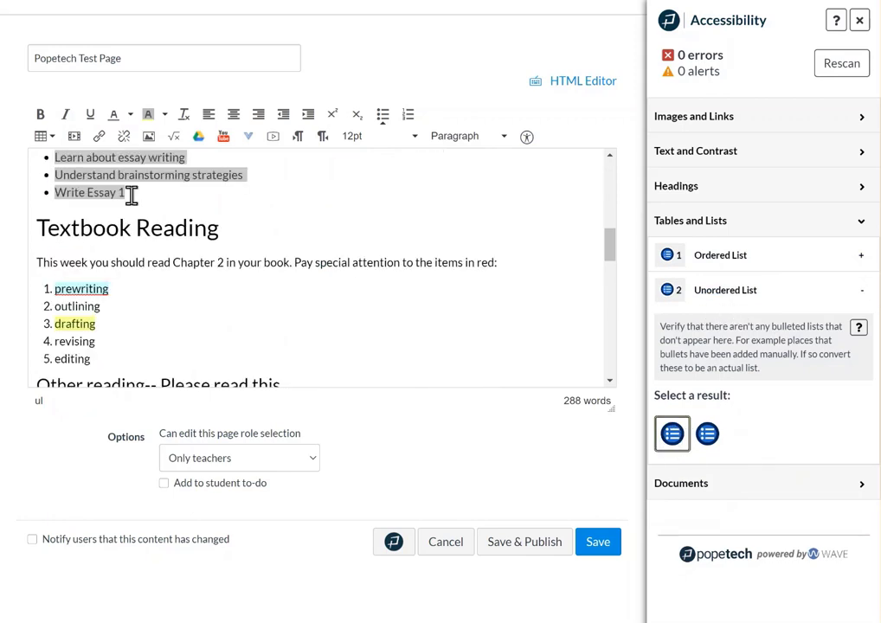
scroll(128, 192, up, 3)
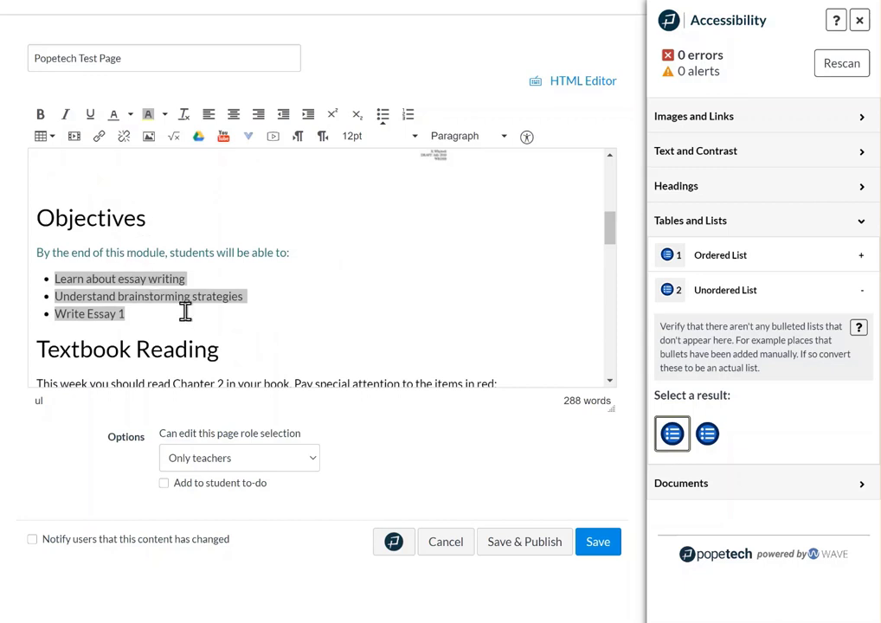
Remove the bullet formatting from the three Objectives items and reapply it as a bulleted list.
click(185, 311)
drag(204, 310, 52, 285)
click(381, 121)
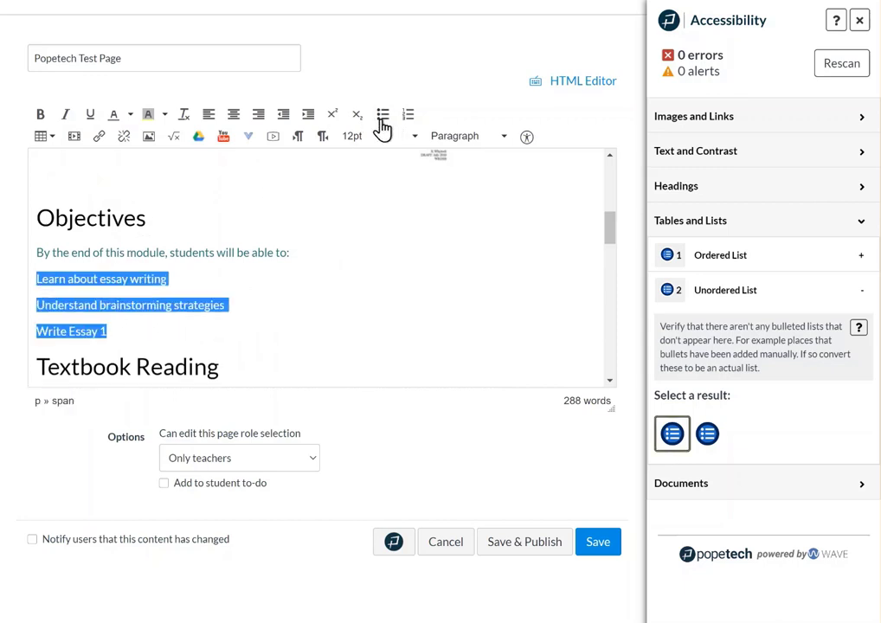
click(383, 127)
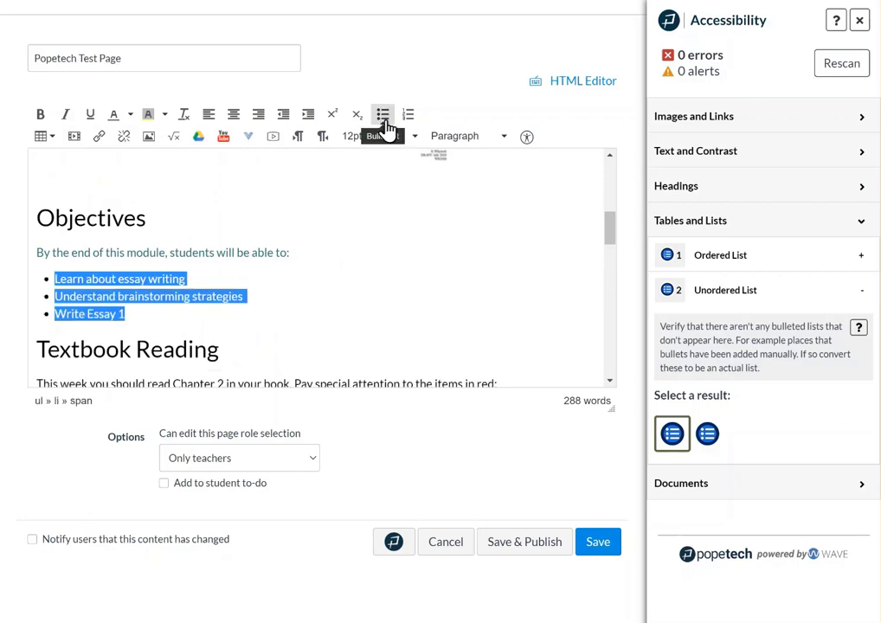
Review the second Unordered List result, checking the bulleted definitions of terms from Assignment Name to Multiple cameras.
click(715, 436)
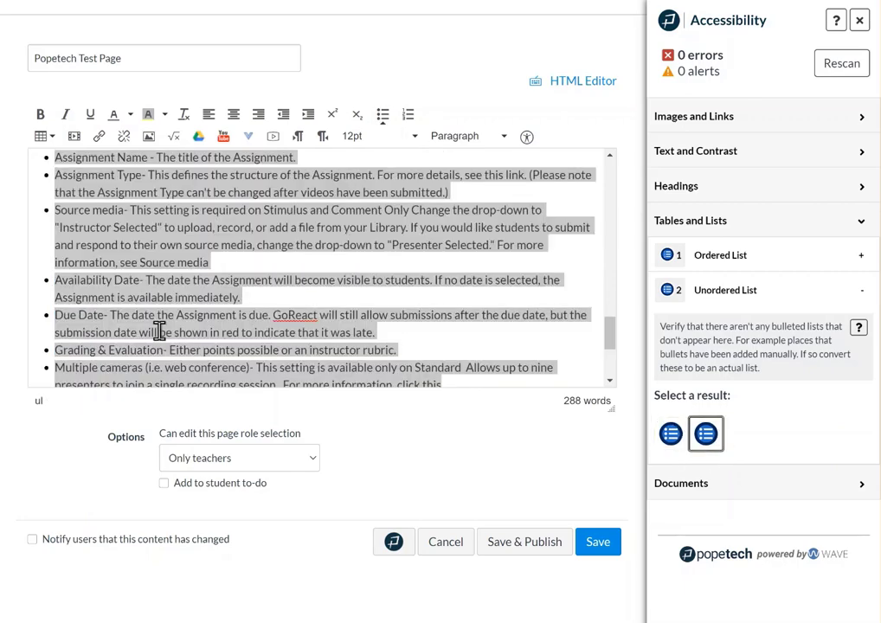
scroll(198, 287, up, 2)
scroll(198, 286, down, 4)
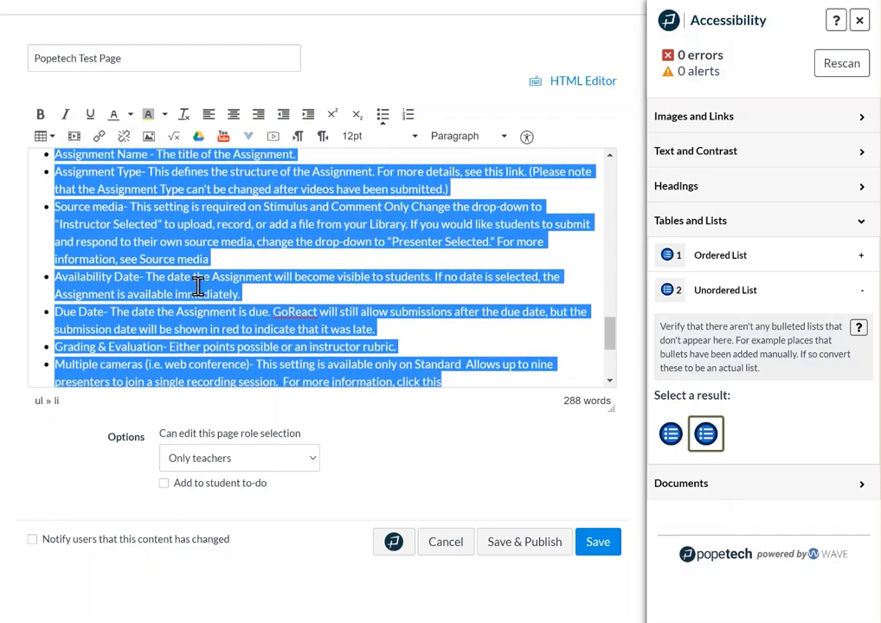
scroll(118, 281, up, 5)
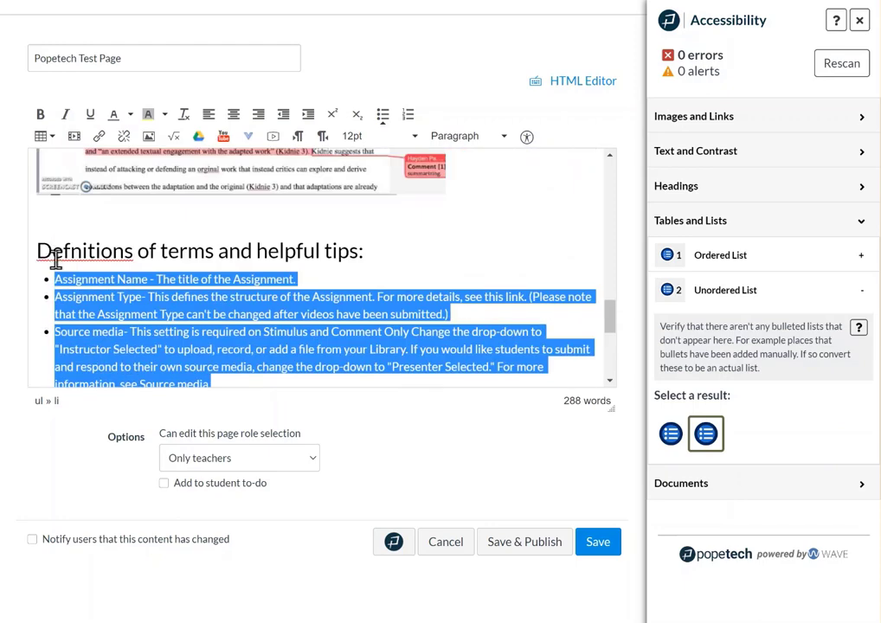
scroll(45, 236, down, 2)
scroll(195, 329, down, 3)
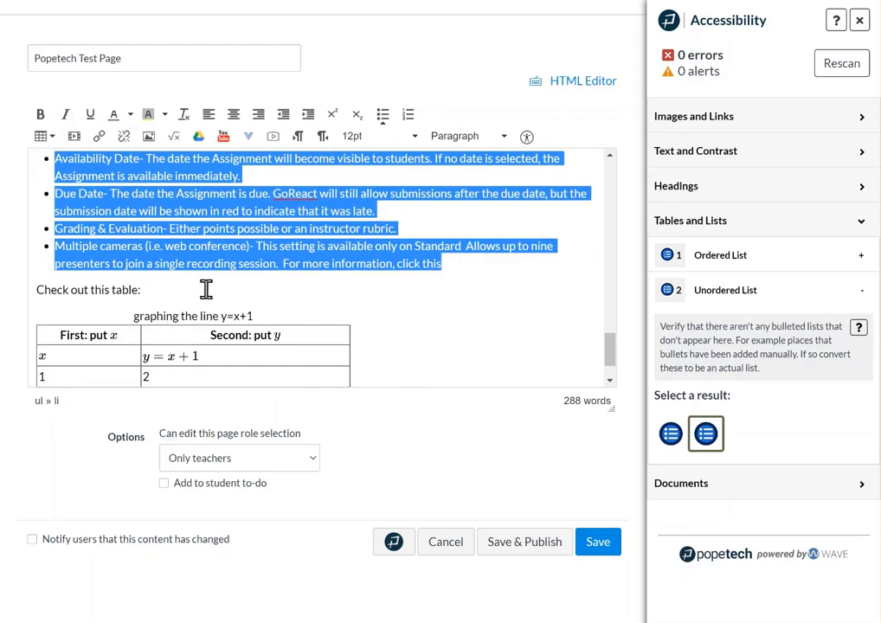
click(324, 283)
scroll(425, 295, up, 3)
scroll(450, 346, down, 3)
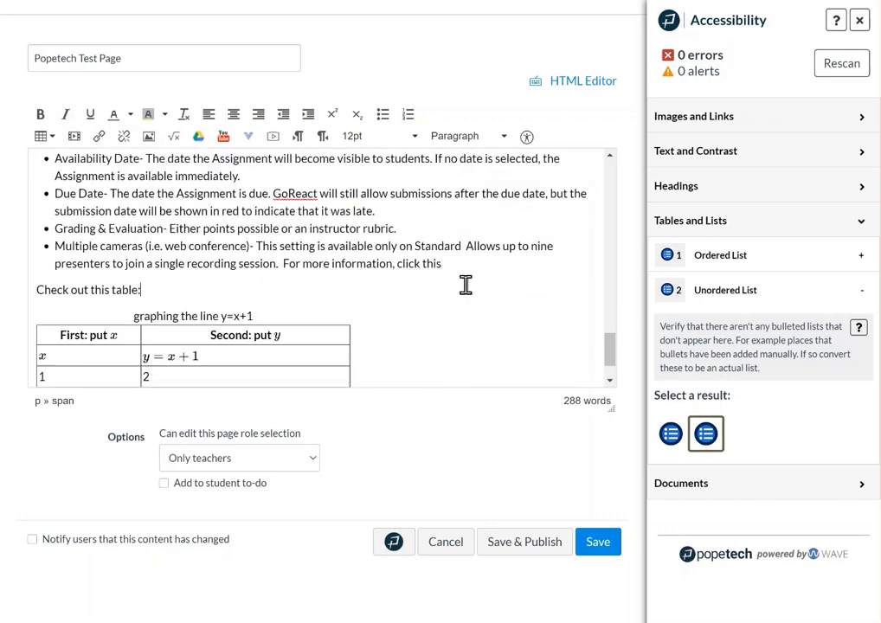
Toggle the bullet formatting of the definitions list off and back on, from Assignment Name to Multiple cameras.
drag(445, 263, 54, 210)
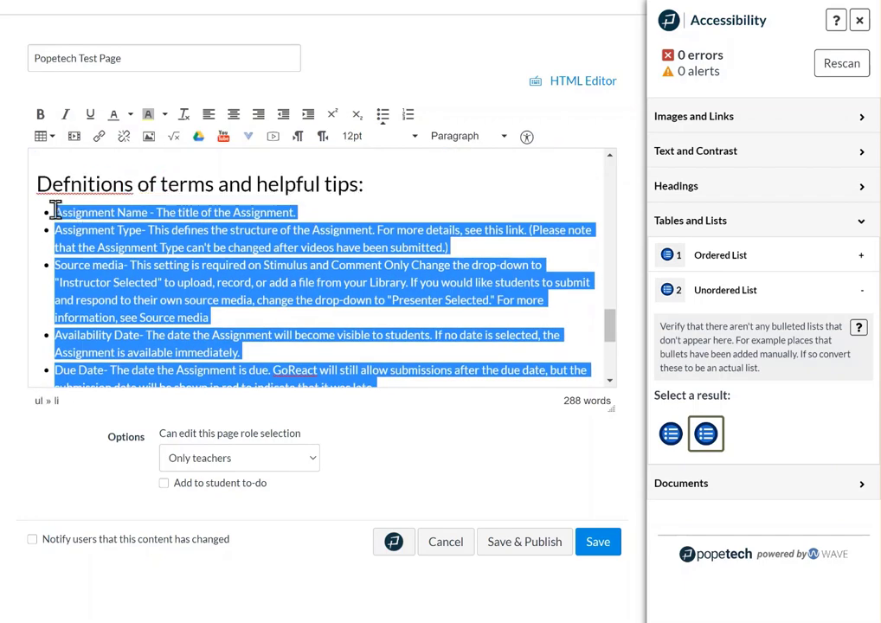
click(385, 122)
click(385, 122)
scroll(259, 275, down, 3)
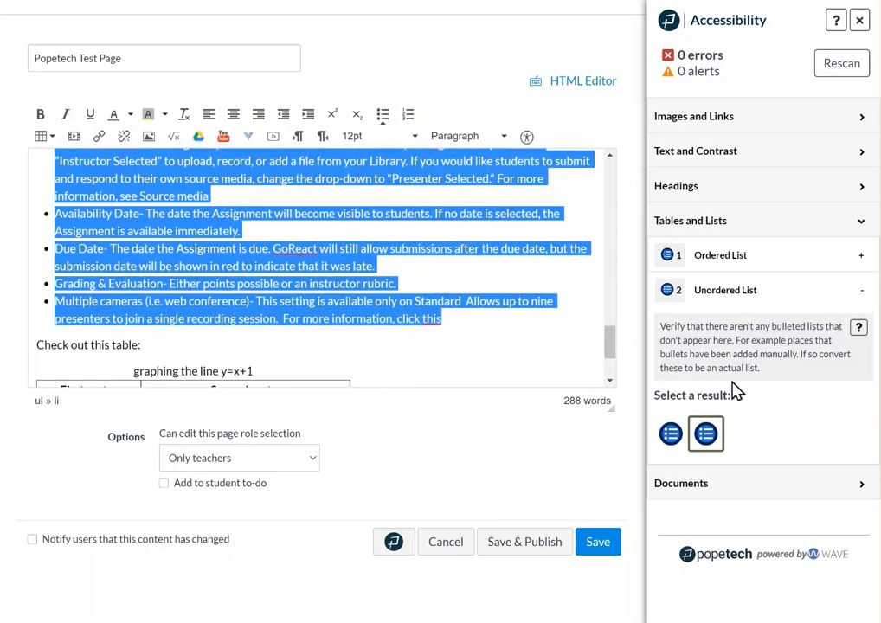
Open the Heading Outline and check the paragraph format of the My Sample Page title against it.
click(770, 229)
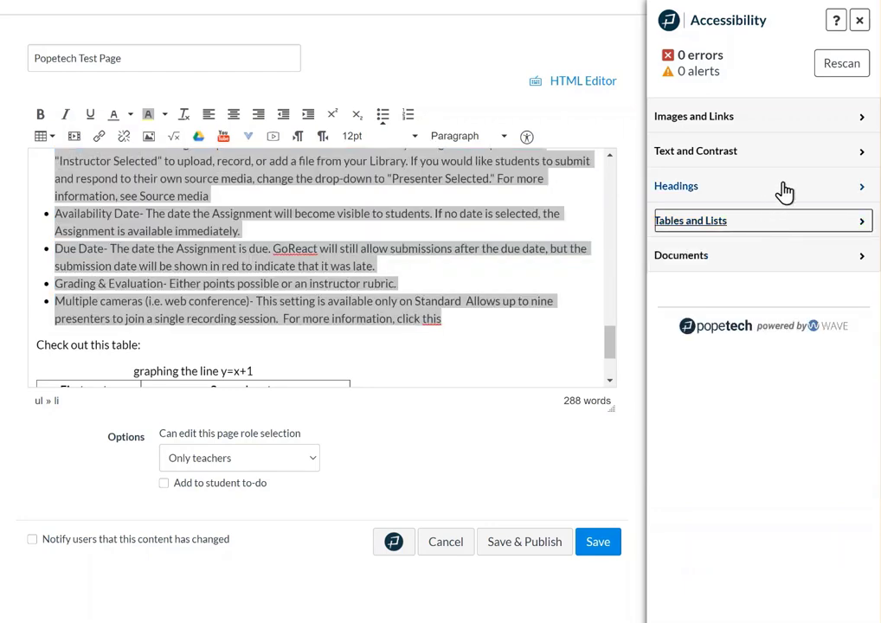
click(783, 190)
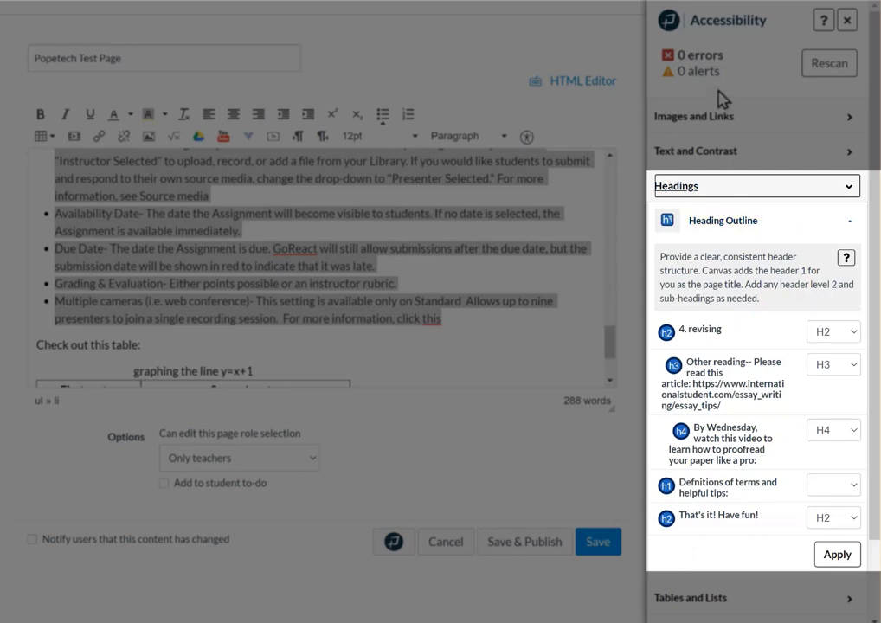
scroll(580, 270, up, 3)
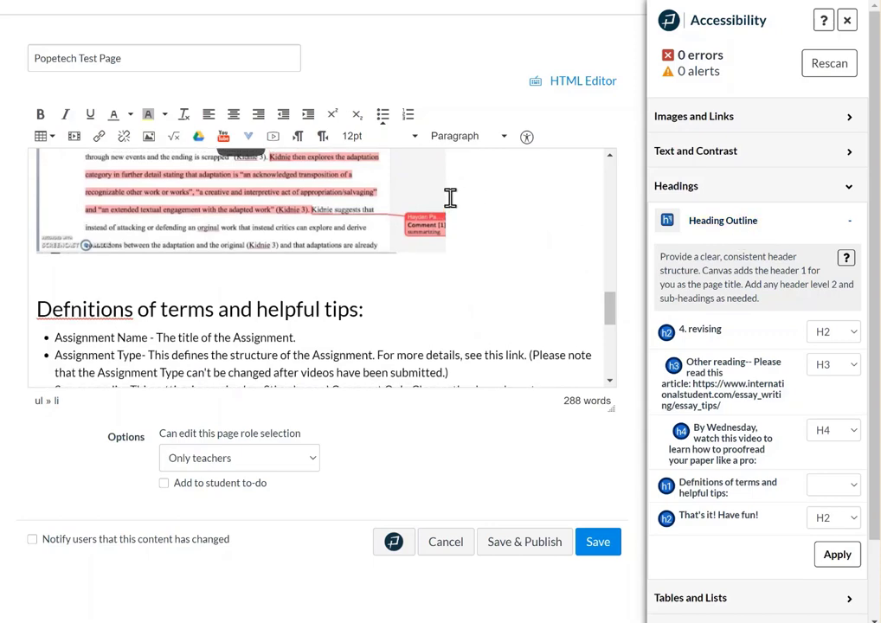
scroll(451, 199, up, 5)
scroll(451, 199, up, 5)
scroll(313, 209, up, 5)
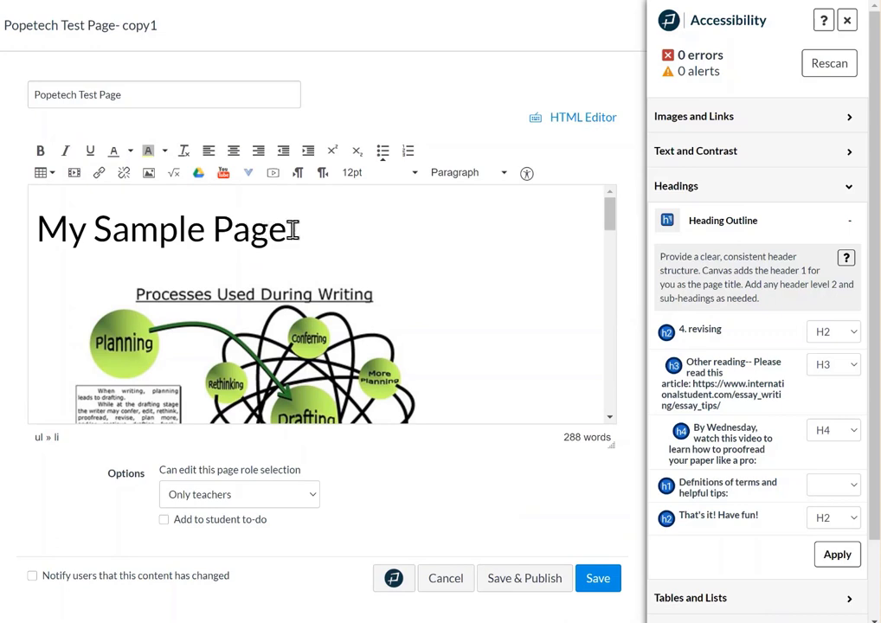
drag(294, 230, 41, 218)
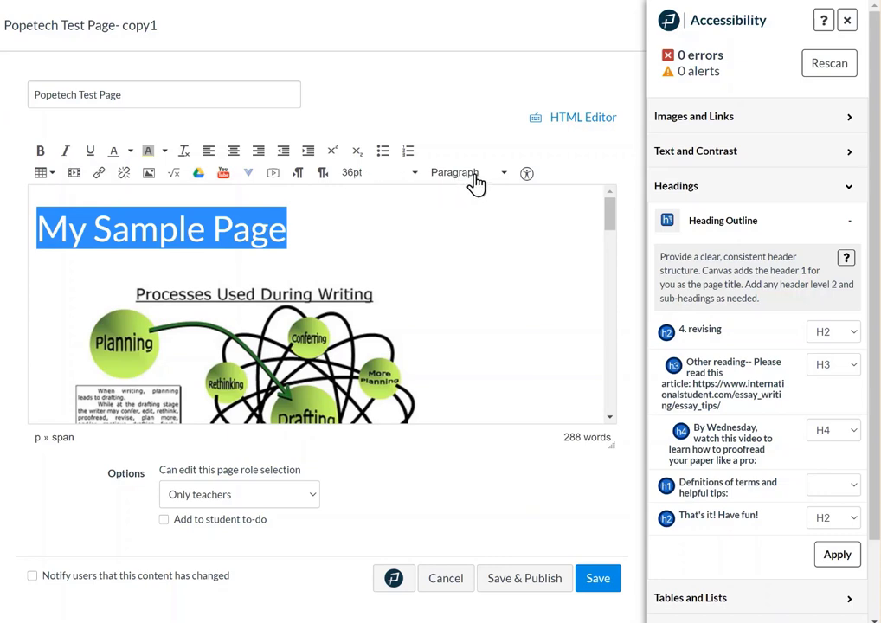
Examine the "4. revising" outline entry and the formatting of the Defnitions of terms heading and the closing That's it! Have fun! line.
click(701, 329)
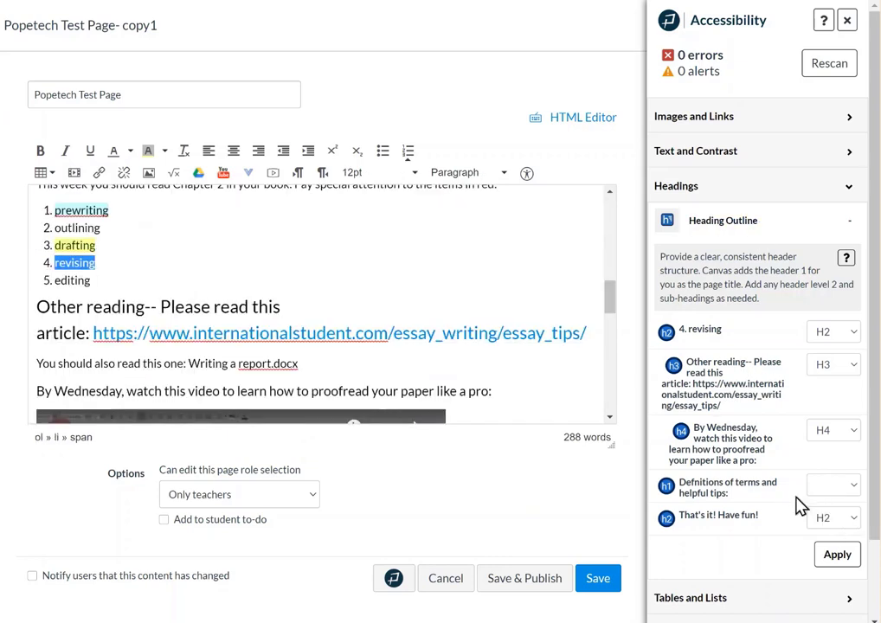
scroll(388, 285, down, 5)
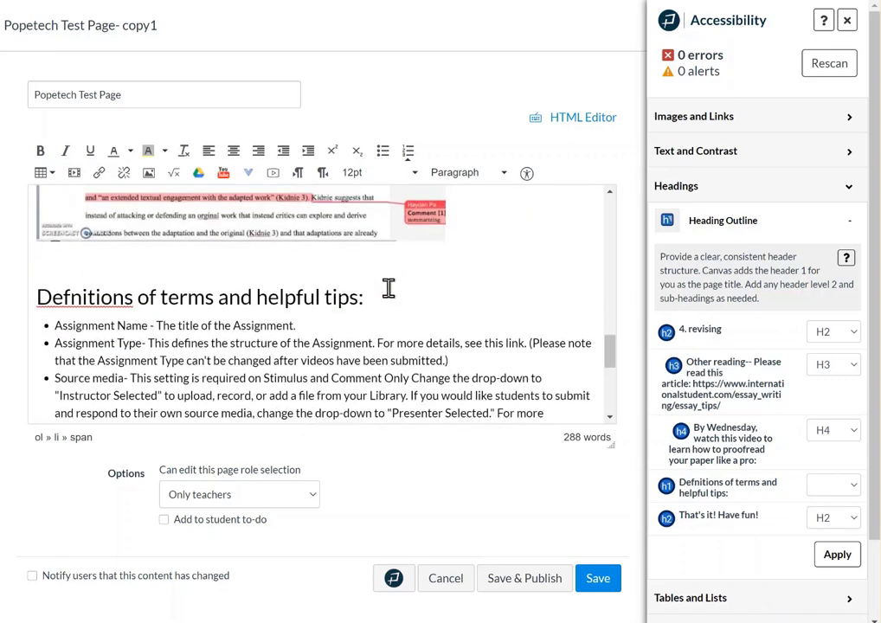
scroll(389, 289, down, 1)
click(256, 208)
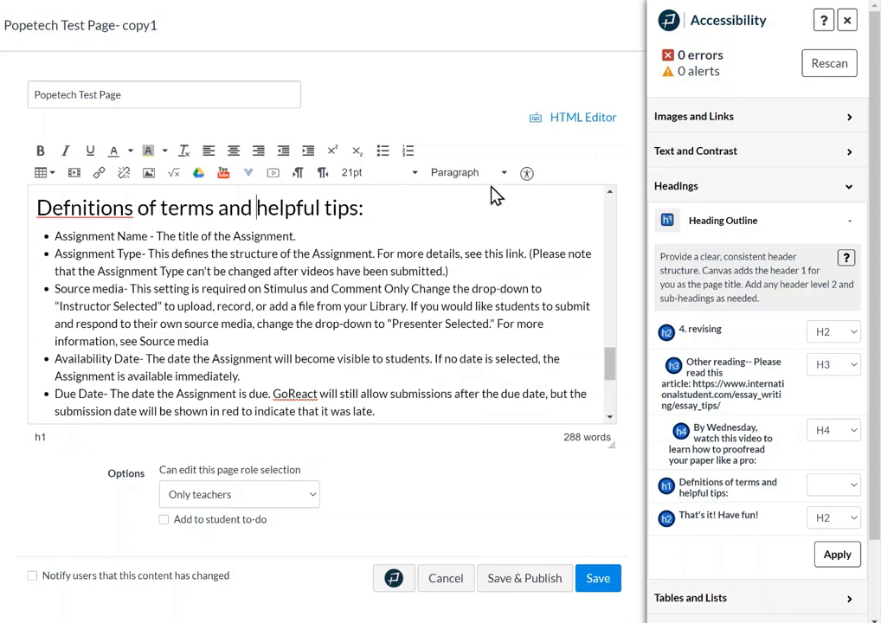
scroll(362, 286, down, 3)
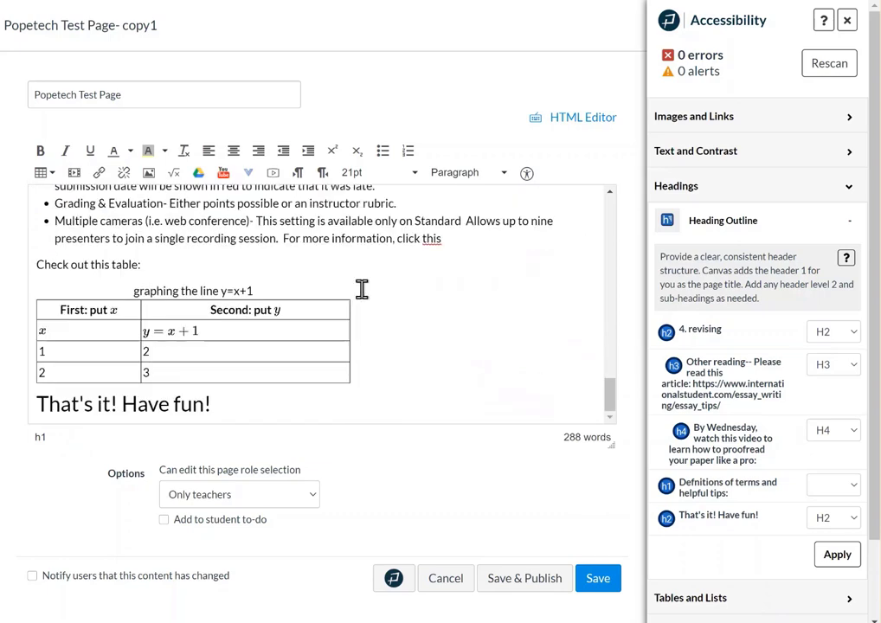
scroll(361, 287, down, 1)
scroll(362, 290, up, 2)
scroll(362, 294, up, 10)
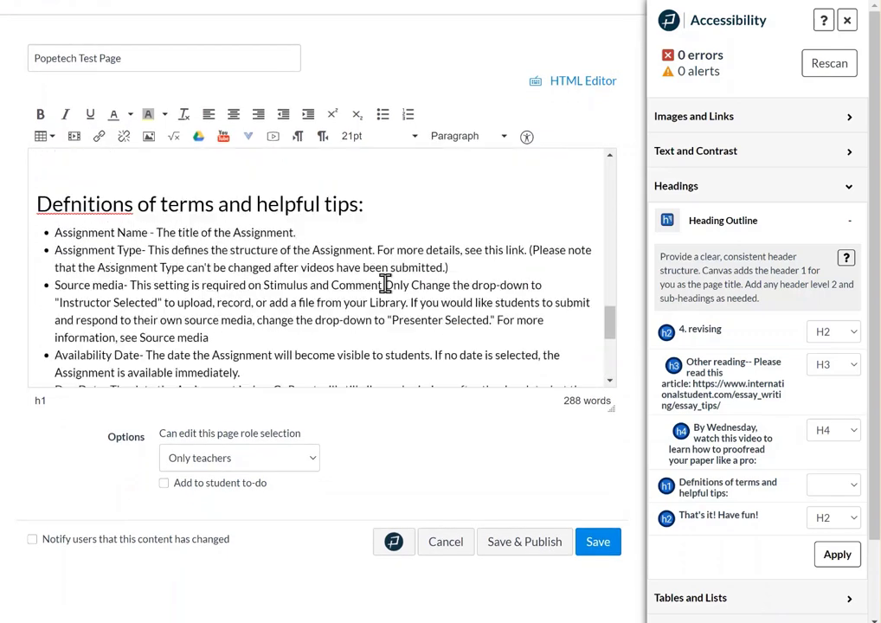
Rescan the page and examine the Other reading entry in the Heading Outline, including its available heading levels.
click(836, 69)
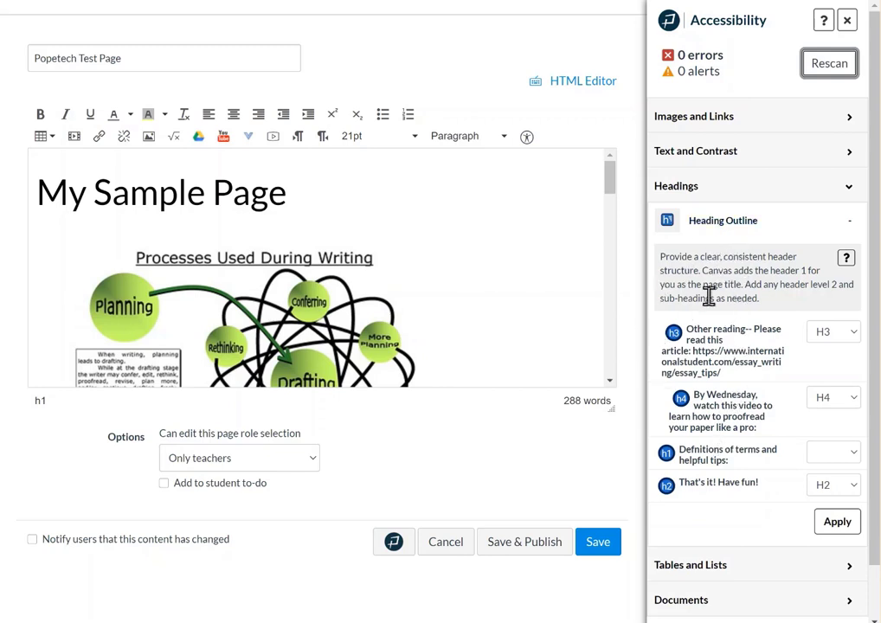
scroll(256, 260, down, 5)
scroll(255, 259, down, 3)
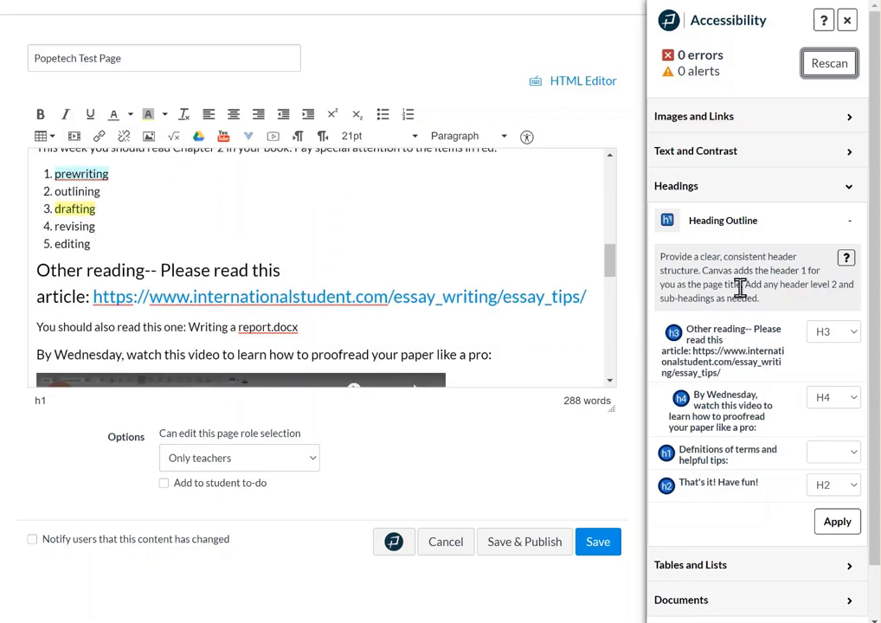
click(725, 336)
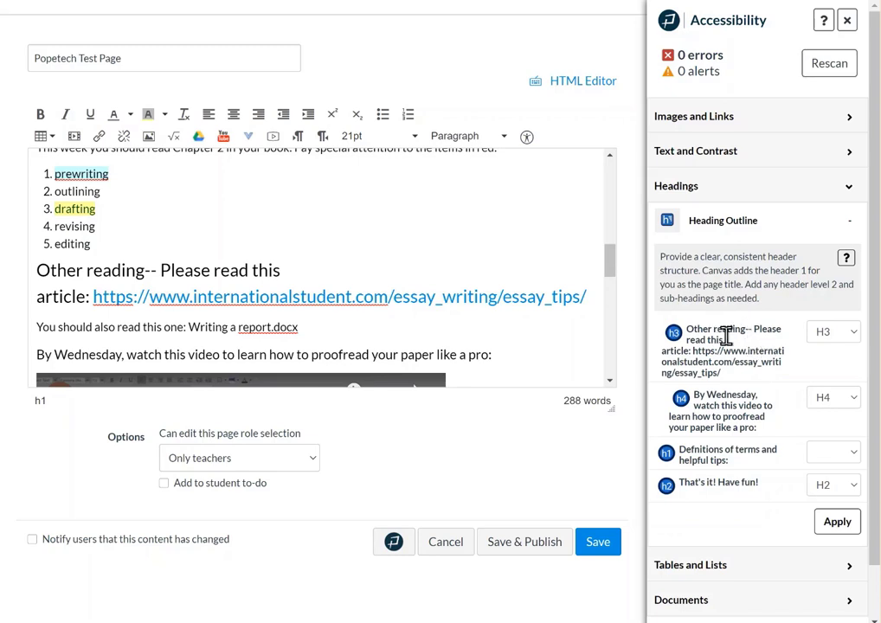
click(675, 335)
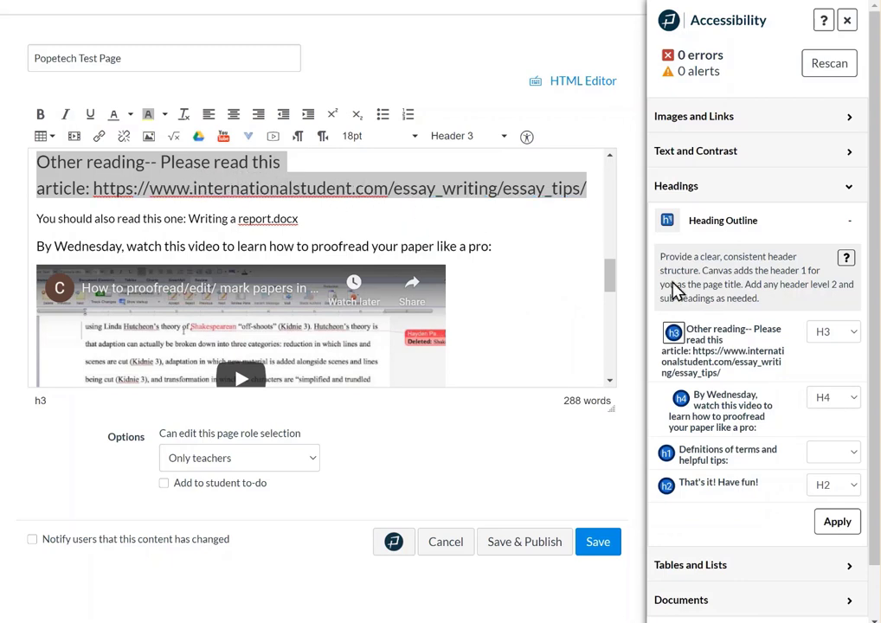
click(833, 334)
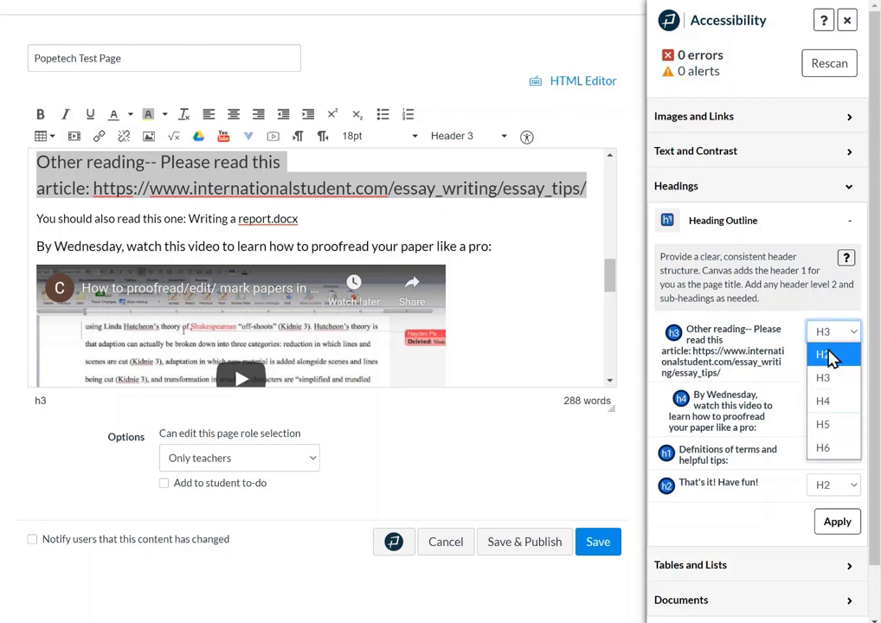
click(407, 167)
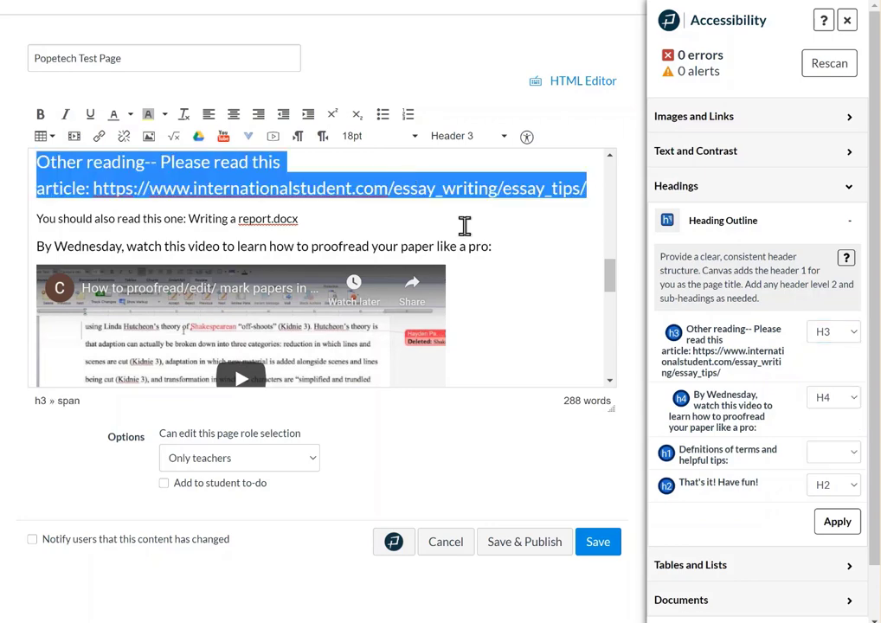
Format the My Sample Page title as Header 2.
scroll(465, 225, up, 10)
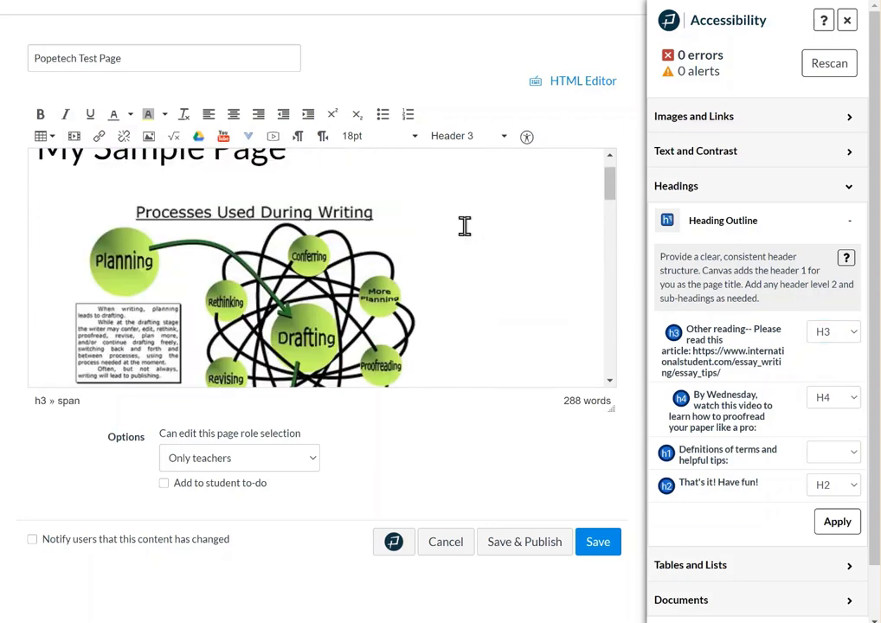
drag(298, 186, 44, 171)
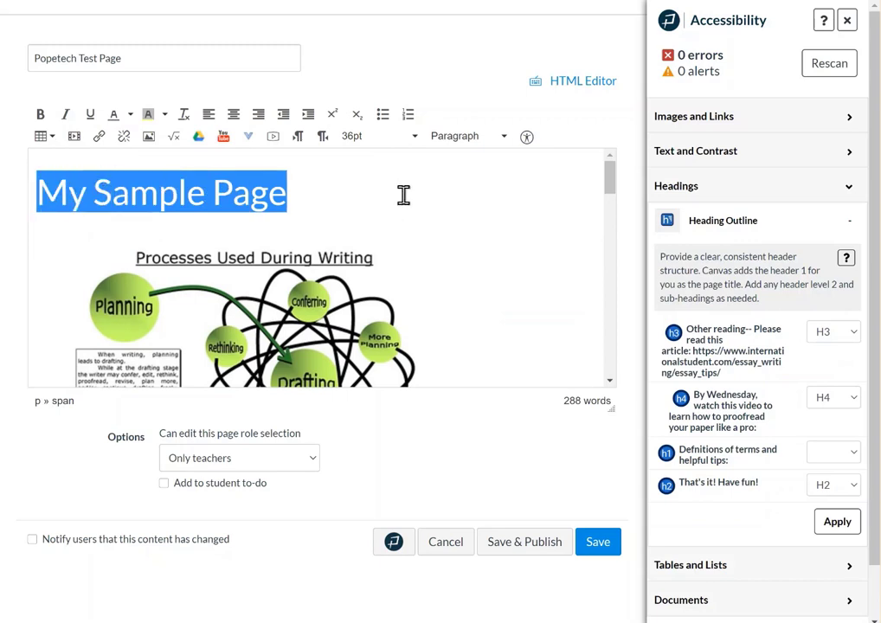
click(458, 139)
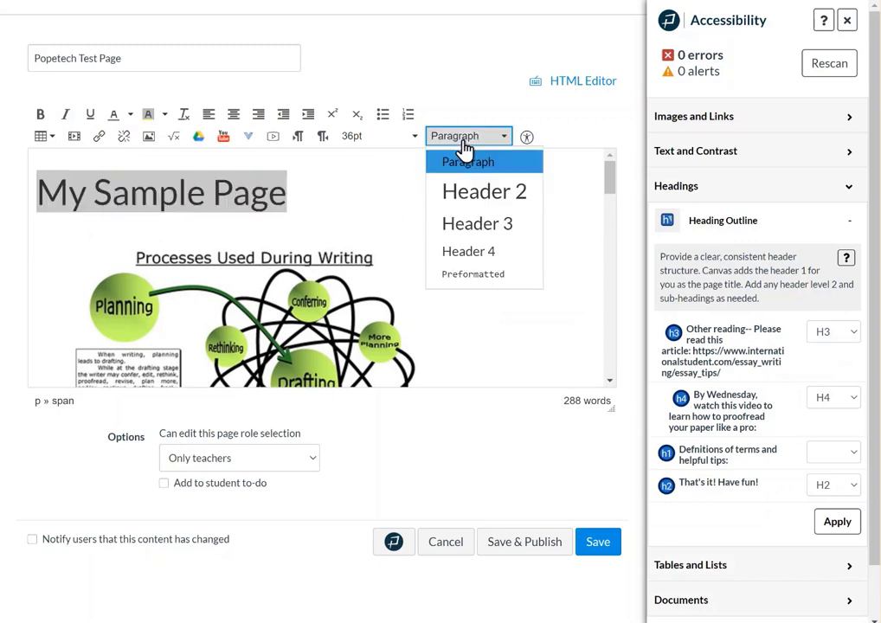
click(468, 197)
Format the Objectives and Textbook Reading section titles as Header 3.
scroll(378, 201, down, 4)
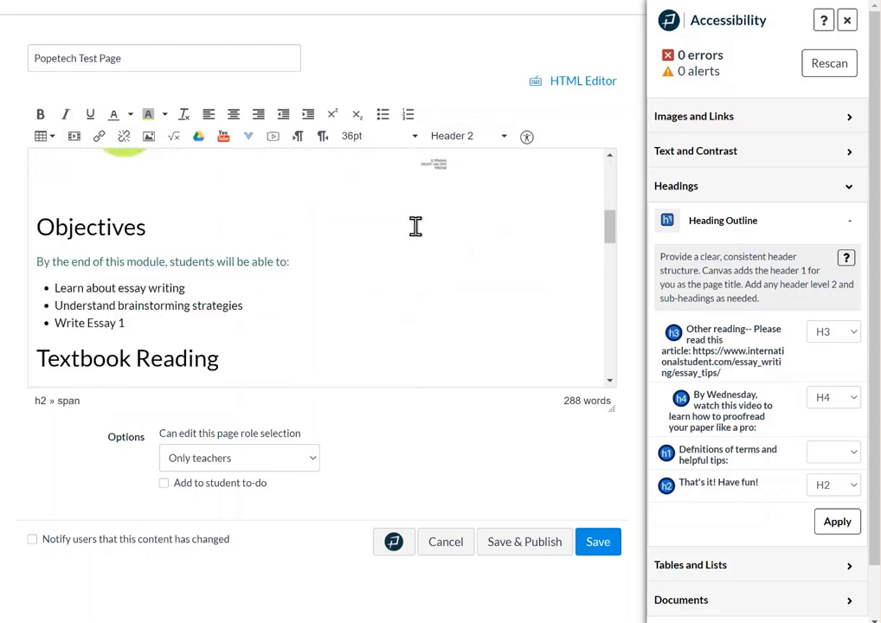
drag(147, 221, 39, 217)
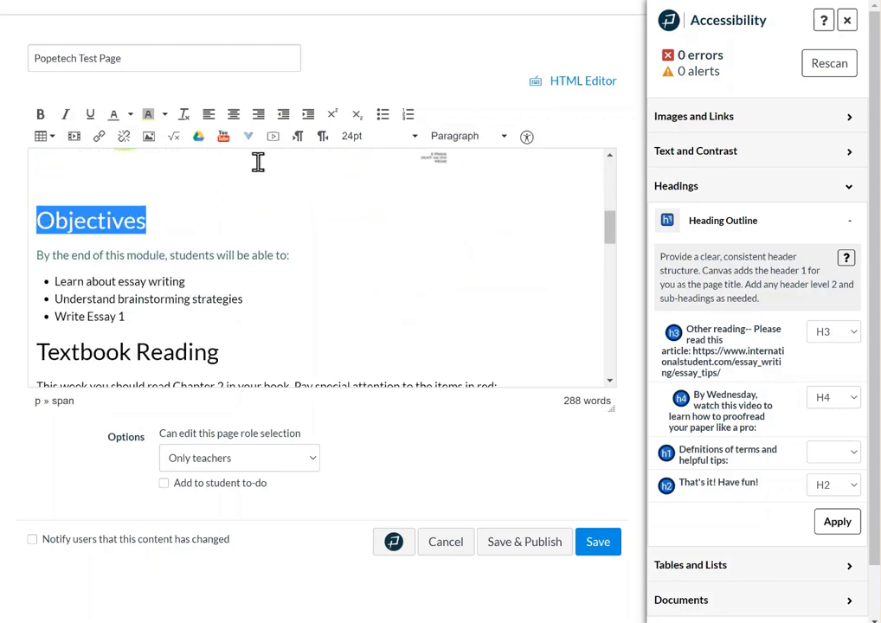
click(481, 138)
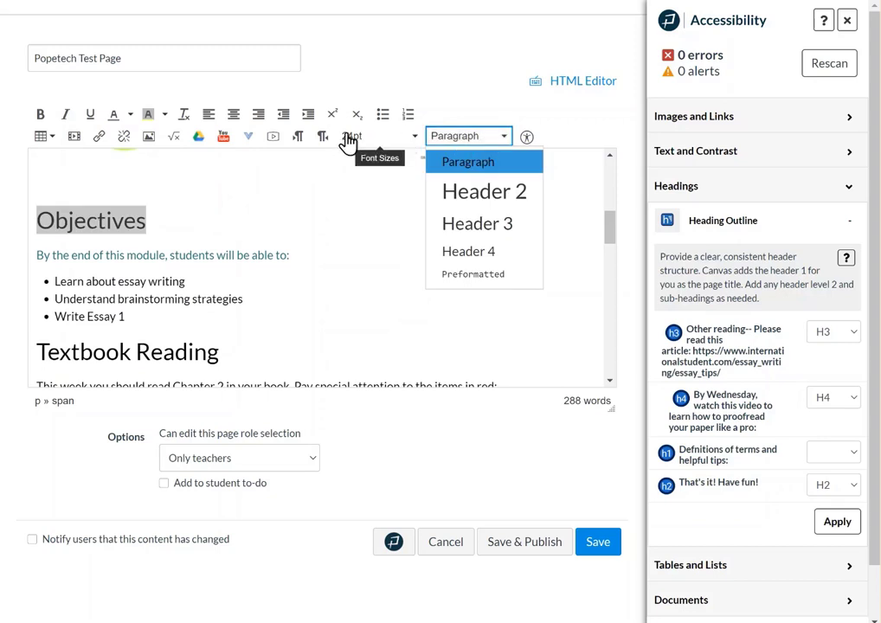
click(504, 226)
click(269, 350)
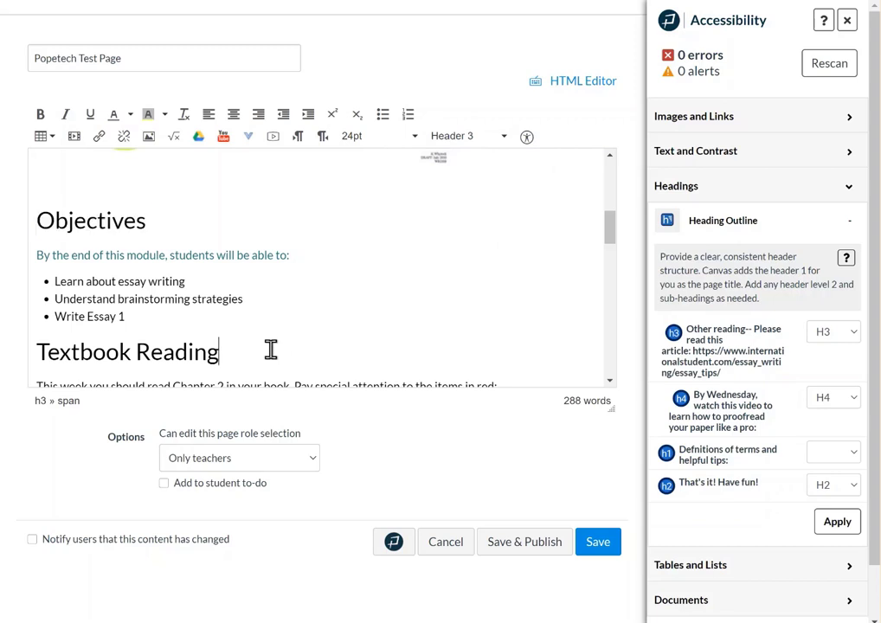
shift+click(26, 355)
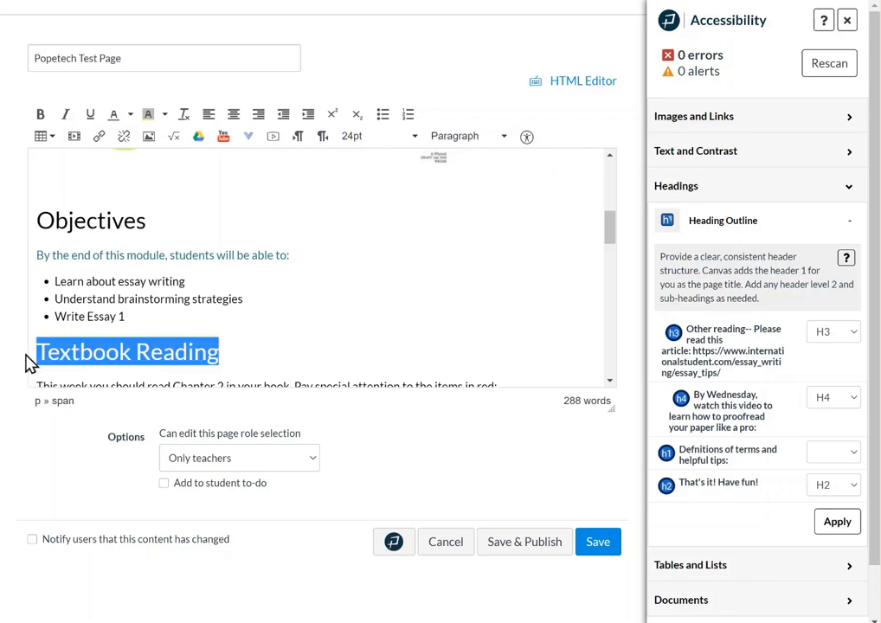
click(493, 139)
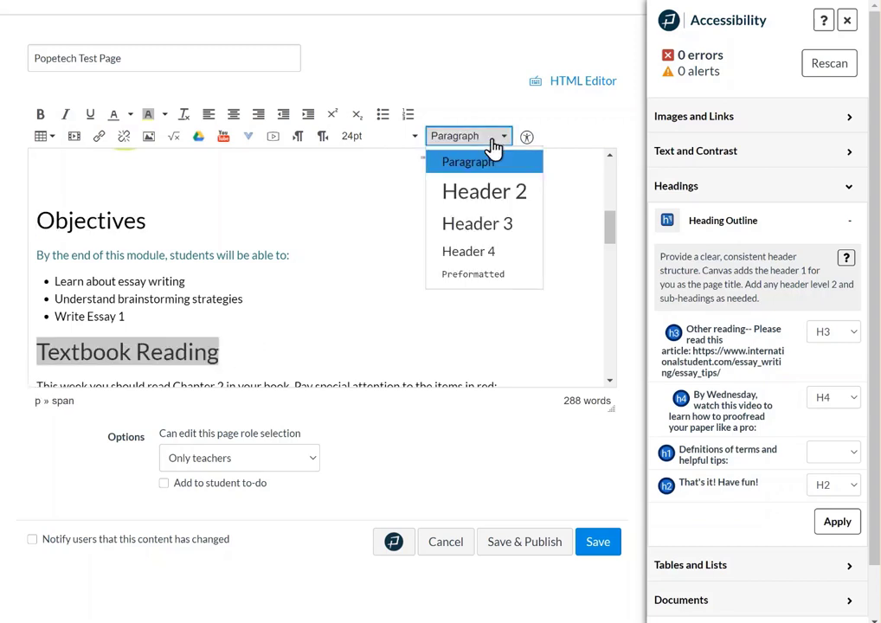
click(503, 226)
Delete the dashes after "Other reading" and move "Please read this article" with its link onto a separate line.
scroll(166, 260, down, 5)
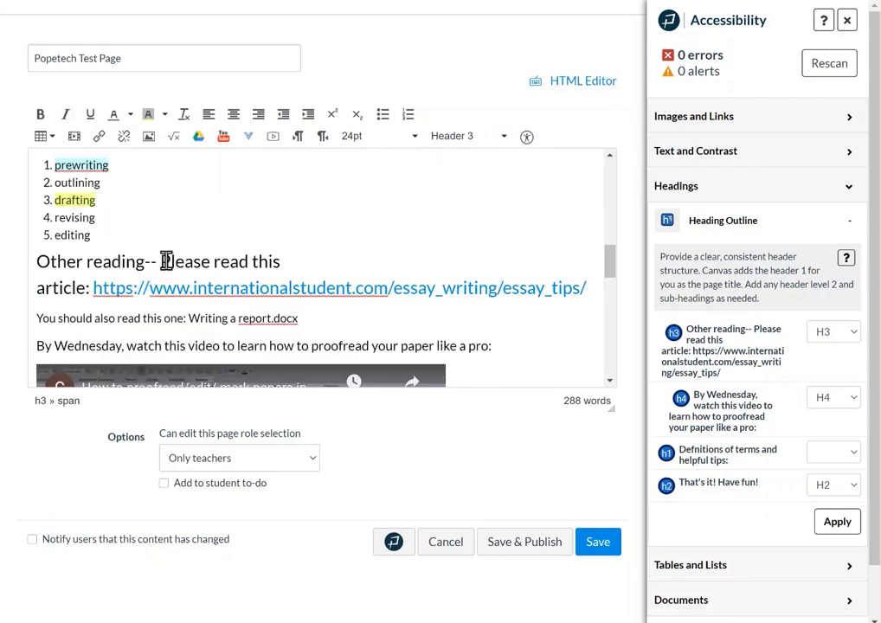
click(161, 262)
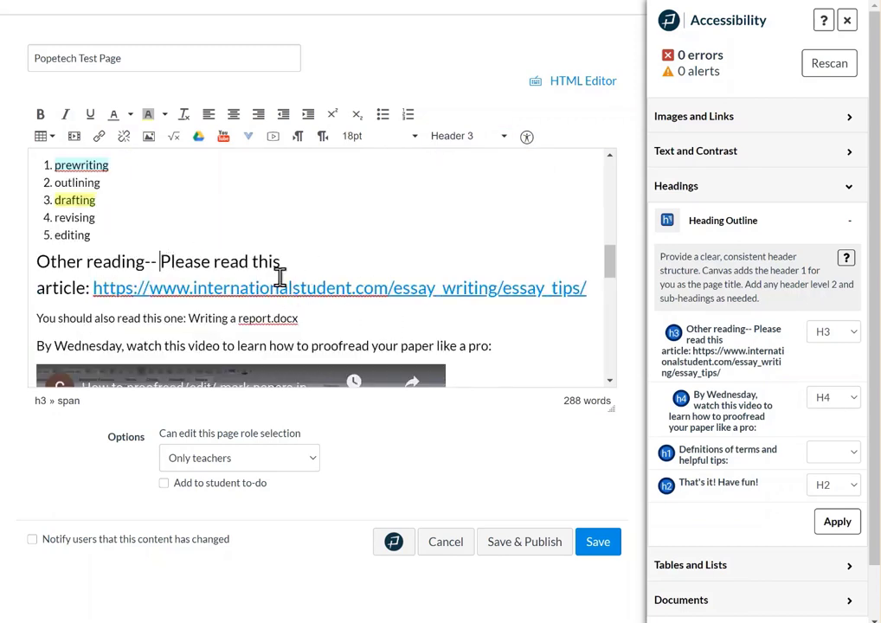
key(BackSpace)
key(BackSpace)
key(BackSpace)
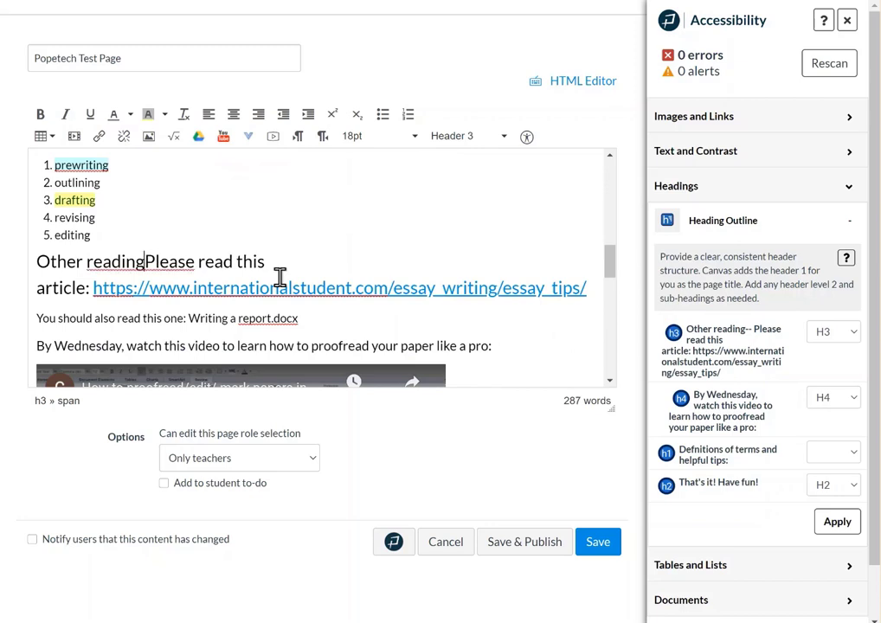
key(Return)
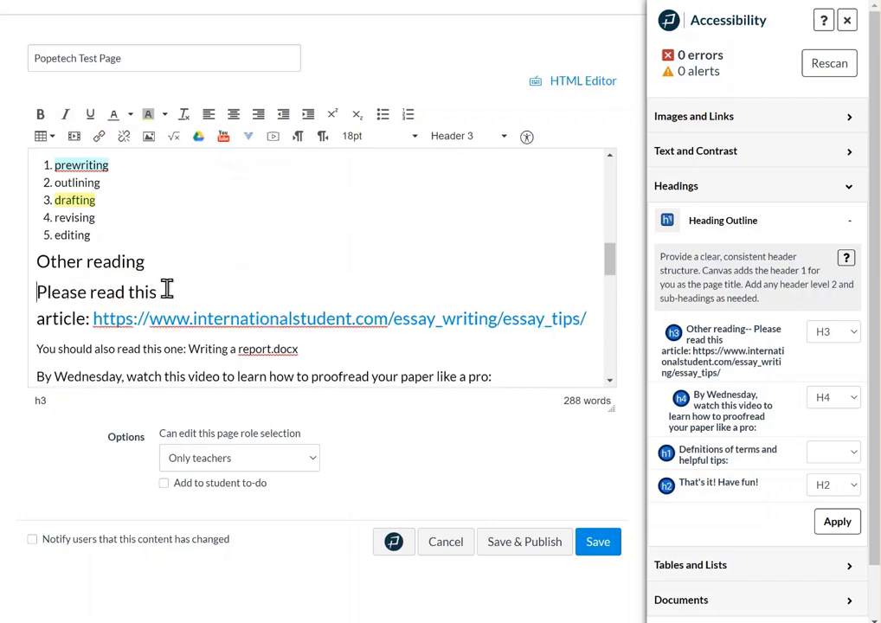
Check the Other reading heading's format, keep its outline level at H3 and apply the Heading Outline changes.
drag(146, 261, 36, 271)
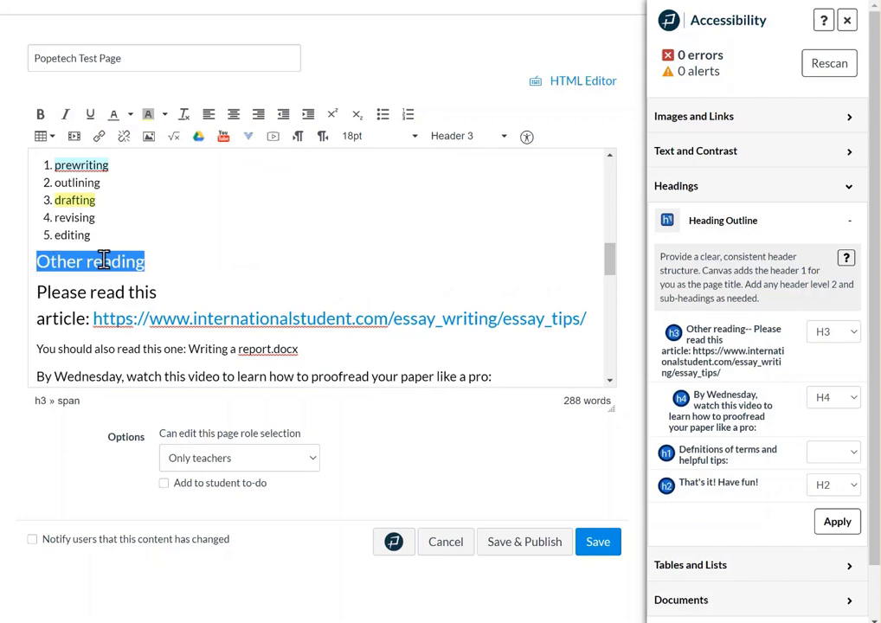
click(468, 138)
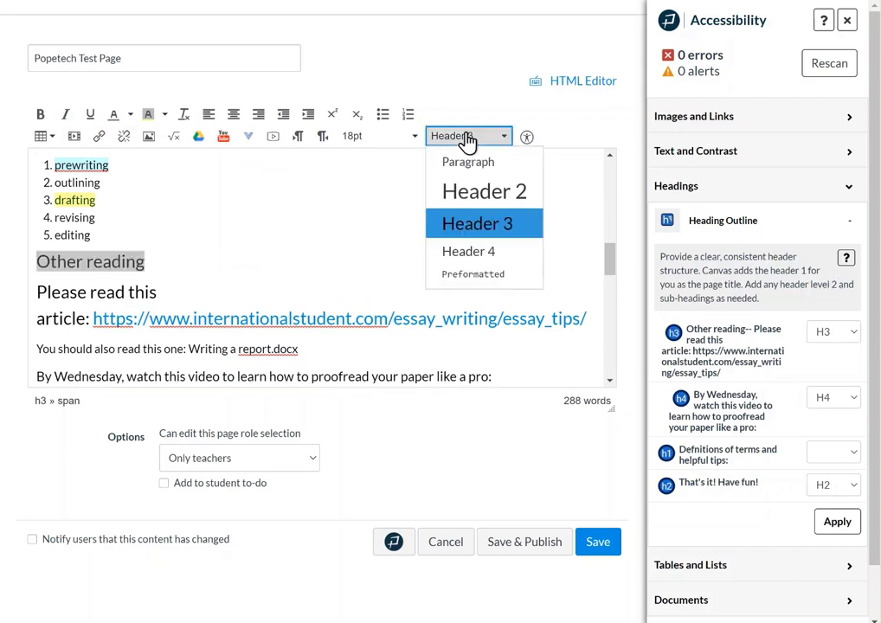
click(468, 138)
click(850, 333)
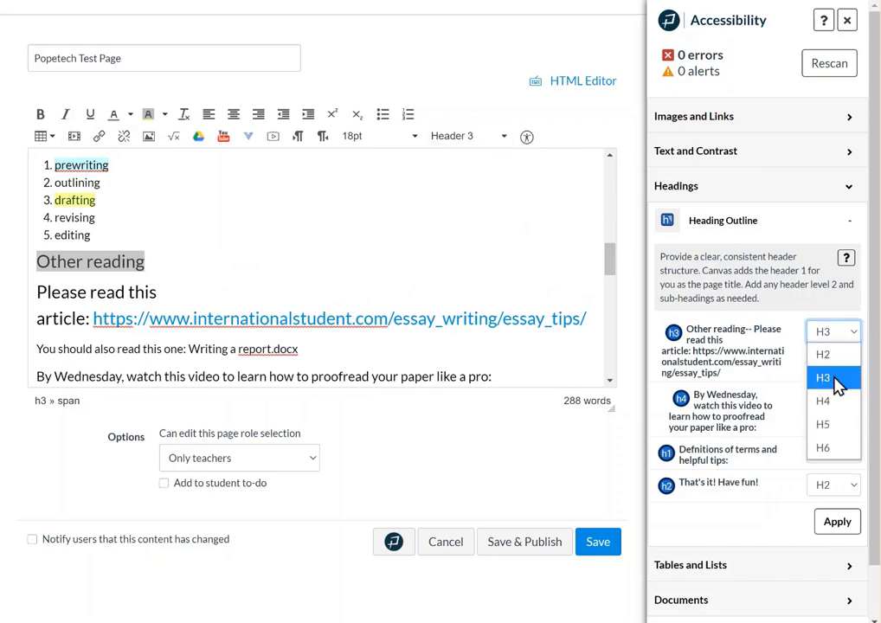
click(837, 379)
click(837, 522)
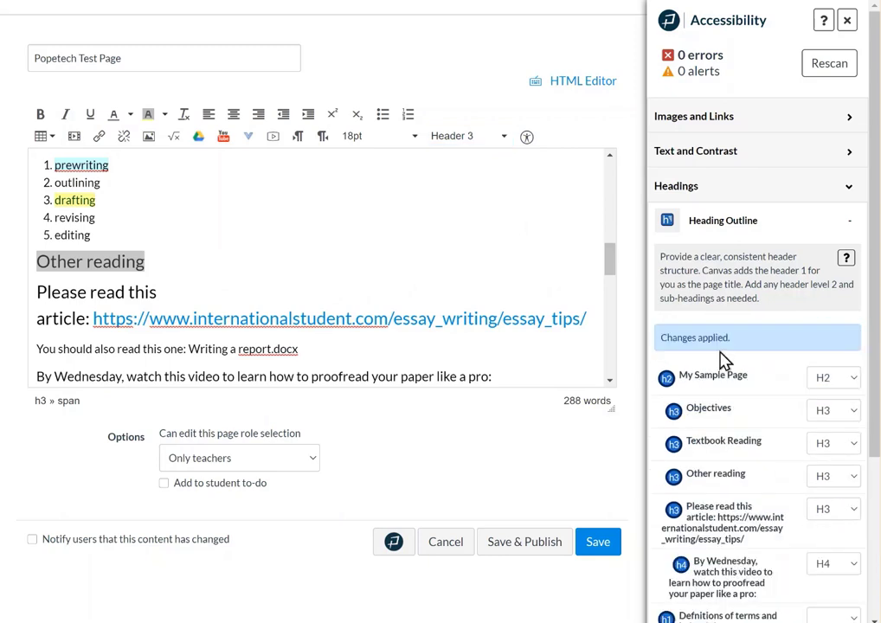
Format the "Please read this article" line under Other reading, including its link, as Paragraph.
click(134, 260)
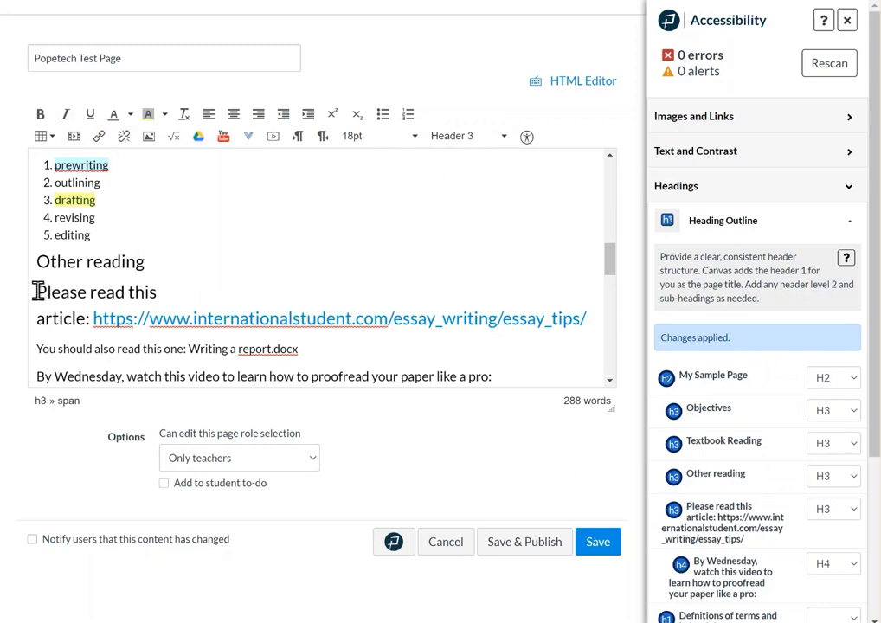
drag(38, 291, 589, 318)
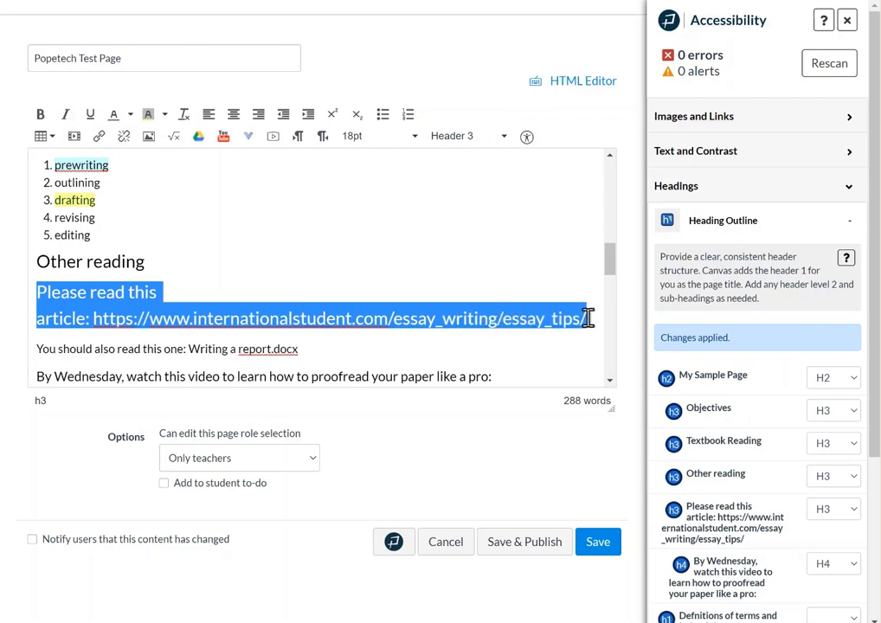
click(459, 145)
click(465, 158)
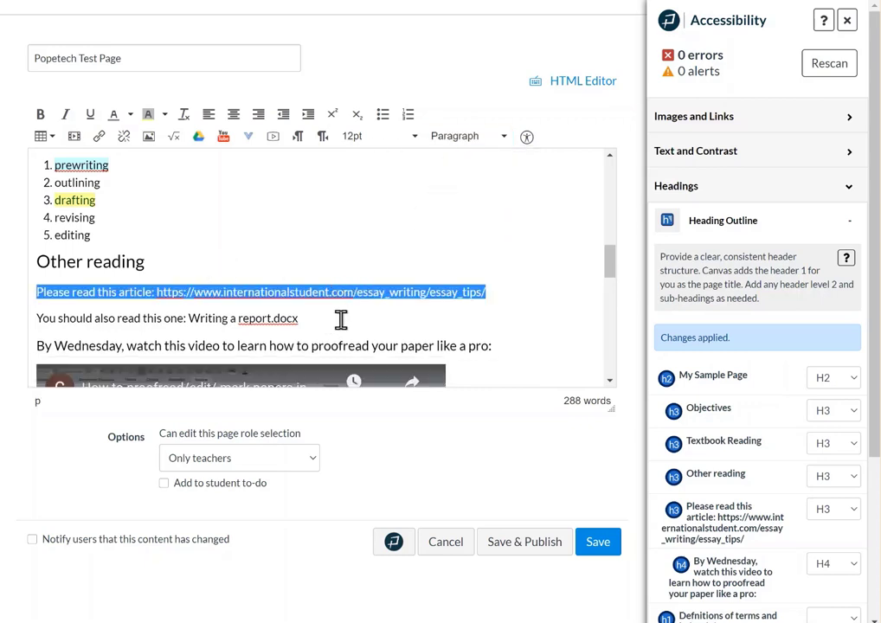
Rescan the page to refresh the Heading Outline and review the headings it lists.
click(737, 374)
scroll(735, 381, down, 3)
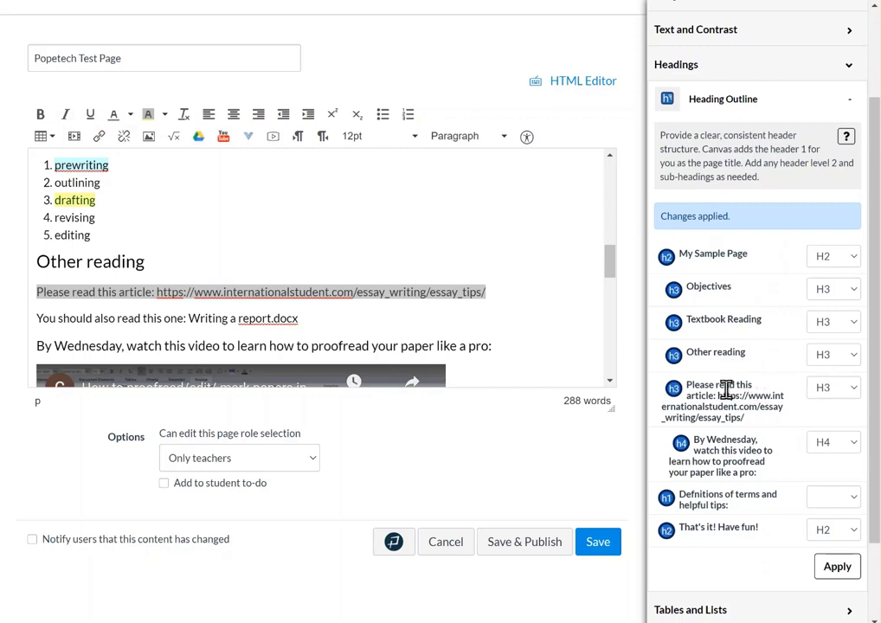
scroll(407, 338, down, 3)
scroll(173, 242, up, 3)
triple_click(115, 289)
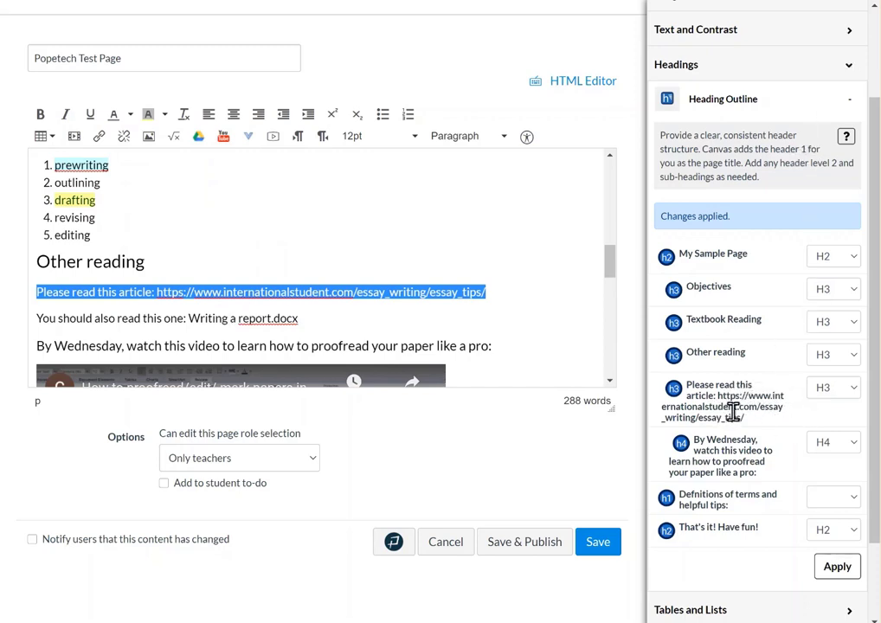
scroll(733, 414, up, 3)
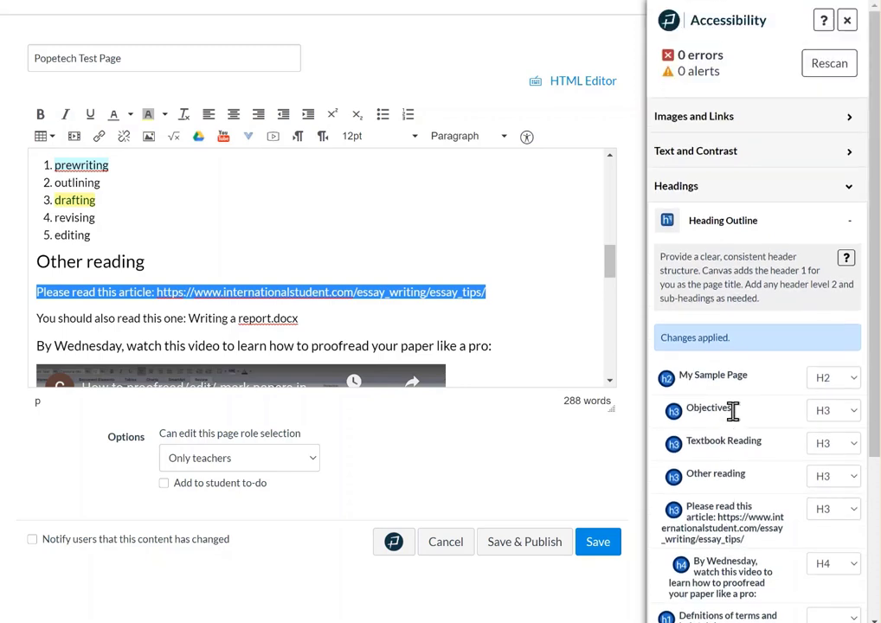
click(833, 67)
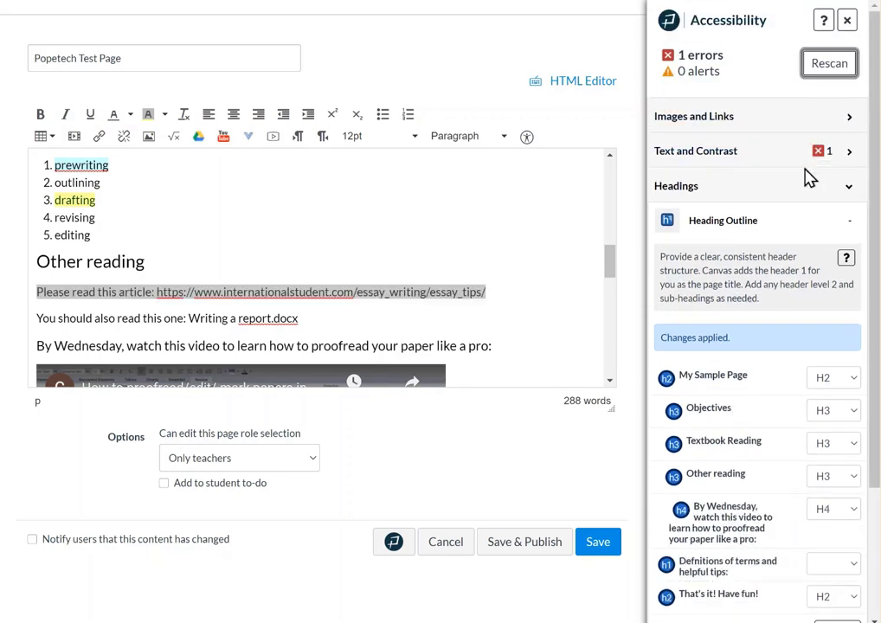
scroll(806, 176, down, 4)
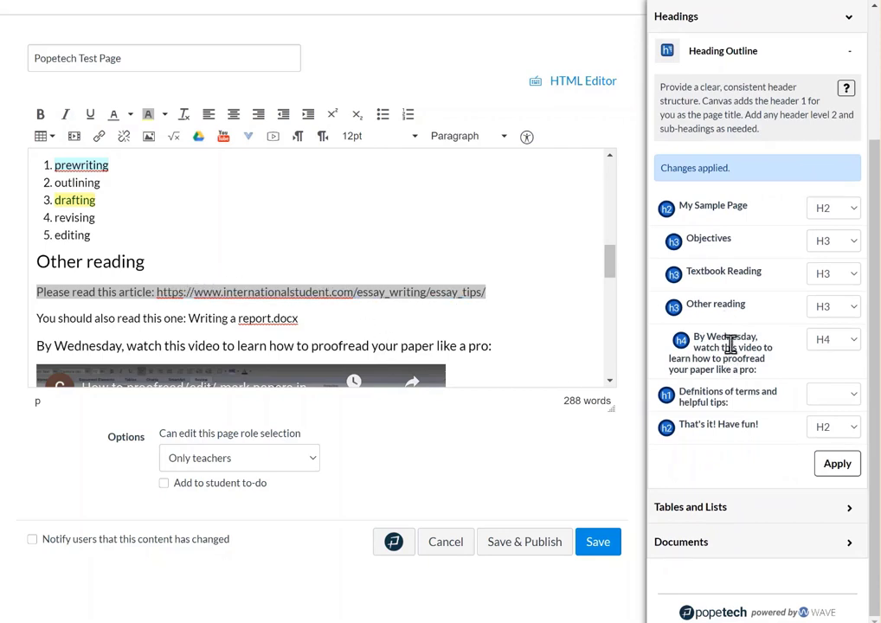
Check the "By Wednesday, watch this video" line's format in the page against its level in the Heading Outline.
click(397, 320)
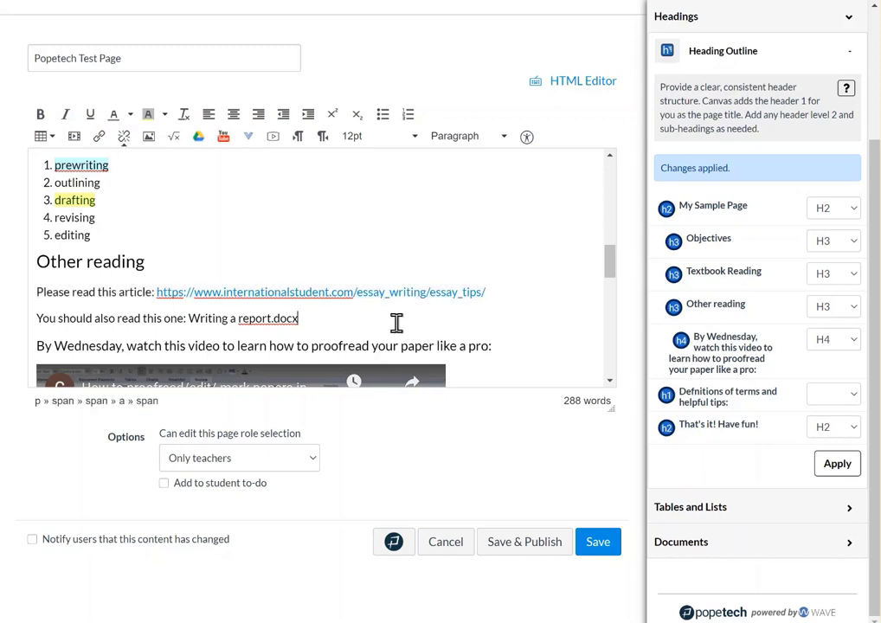
scroll(260, 277, down, 3)
drag(65, 222, 255, 224)
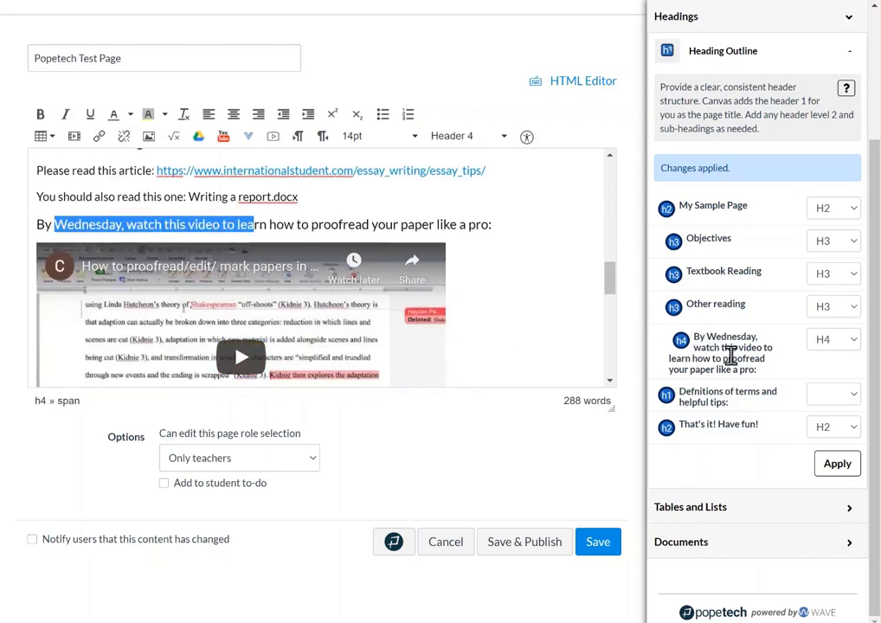
click(826, 353)
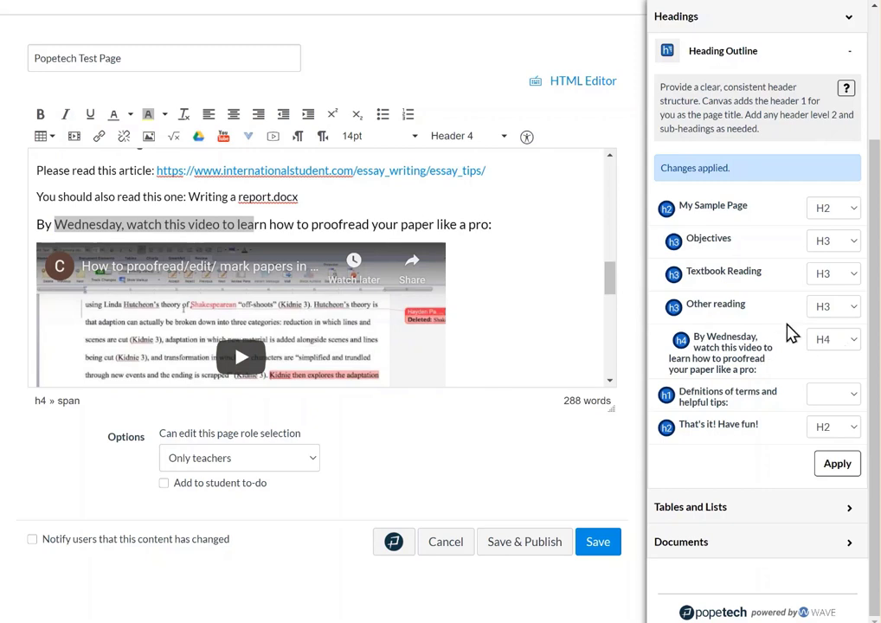
drag(505, 224, 35, 226)
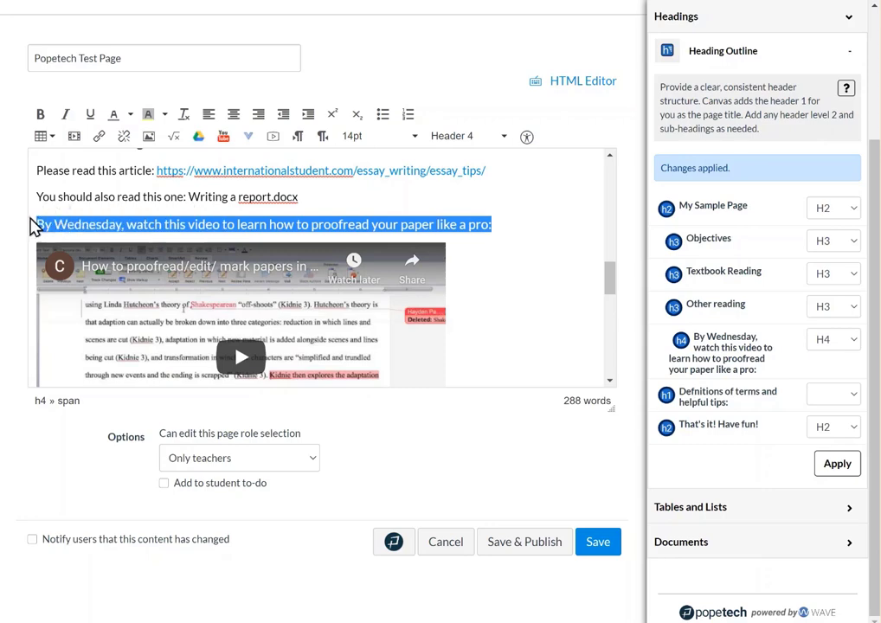
click(818, 398)
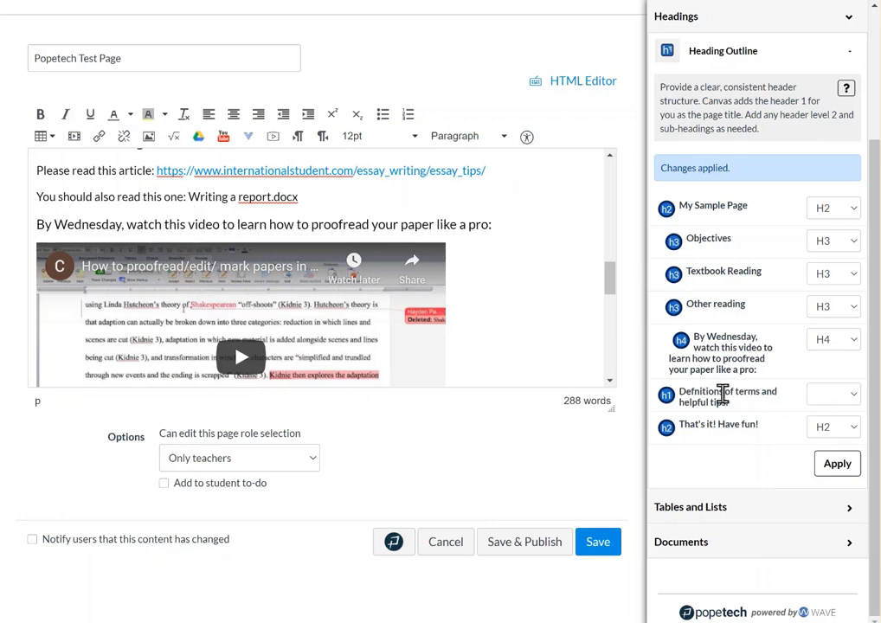
Set the "Defnitions of terms and helpful tips:" heading to H3 in the Heading Outline and apply the change.
click(667, 396)
scroll(350, 256, up, 2)
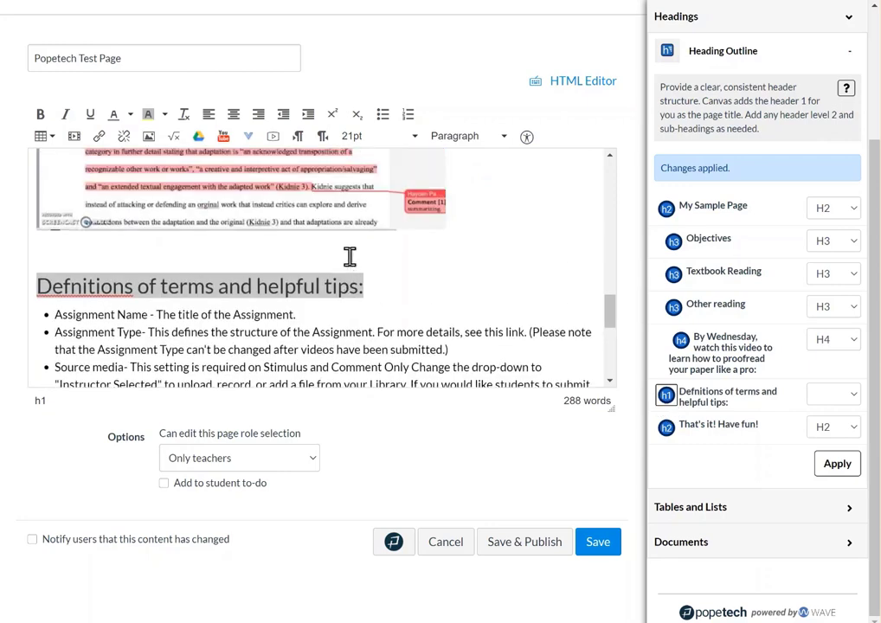
triple_click(370, 278)
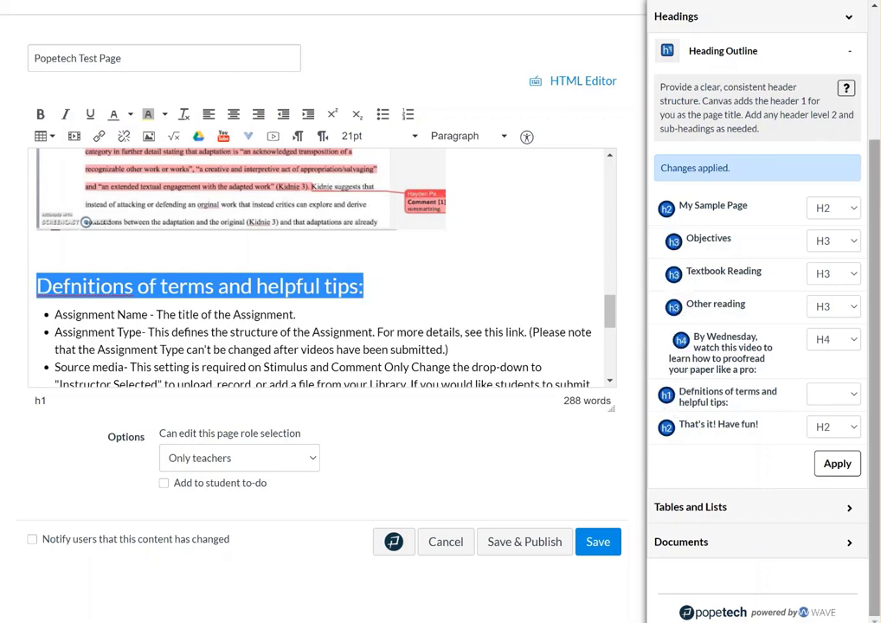
click(857, 396)
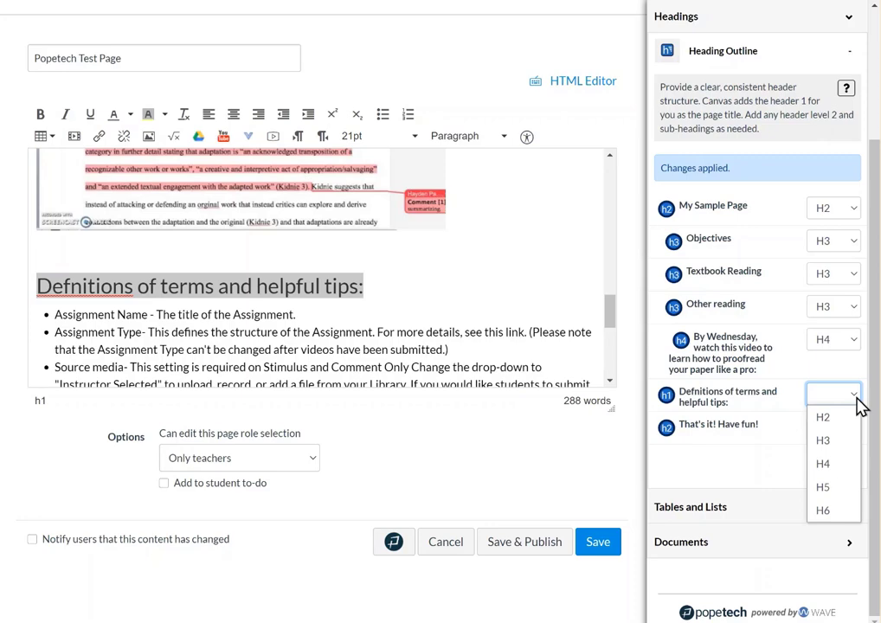
click(846, 441)
click(842, 463)
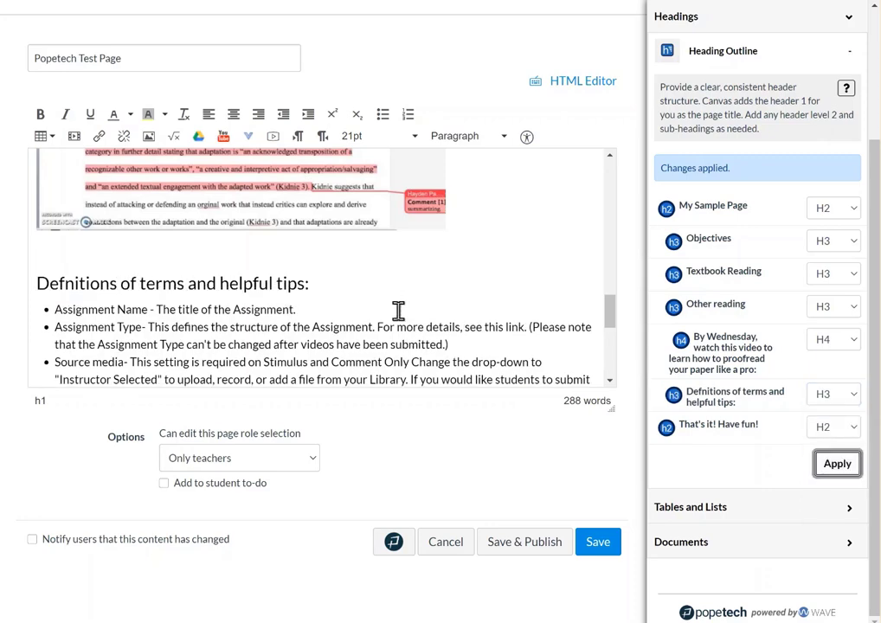
Set the "That's it! Have fun!" heading below the table to H3 in the Heading Outline and apply the change.
scroll(399, 308, down, 6)
scroll(399, 322, down, 2)
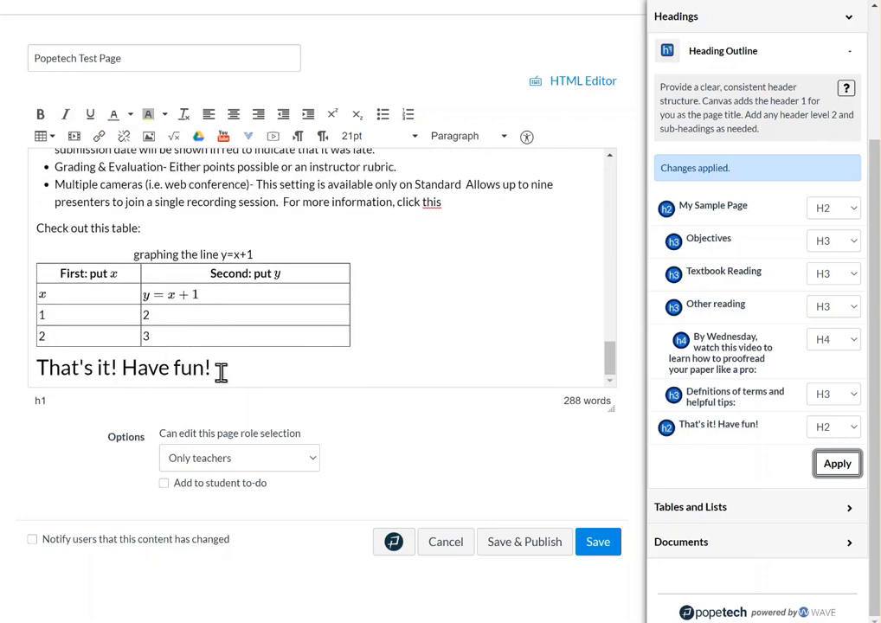
drag(244, 365, 12, 385)
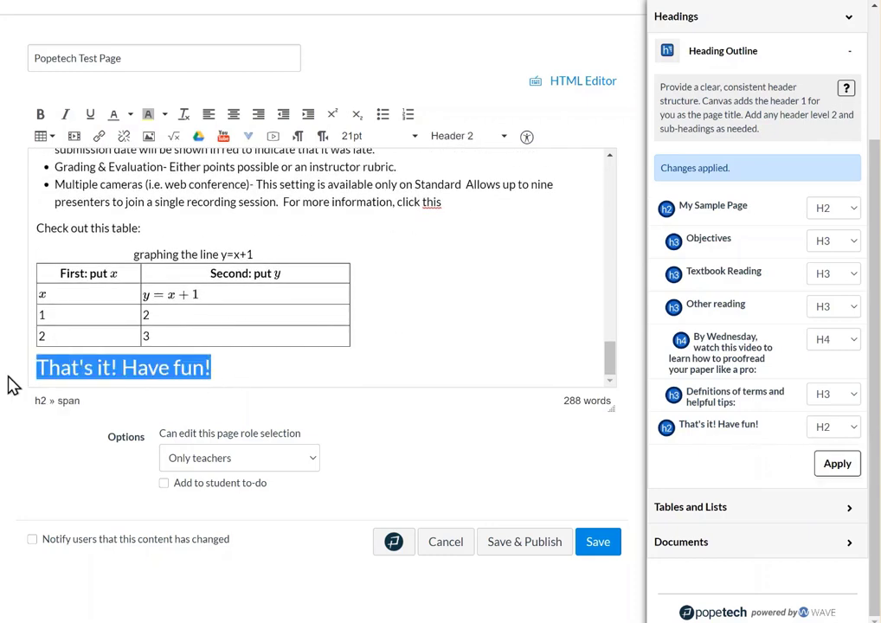
click(829, 428)
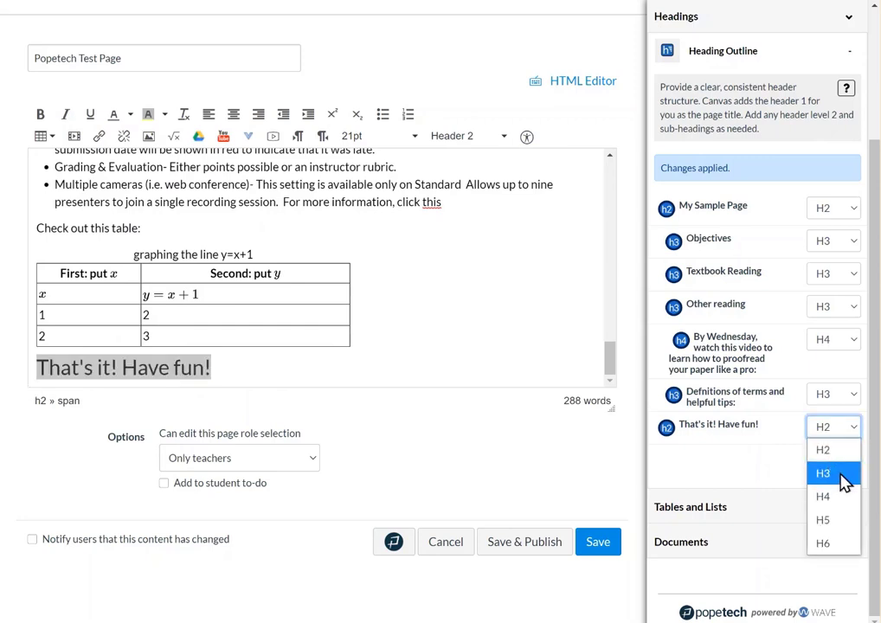
click(841, 477)
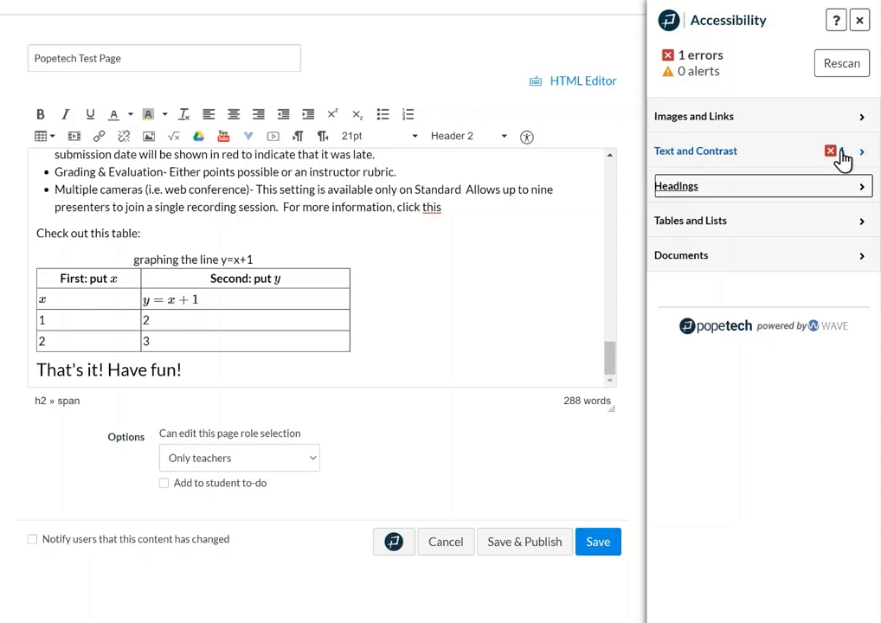
Fix the contrast error on the article link under Other reading by lowering its foreground lightness to near-black and apply the change.
click(842, 157)
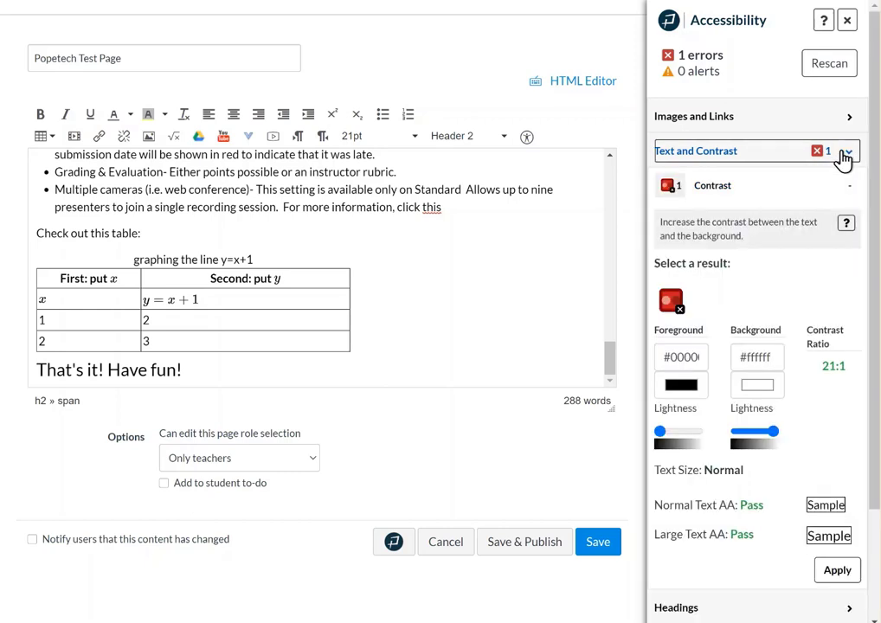
click(704, 192)
click(699, 192)
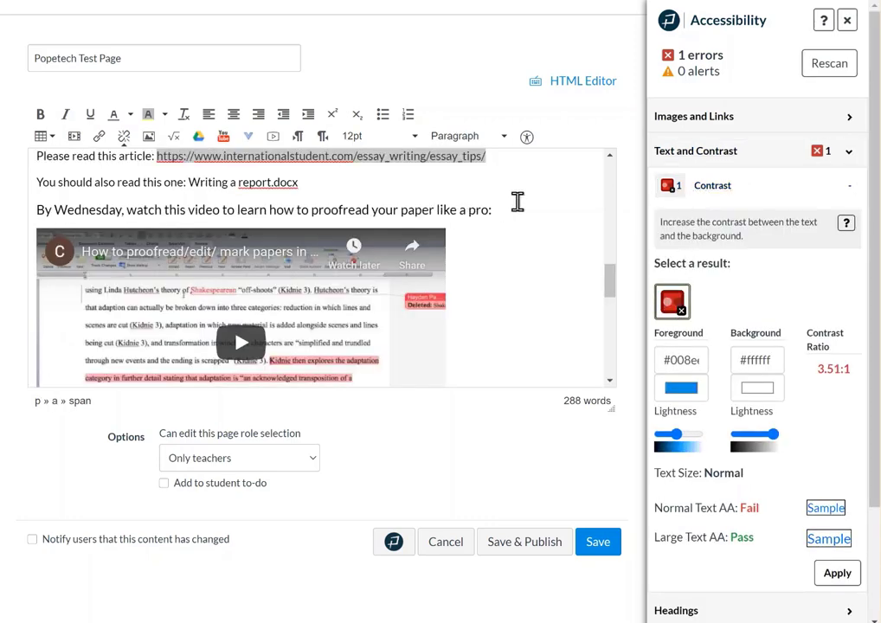
scroll(474, 199, up, 3)
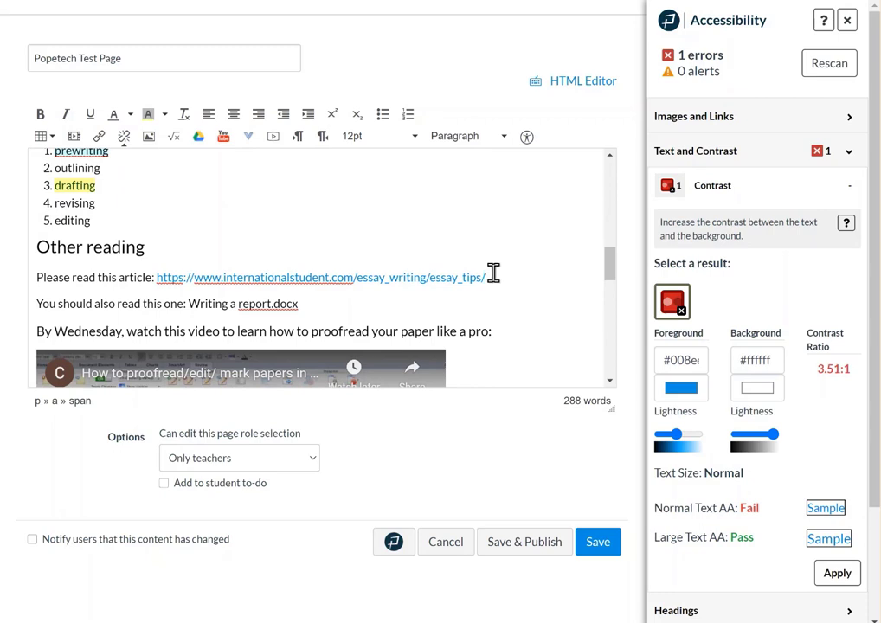
drag(491, 275, 159, 279)
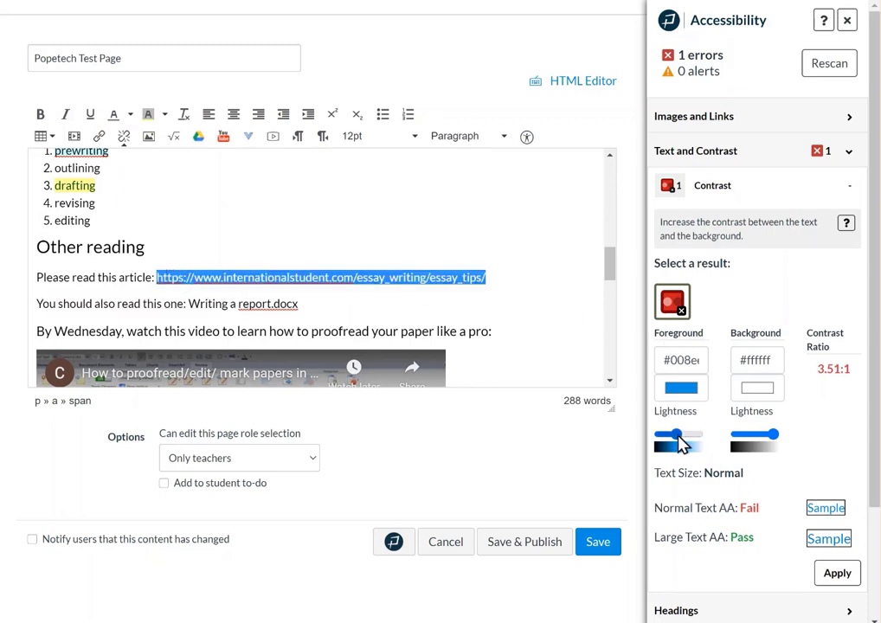
drag(680, 444, 662, 444)
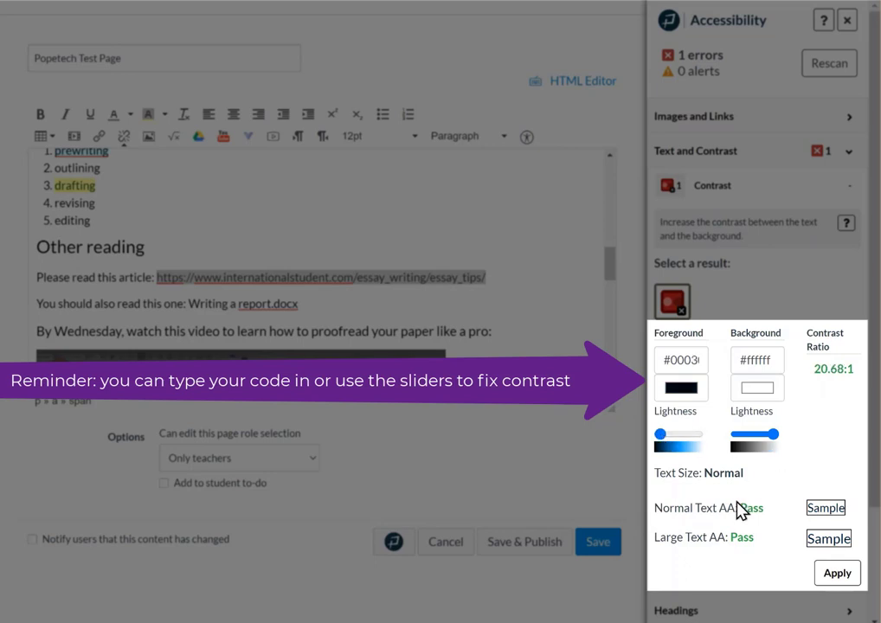
double_click(686, 363)
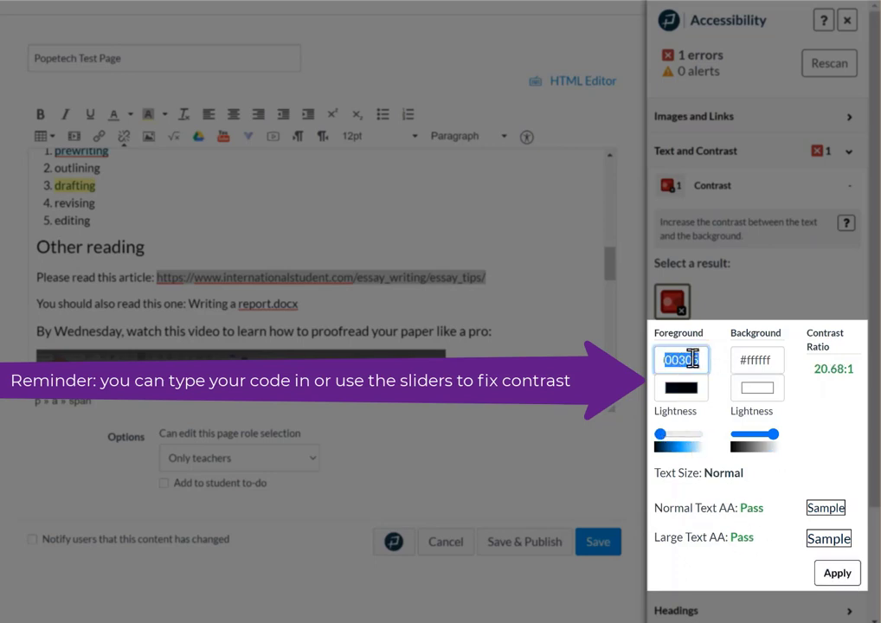
double_click(744, 369)
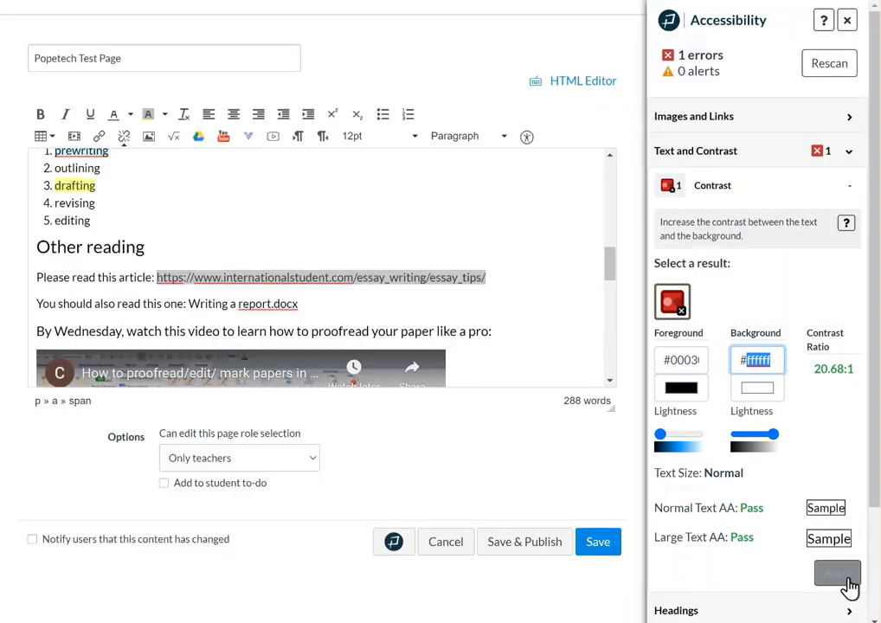
click(839, 578)
Replace the article link's displayed URL under Other reading with the text "essay tips".
click(485, 277)
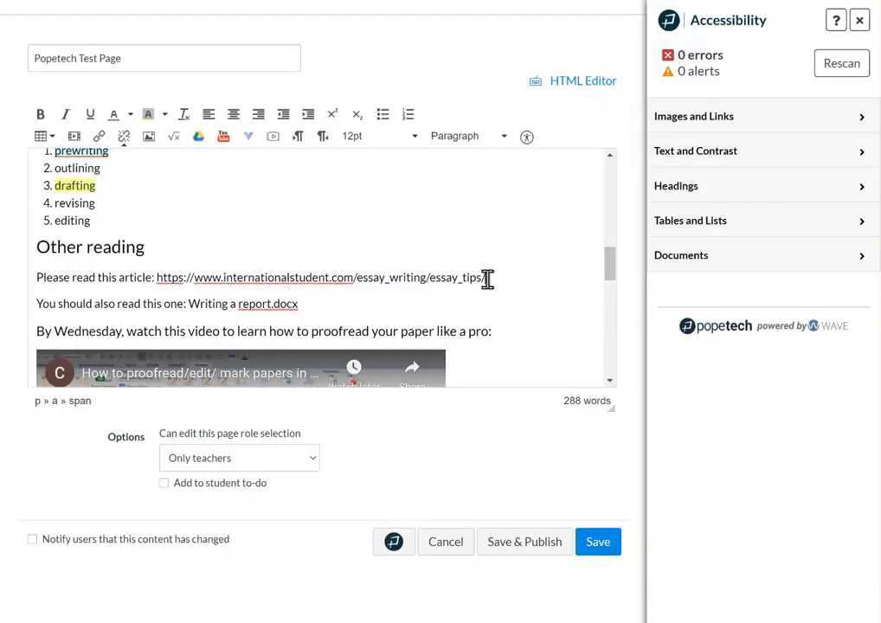
drag(504, 275, 156, 277)
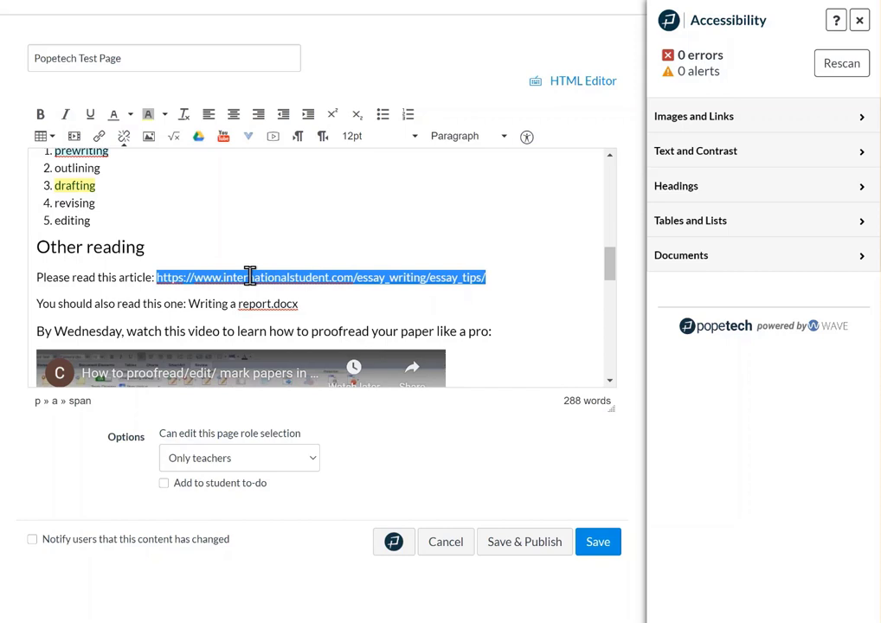
text(essay tips)
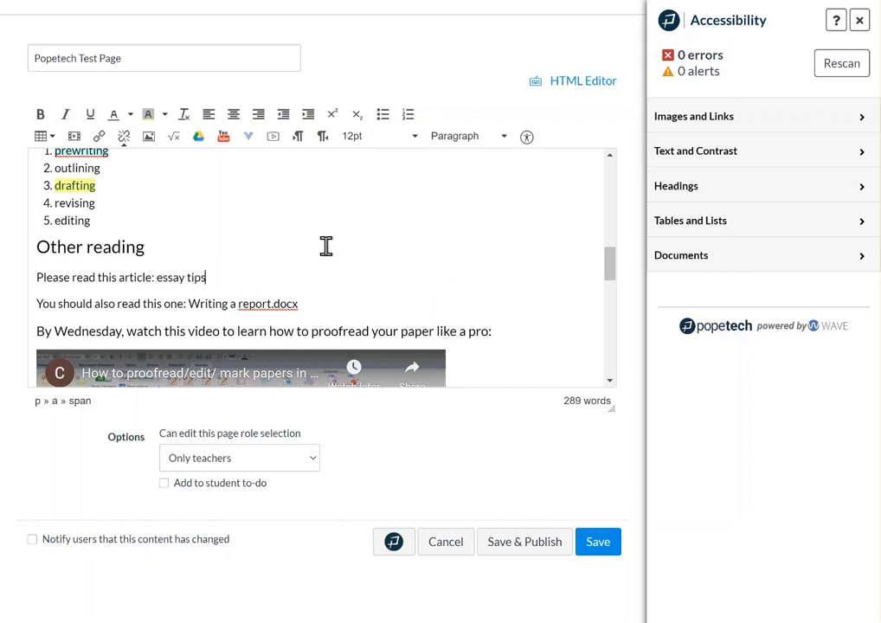
click(156, 277)
drag(207, 276, 156, 277)
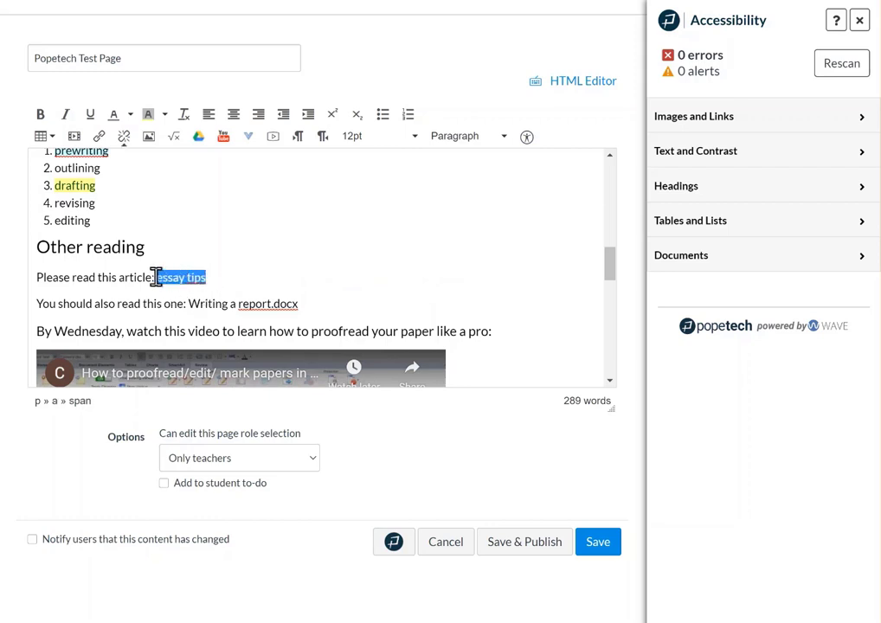
click(123, 138)
click(102, 145)
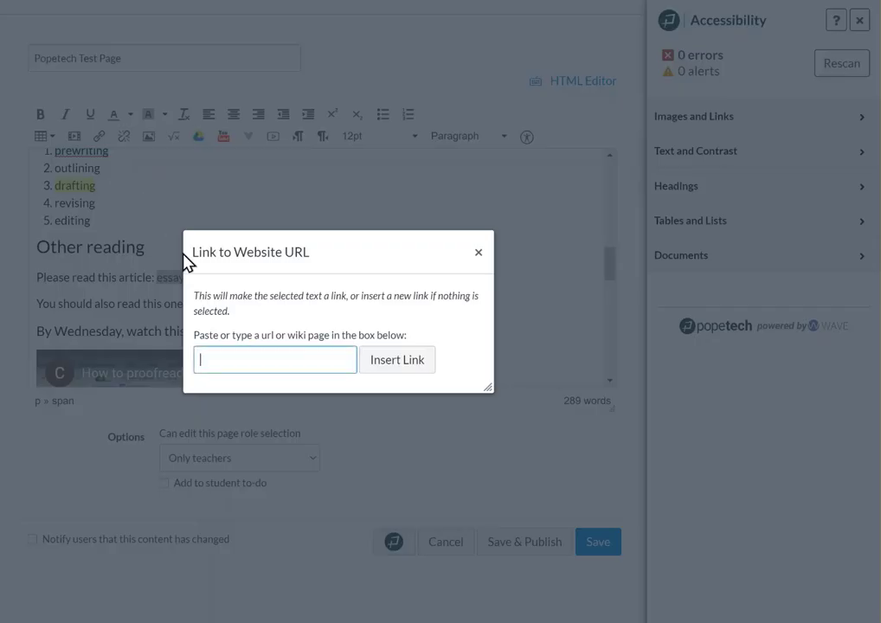
click(279, 351)
key(ctrl+v)
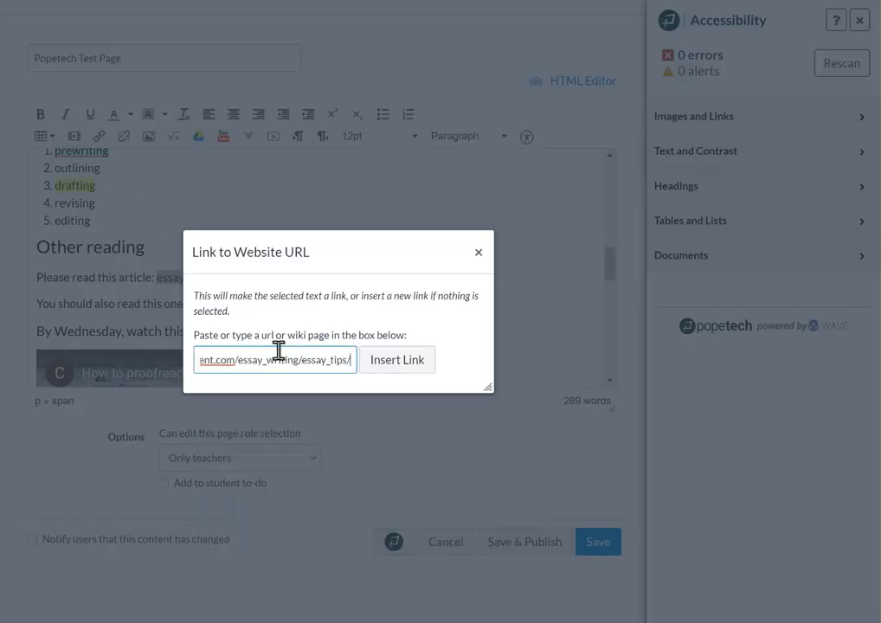
click(416, 361)
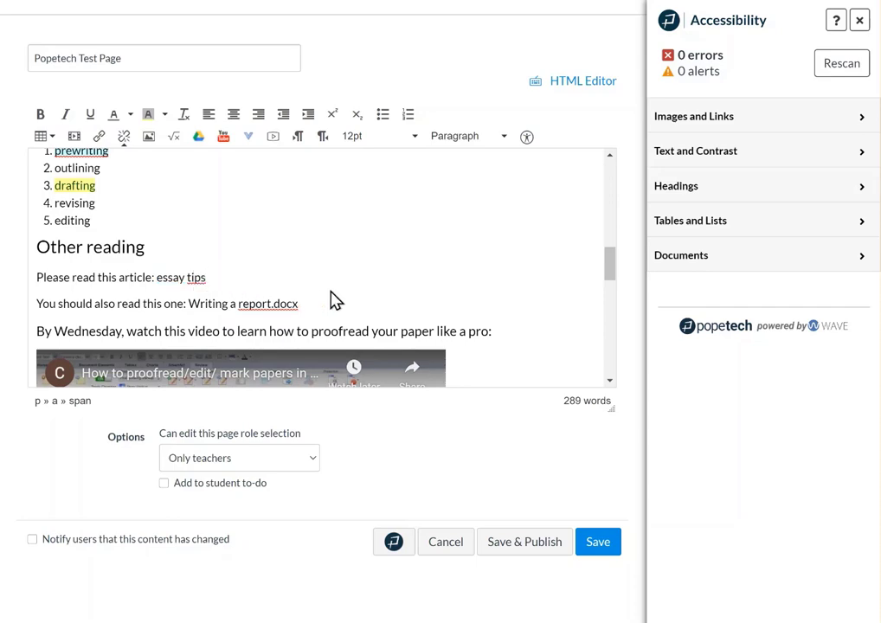
Replace the "this link" link text in the Assignment Type bullet with "assignment type", keeping the existing link.
scroll(333, 298, up, 4)
scroll(332, 296, down, 6)
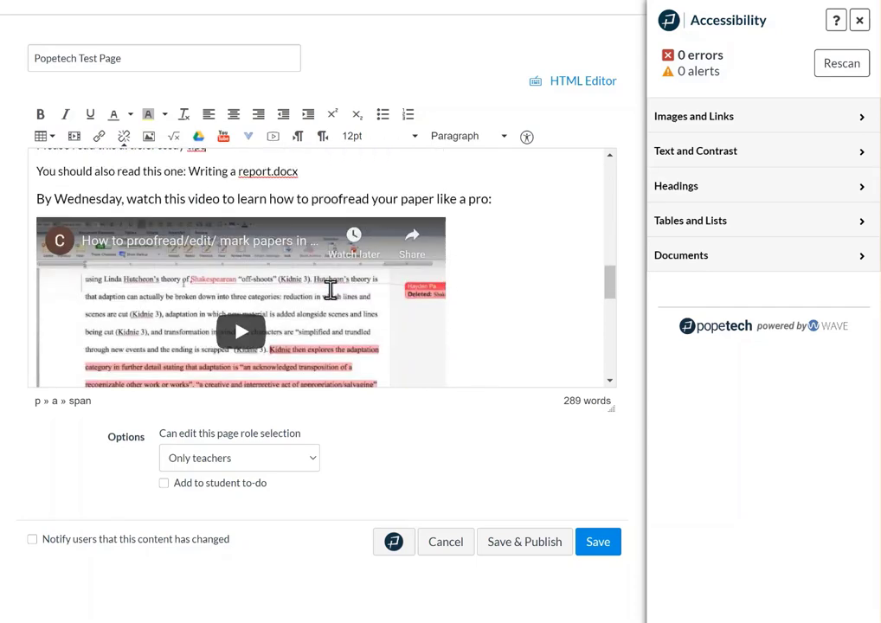
scroll(329, 290, down, 5)
scroll(545, 337, up, 2)
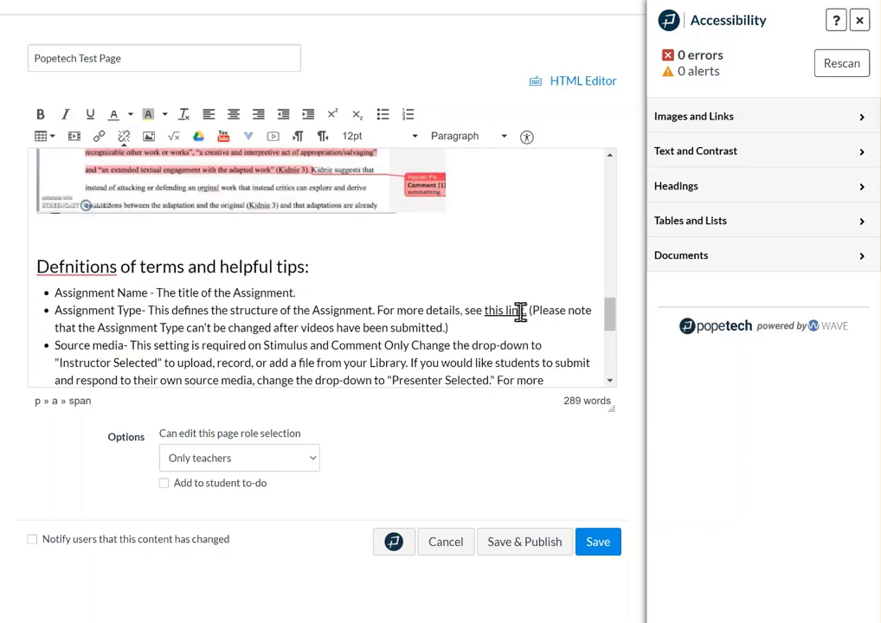
click(510, 310)
key(Delete)
key(Delete)
key(Delete)
key(Delete)
key(Delete)
key(Delete)
key(Delete)
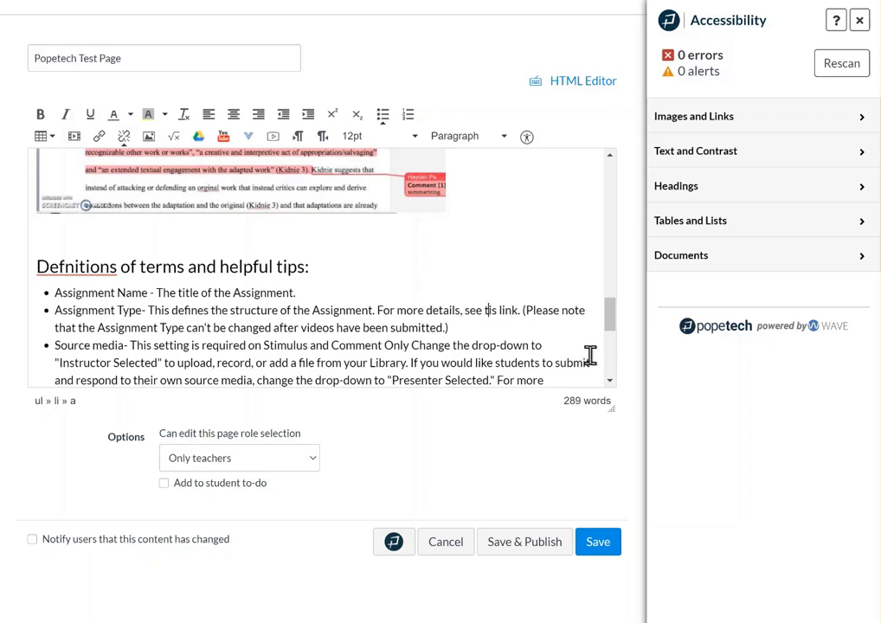
text(assignment )
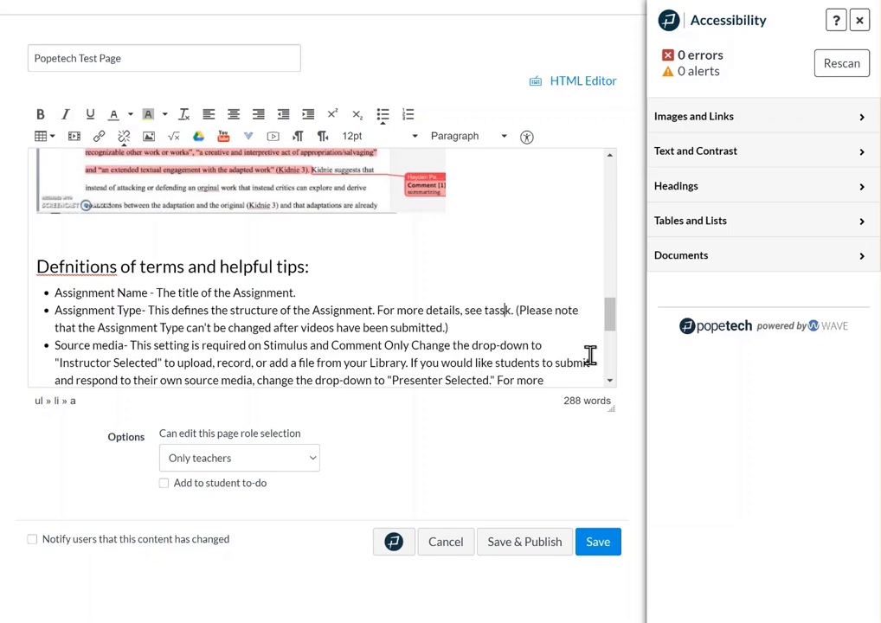
text(type)
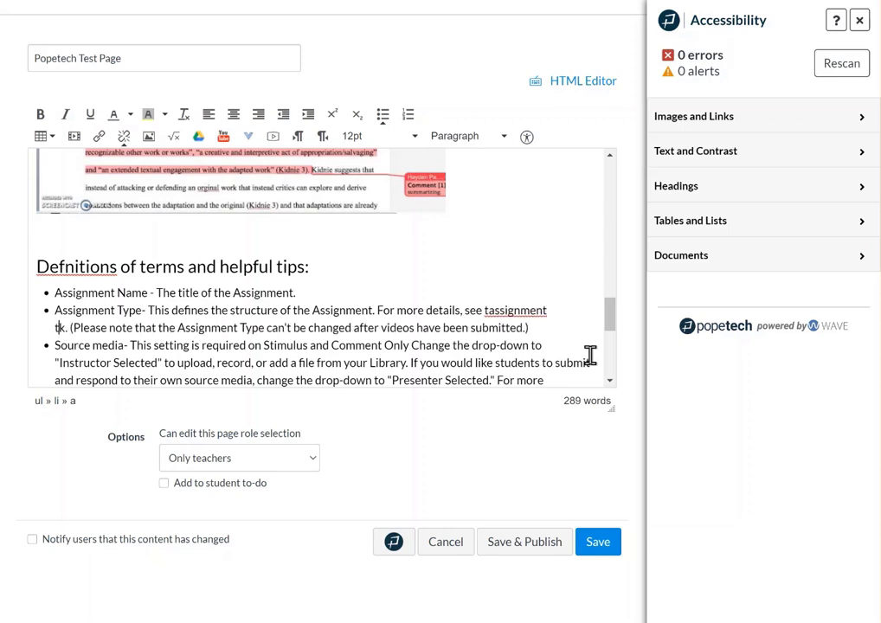
key(Delete)
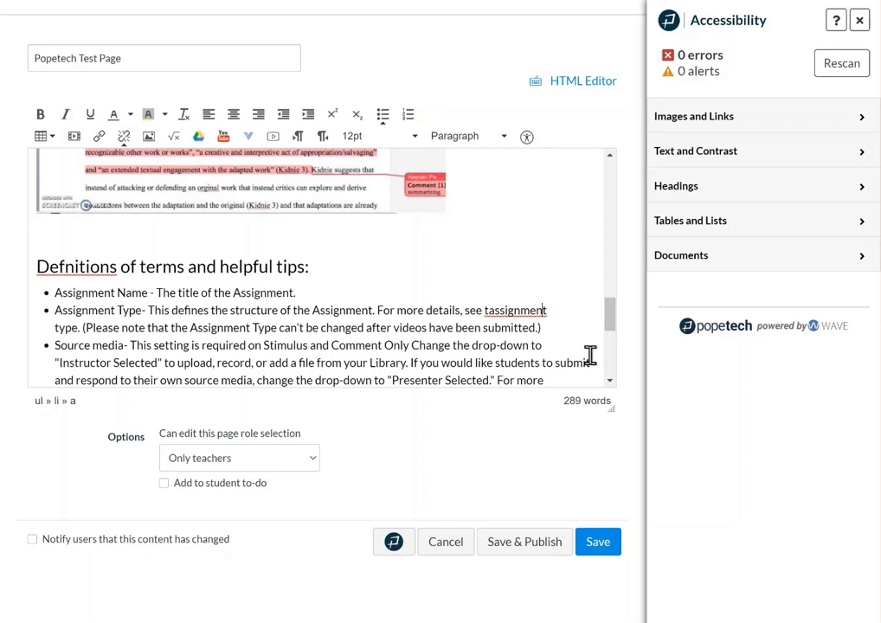
key(ctrl+Left)
key(Delete)
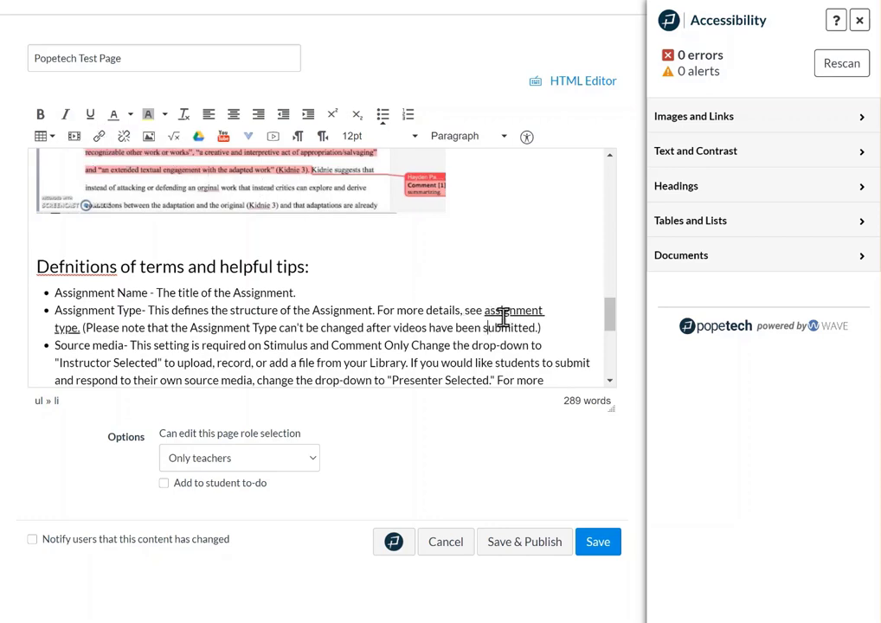
Rescan the edited page for remaining accessibility errors and alerts.
scroll(505, 317, down, 3)
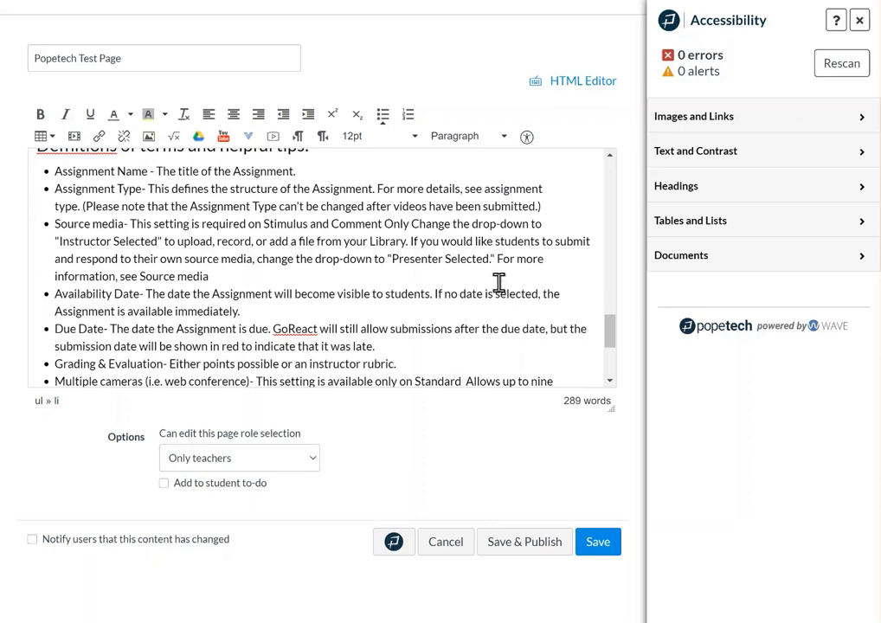
click(847, 62)
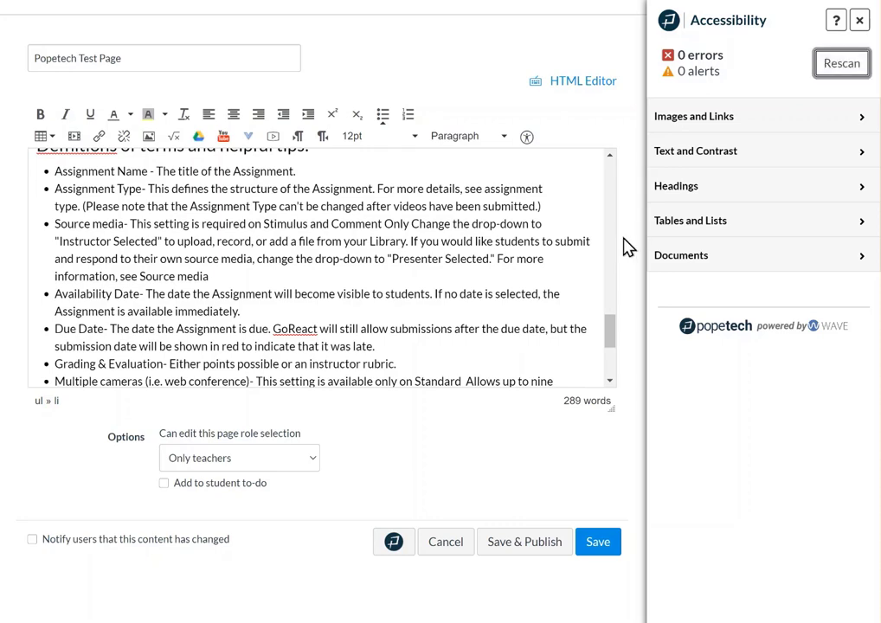